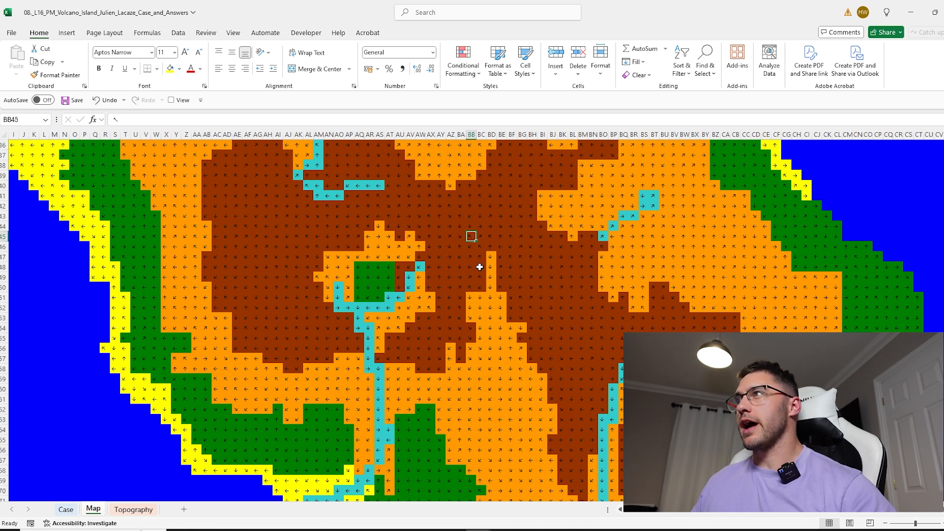
# Examine the arrow directions on the Map sheet and the terrain letters across the island on the Topography sheet.
pyautogui.click(460, 237)
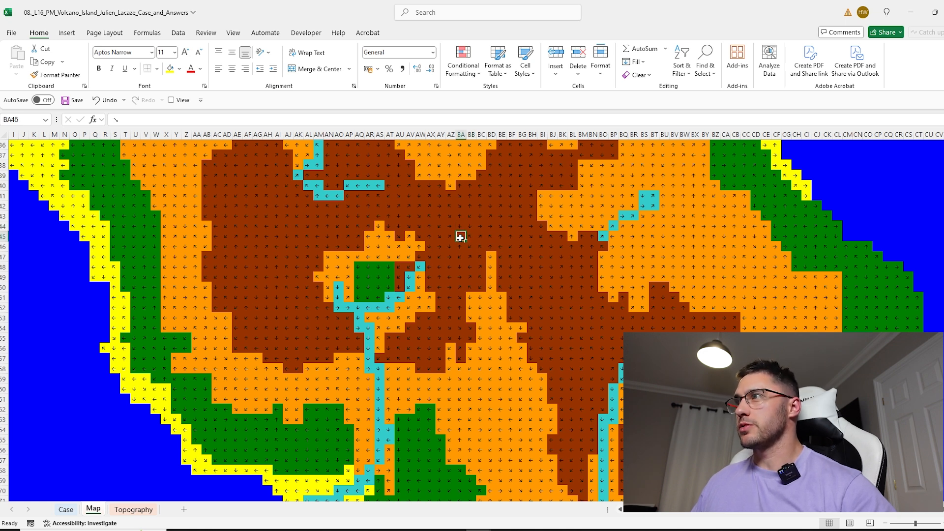
pyautogui.click(468, 243)
pyautogui.scroll(7, 420, 371)
pyautogui.scroll(-3, 418, 374)
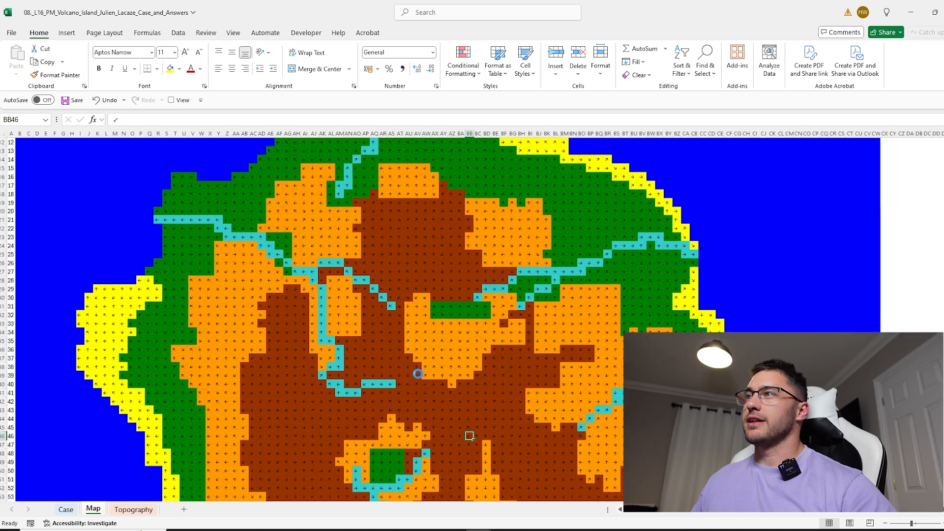
pyautogui.scroll(-3, 418, 374)
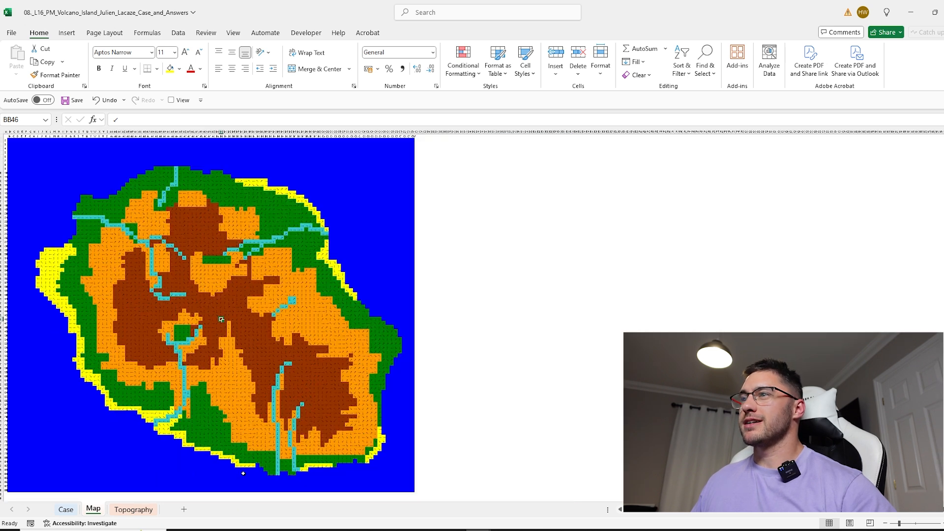
pyautogui.click(134, 510)
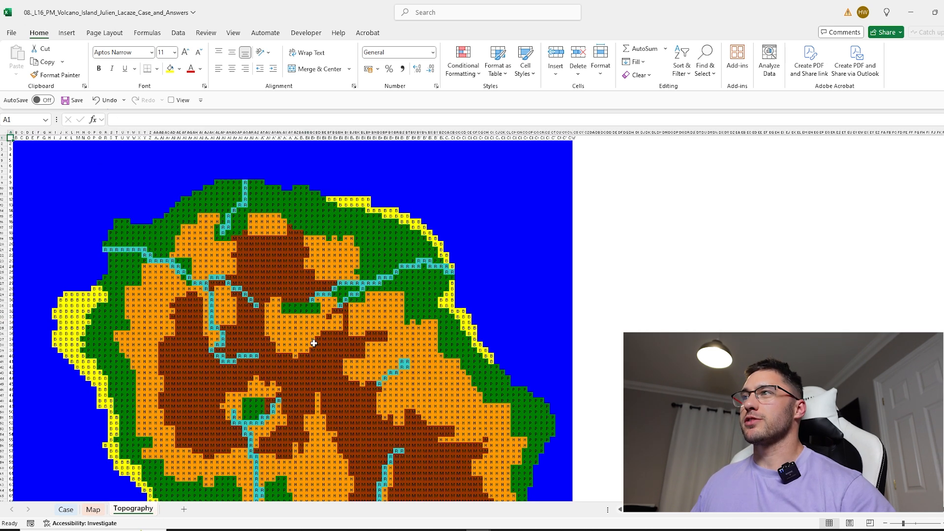
pyautogui.moveTo(249, 270); pyautogui.dragTo(398, 420)
pyautogui.scroll(-3, 370, 403)
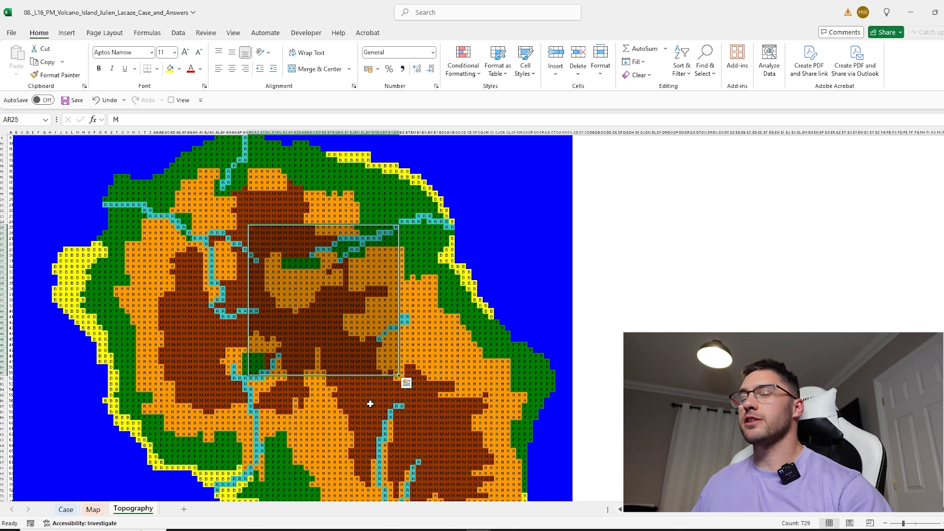
pyautogui.click(417, 223)
pyautogui.click(503, 188)
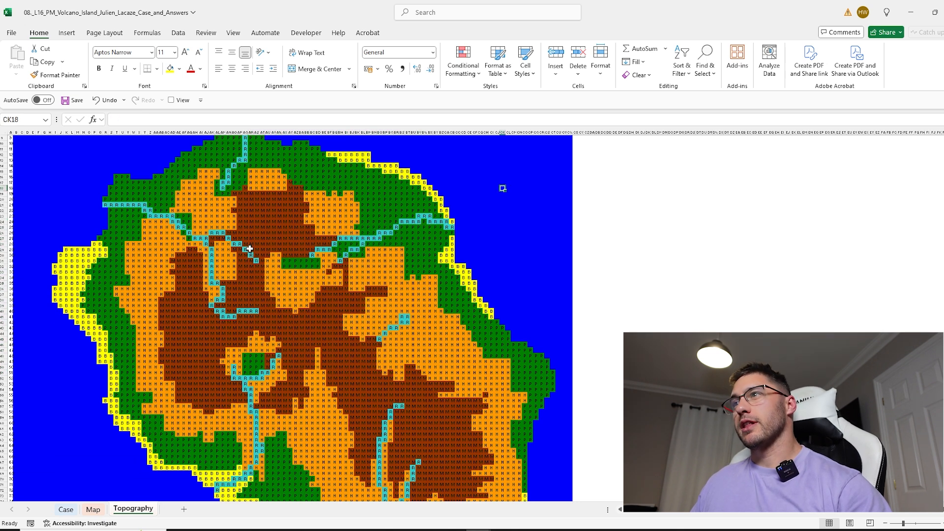
pyautogui.scroll(-9, 356, 359)
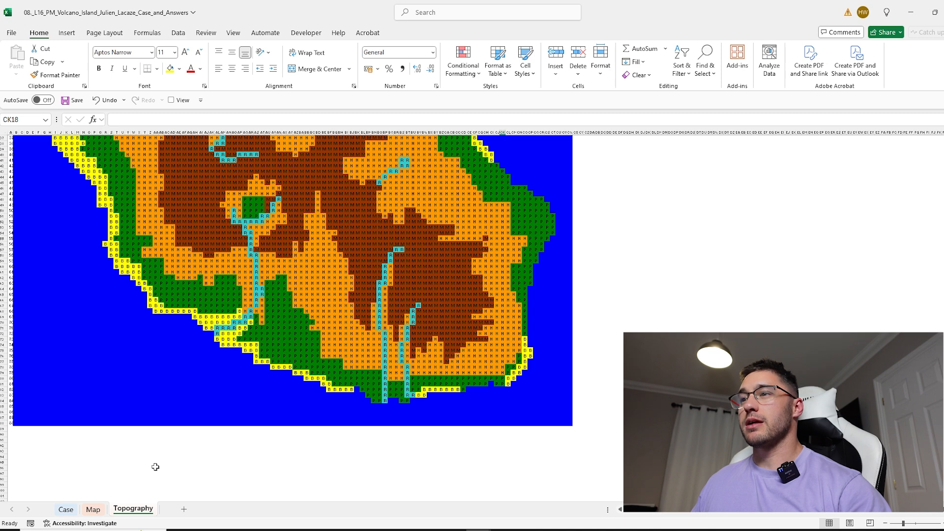
pyautogui.scroll(12, 278, 389)
# Rename the Map sheet as M and the Topography sheet as T, and return to the Case sheet.
pyautogui.click(66, 509)
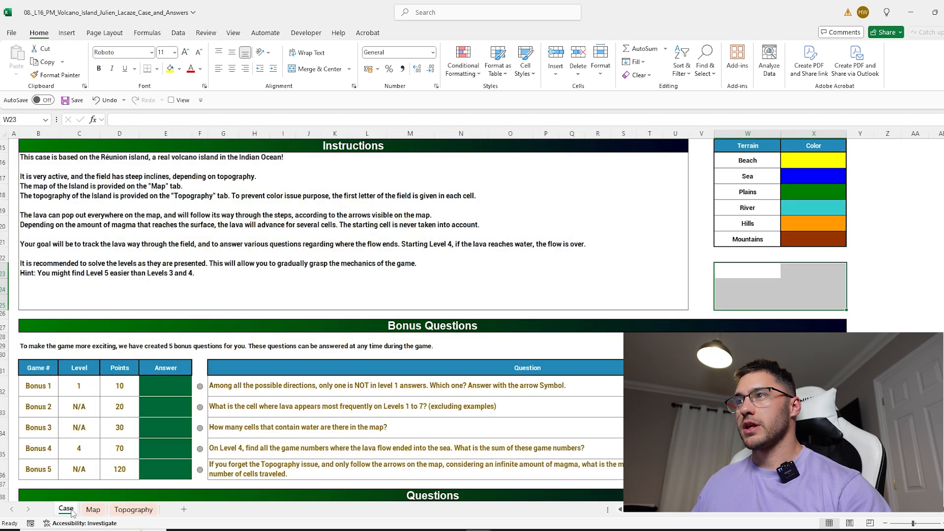
pyautogui.click(93, 509)
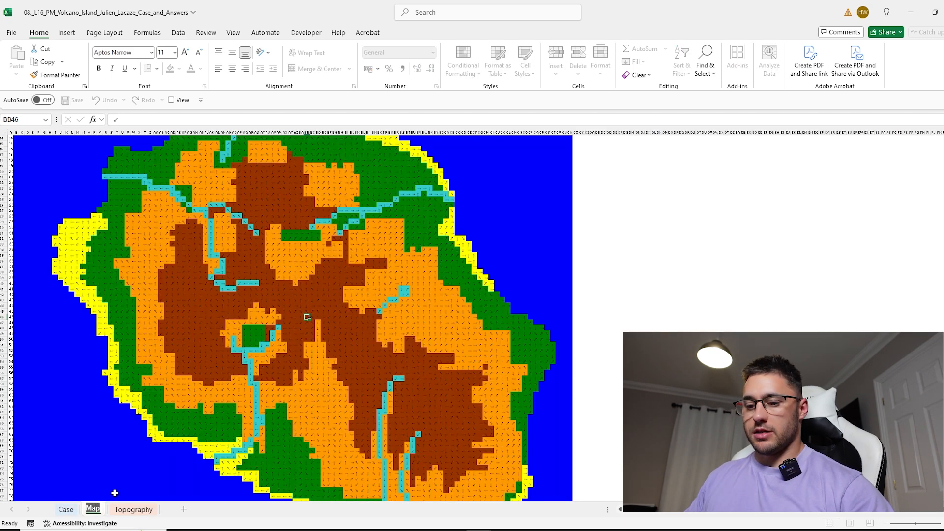
pyautogui.click(129, 508)
pyautogui.click(89, 509)
pyautogui.click(66, 509)
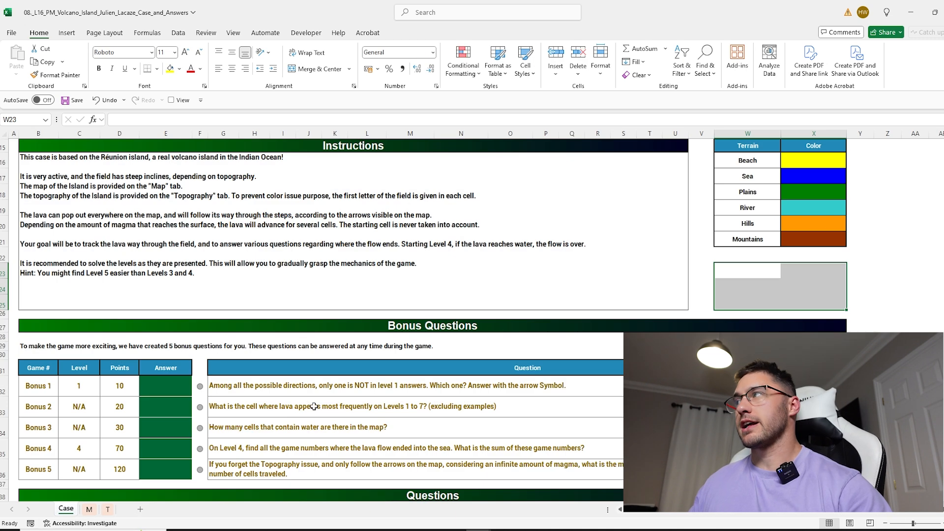
# Answer Level 1 by entering =INDIRECT("M!"&G48) for game 1 and filling it down through game 20.
pyautogui.scroll(4, 334, 396)
pyautogui.click(360, 386)
pyautogui.scroll(-5, 359, 385)
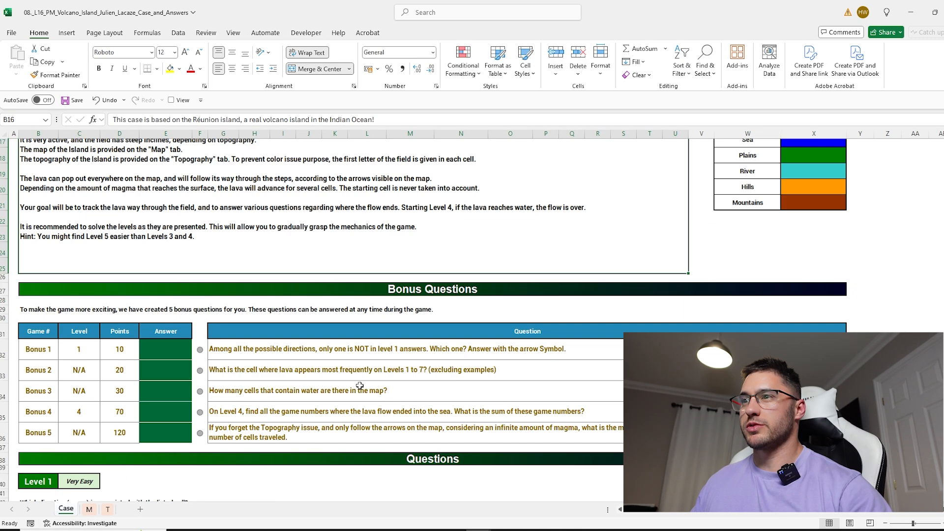
pyautogui.click(159, 365)
pyautogui.scroll(-6, 159, 365)
pyautogui.click(189, 279)
pyautogui.click(224, 280)
pyautogui.click(181, 278)
pyautogui.write('=indi')
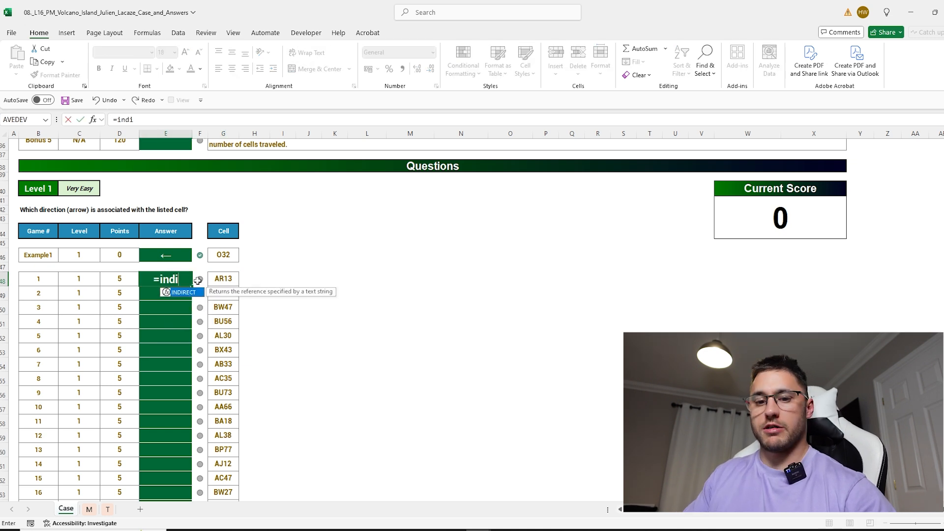
pyautogui.press('Tab')
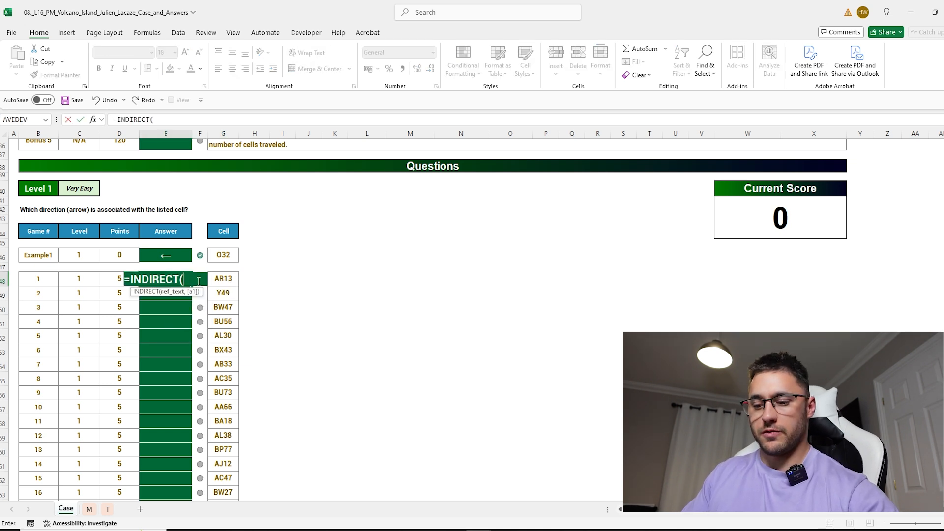
pyautogui.write('"M!"&')
pyautogui.click(223, 281)
pyautogui.press('Return')
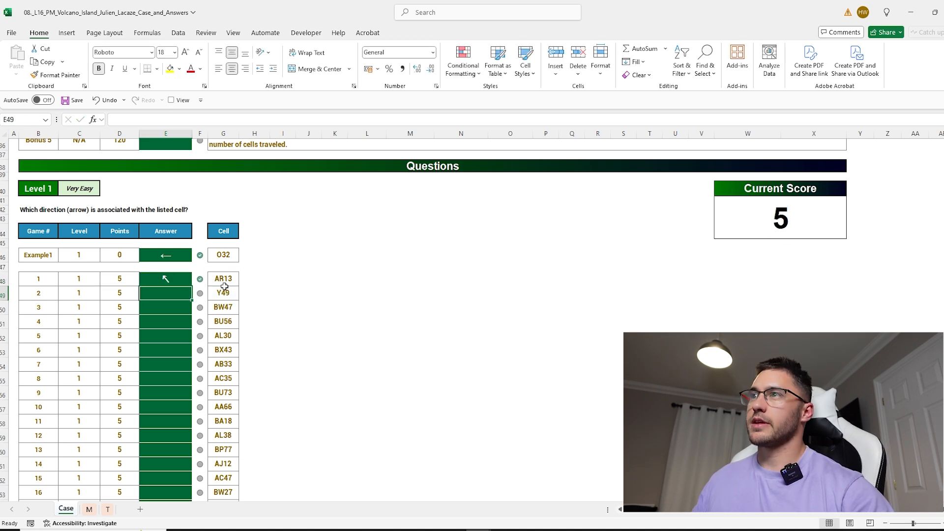
pyautogui.click(182, 275)
pyautogui.doubleClick(192, 285)
# Output the arrow direction table with =Arrows() in cell K47 beside the Level 1 questions.
pyautogui.click(336, 267)
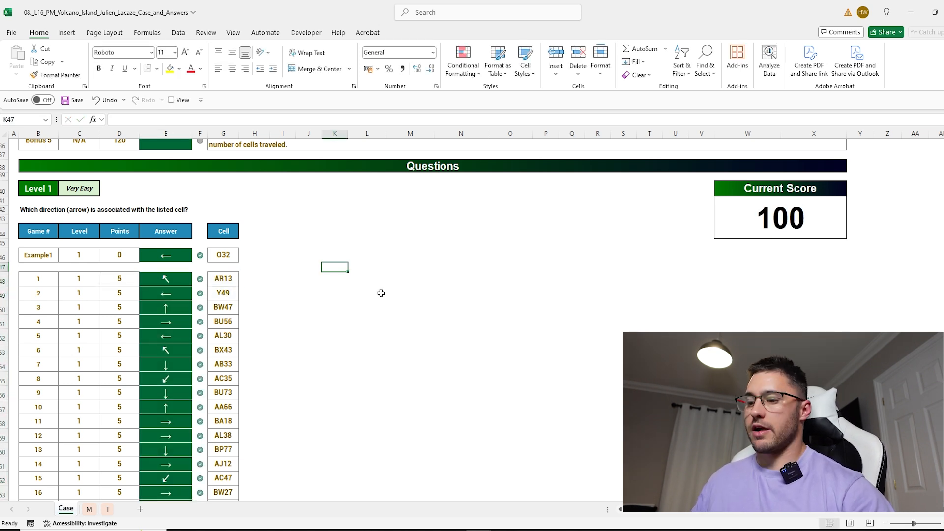
pyautogui.write('=Arrows()')
pyautogui.press('Return')
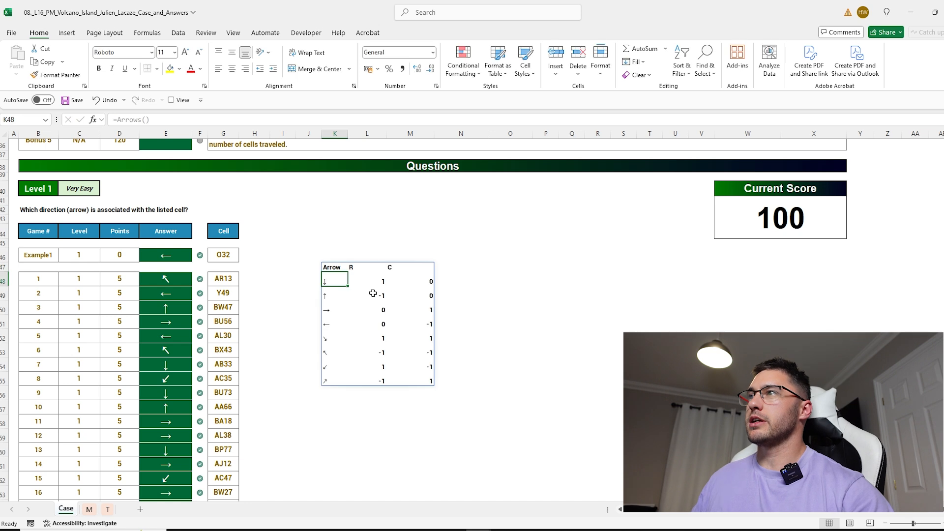
# List the distinct Level 1 answer arrows in cell J48 with =UNIQUE(E48:E67).
pyautogui.click(296, 281)
pyautogui.write('=')
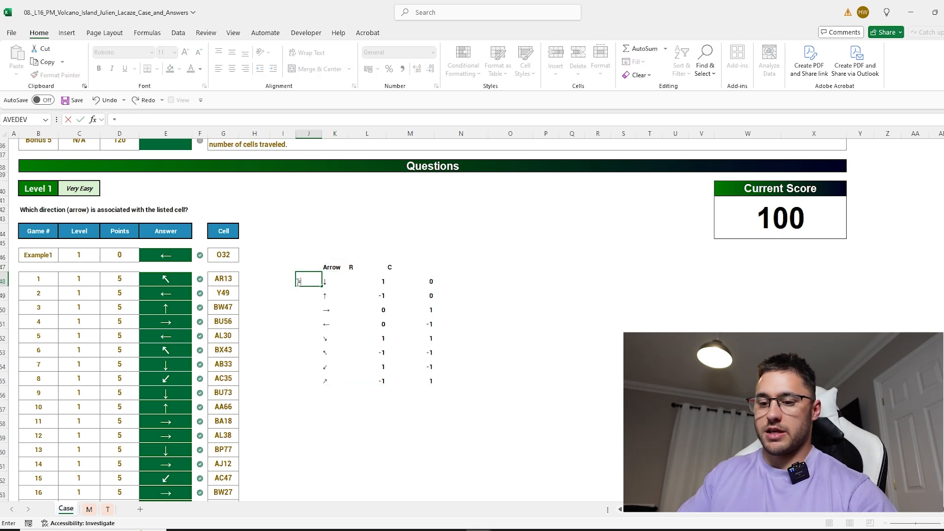
pyautogui.write('unique(')
pyautogui.click(166, 279)
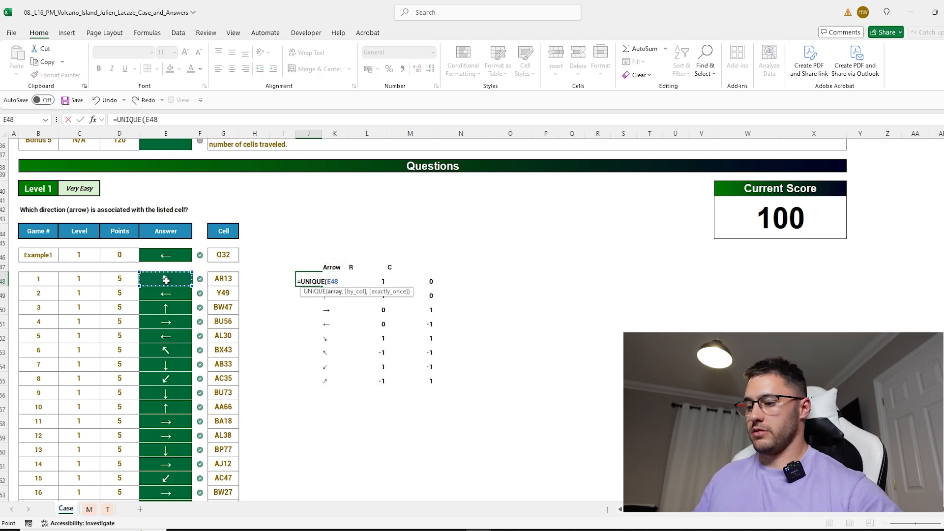
pyautogui.hotkey('ctrl', 'shift', 'Down')
pyautogui.press('Return')
# Compare the distinct Level 1 arrows in column J with the full arrow list in column K, marking matching pairs.
pyautogui.scroll(2, 294, 301)
pyautogui.click(311, 293)
pyautogui.keyDown('ctrl'); pyautogui.click(329, 366); pyautogui.keyUp('ctrl')
pyautogui.keyDown('ctrl'); pyautogui.click(303, 312); pyautogui.keyUp('ctrl')
pyautogui.keyDown('ctrl'); pyautogui.click(330, 336); pyautogui.keyUp('ctrl')
pyautogui.keyDown('ctrl'); pyautogui.click(318, 326); pyautogui.keyUp('ctrl')
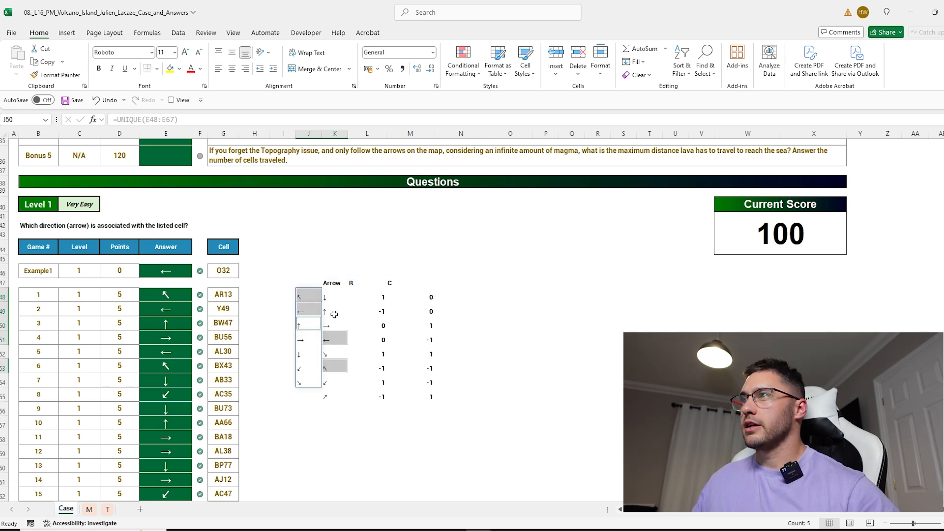
pyautogui.keyDown('ctrl'); pyautogui.click(333, 314); pyautogui.keyUp('ctrl')
pyautogui.keyDown('ctrl'); pyautogui.click(307, 341); pyautogui.keyUp('ctrl')
pyautogui.keyDown('ctrl'); pyautogui.click(336, 325); pyautogui.keyUp('ctrl')
pyautogui.keyDown('ctrl'); pyautogui.click(307, 355); pyautogui.keyUp('ctrl')
pyautogui.keyDown('ctrl'); pyautogui.click(337, 298); pyautogui.keyUp('ctrl')
pyautogui.keyDown('ctrl'); pyautogui.click(307, 367); pyautogui.keyUp('ctrl')
pyautogui.keyDown('ctrl'); pyautogui.click(330, 384); pyautogui.keyUp('ctrl')
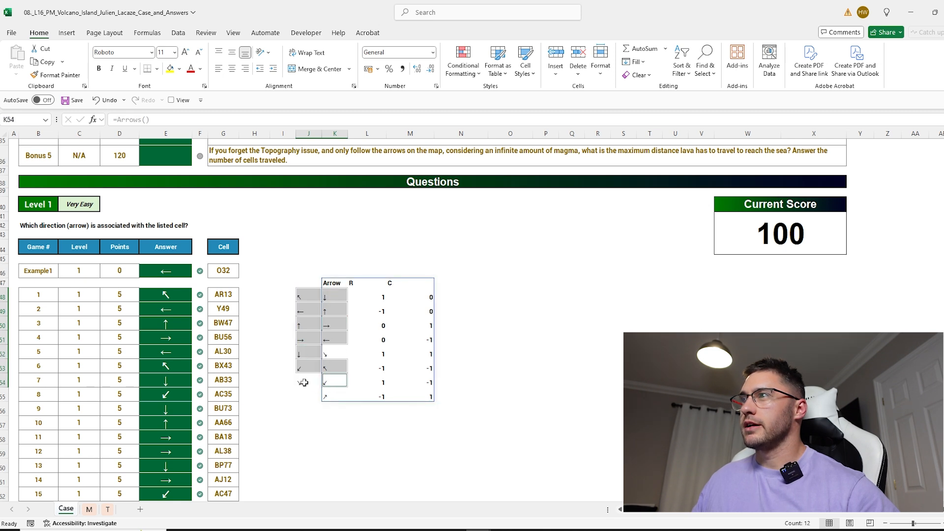
# Copy the ↗ arrow from the direction table into the Bonus 1 answer cell.
pyautogui.click(328, 395)
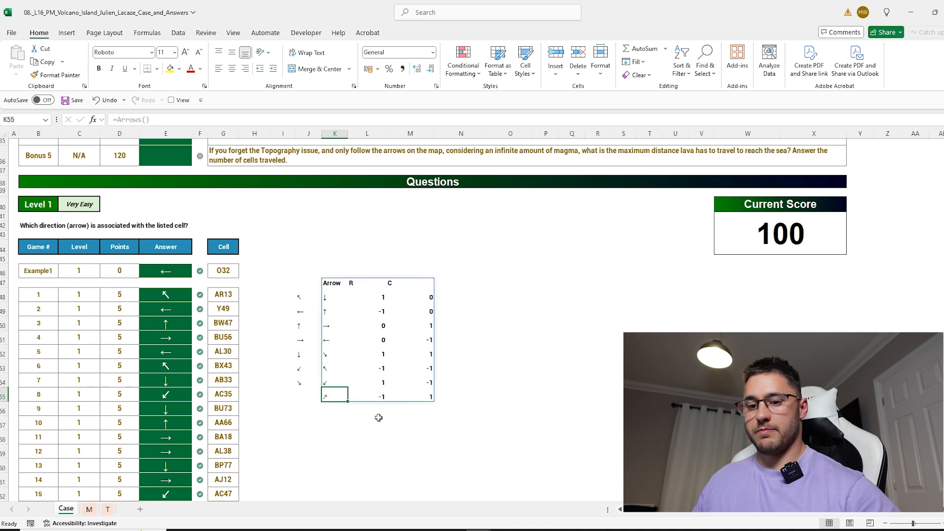
pyautogui.hotkey('ctrl', 'c')
pyautogui.scroll(3, 379, 417)
pyautogui.click(178, 222)
pyautogui.hotkey('ctrl', 'v')
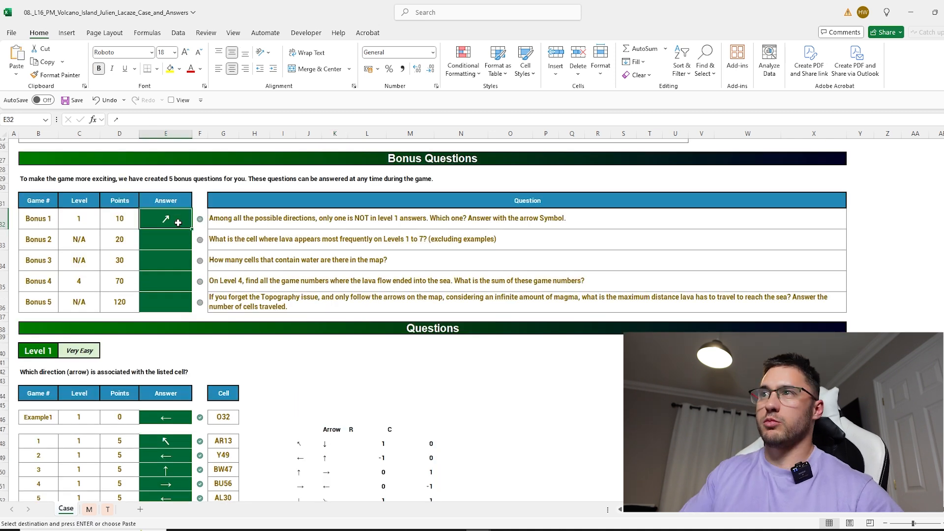
# Review the layout of the Level 1 and Level 2 question tables for Bonus 2.
pyautogui.click(181, 239)
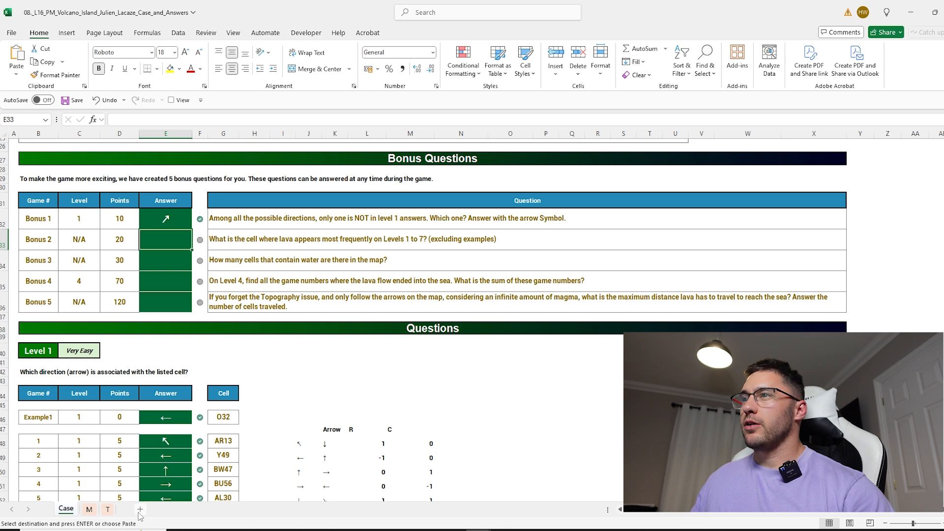
pyautogui.scroll(-3, 305, 399)
pyautogui.moveTo(47, 225); pyautogui.dragTo(193, 403)
pyautogui.scroll(-8, 193, 403)
pyautogui.moveTo(35, 284); pyautogui.dragTo(116, 351)
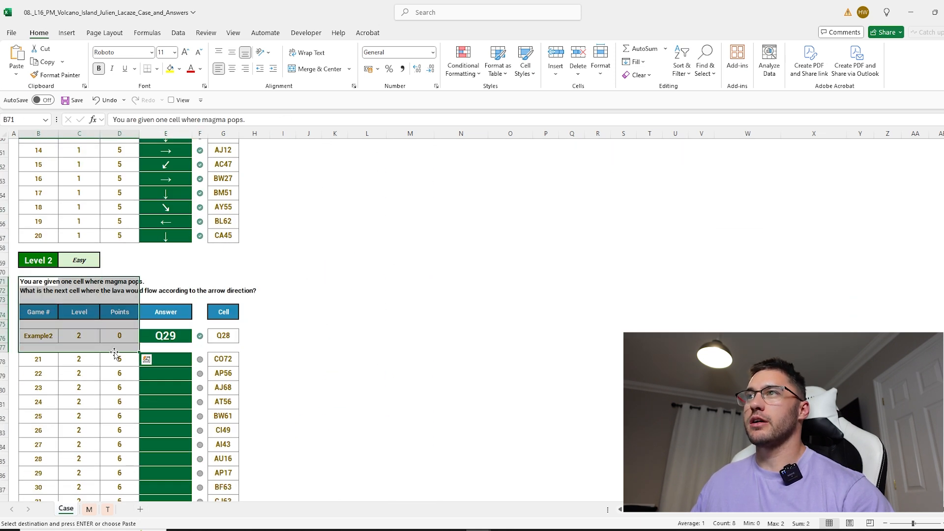
pyautogui.scroll(6, 232, 430)
pyautogui.scroll(3, 233, 430)
# Add a new sheet, bring in all questions with =CaseQuestions in cell A1, and convert the output to static values.
pyautogui.click(140, 510)
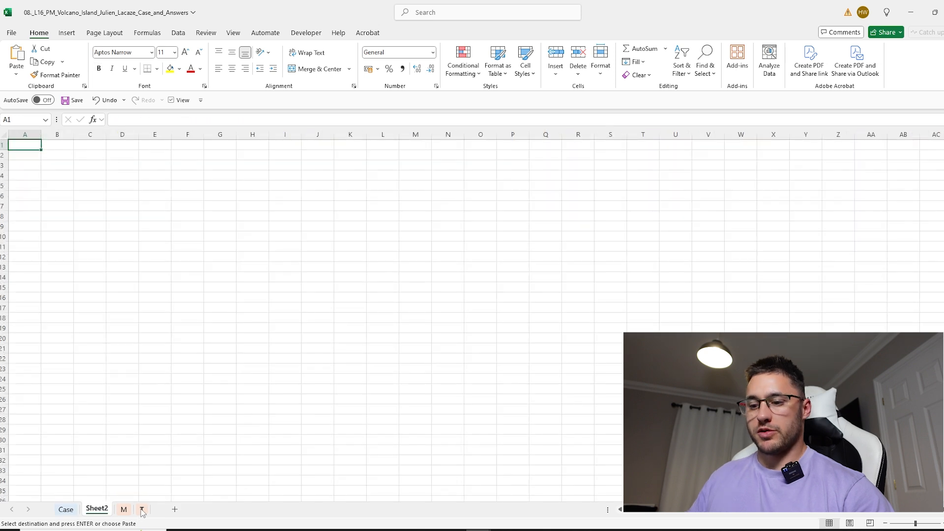
pyautogui.write('=CaseQuestions')
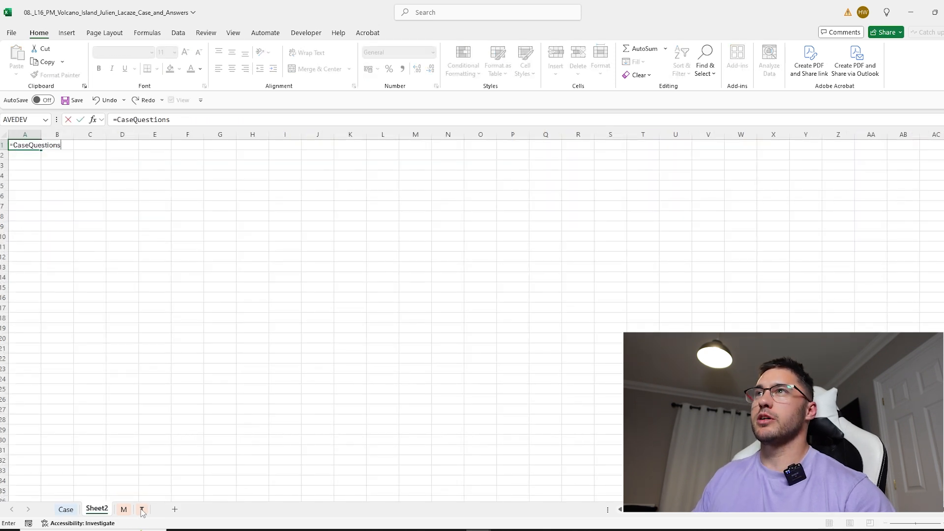
pyautogui.press('Return')
pyautogui.click(100, 238)
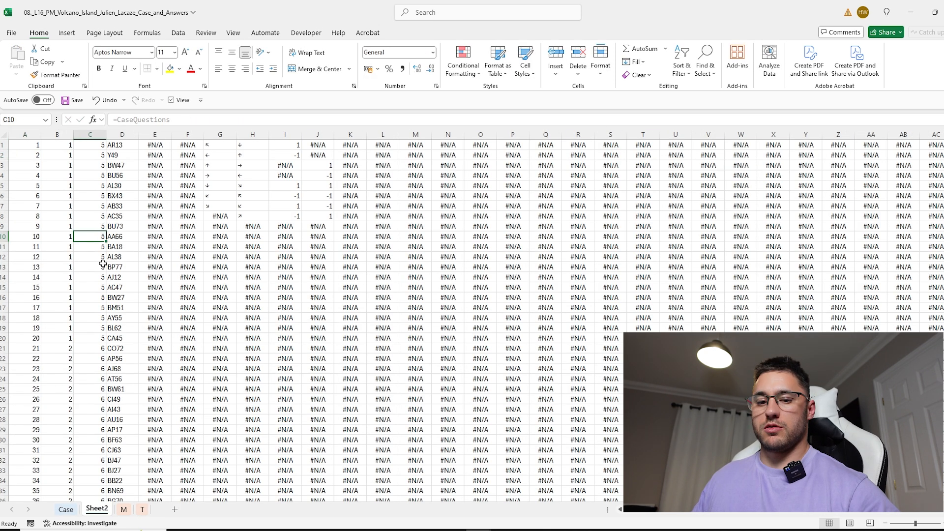
pyautogui.hotkey('ctrl', 'a')
pyautogui.hotkey('ctrl', 'c')
pyautogui.click(90, 277)
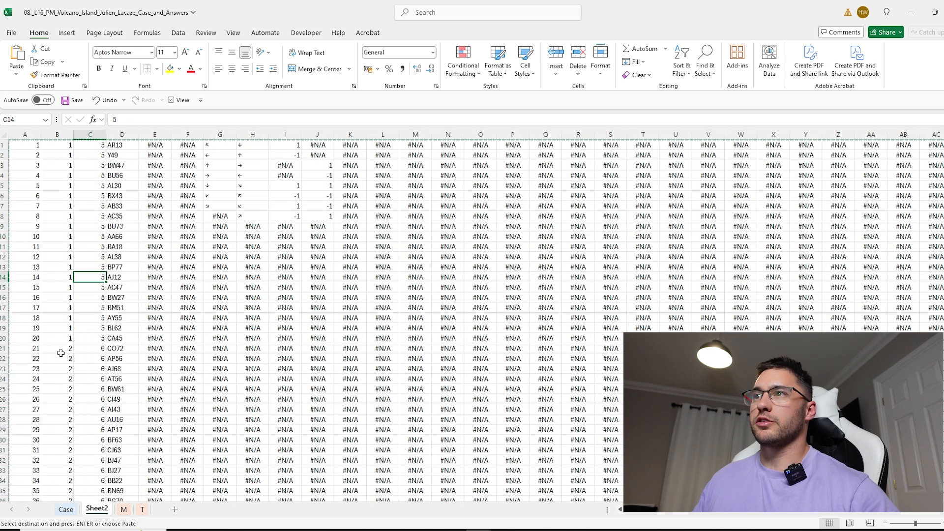
# Delete rows 1 to 20, which hold the Level 1 questions, from the new sheet.
pyautogui.click(5, 338)
pyautogui.hotkey('ctrl', 'shift', 'Up')
pyautogui.click(578, 58)
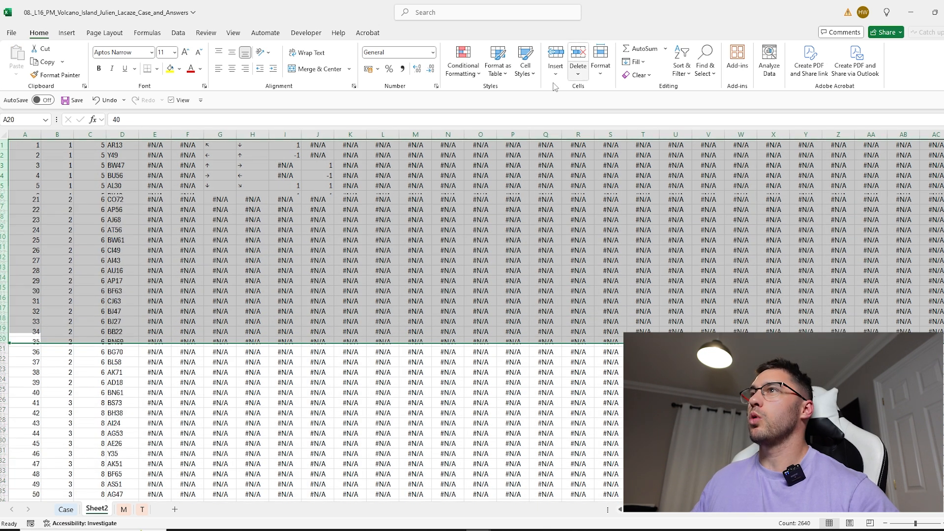
# Find the most frequent starting cell with a MostOf formula below the data, covering all 120 rows of column D.
pyautogui.scroll(-20, 121, 266)
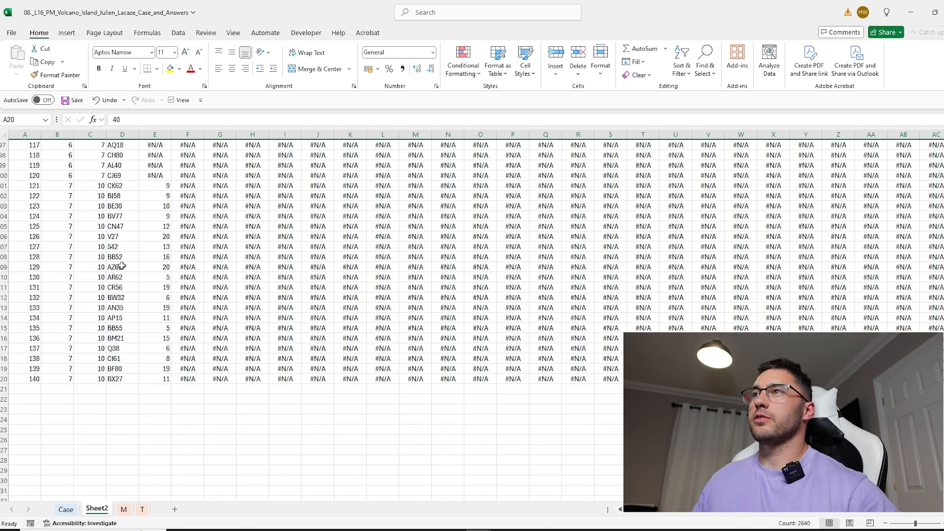
pyautogui.scroll(-7, 121, 266)
pyautogui.click(132, 237)
pyautogui.write('=mosto')
pyautogui.press('Tab')
pyautogui.click(124, 174)
pyautogui.hotkey('ctrl', 'shift', 'Up')
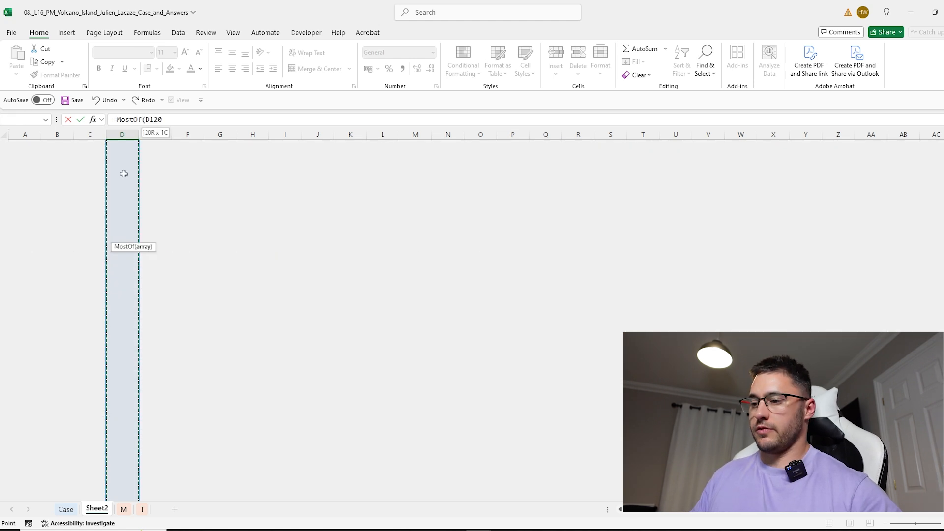
pyautogui.press('Return')
# Copy the MostOf result and paste it as a value into the Bonus 2 answer cell on the Case sheet.
pyautogui.click(122, 399)
pyautogui.hotkey('ctrl', 'c')
pyautogui.hotkey('ctrl', 'pageup')
pyautogui.click(148, 243)
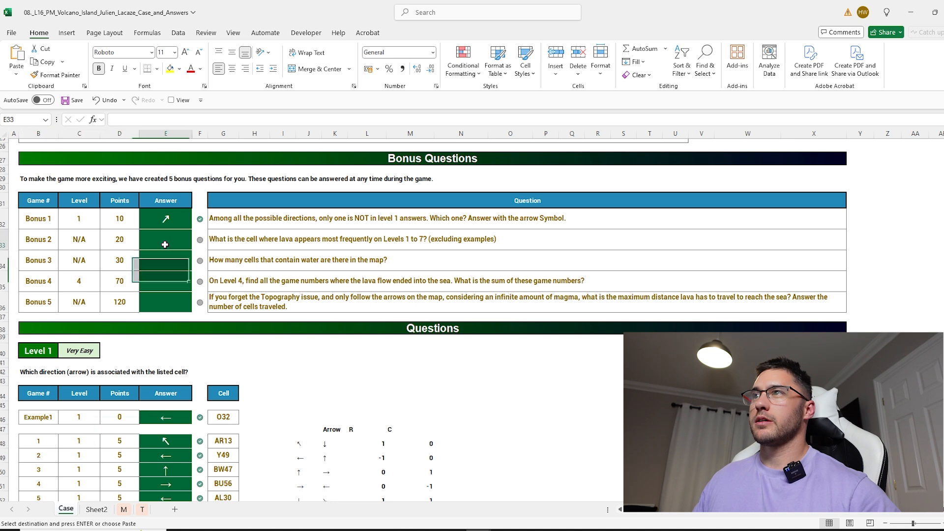
pyautogui.hotkey('ctrl', 'shift', 'v')
# On the T sheet, replace the contents of all blue-filled sea cells in B2:CW88 with S.
pyautogui.click(183, 257)
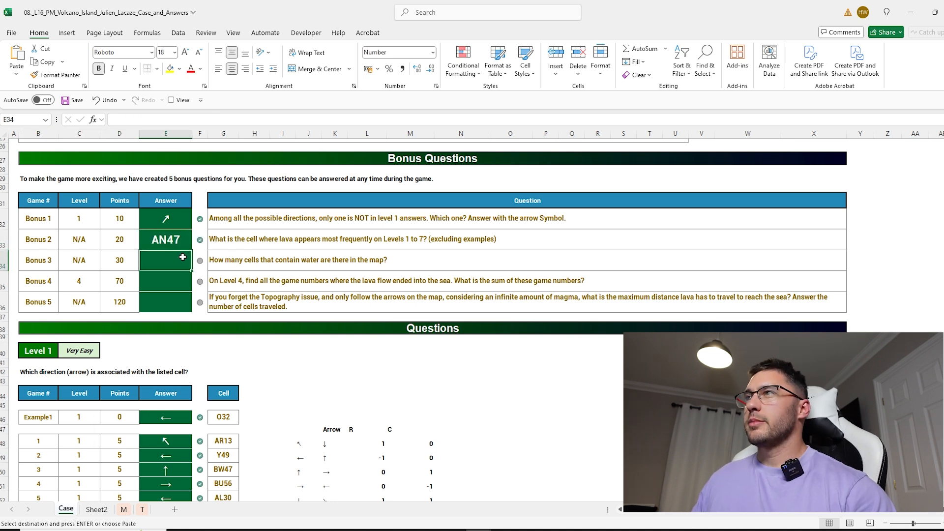
pyautogui.click(141, 510)
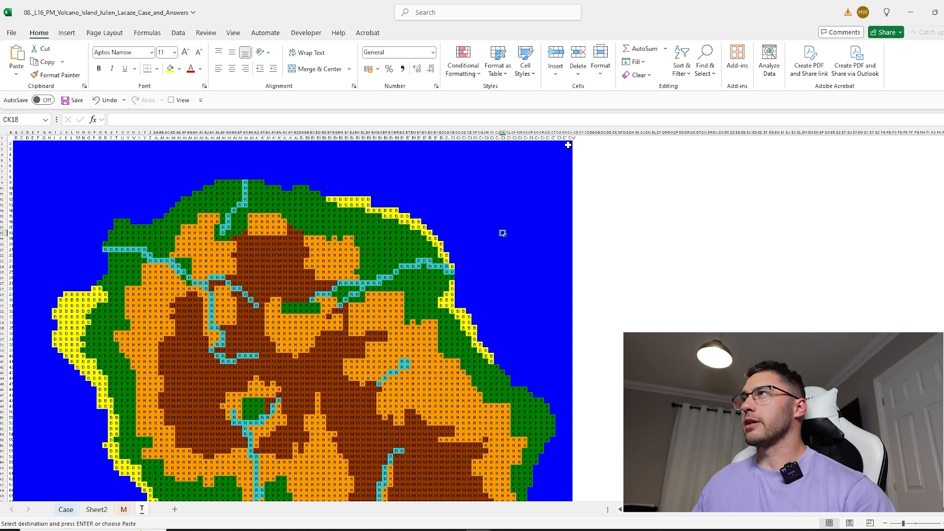
pyautogui.moveTo(568, 145); pyautogui.dragTo(14, 490)
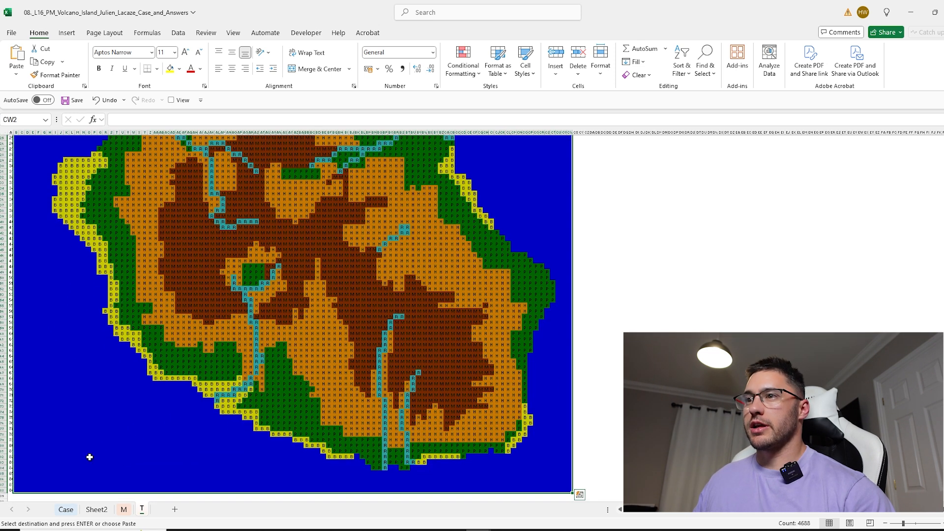
pyautogui.hotkey('ctrl', 'h')
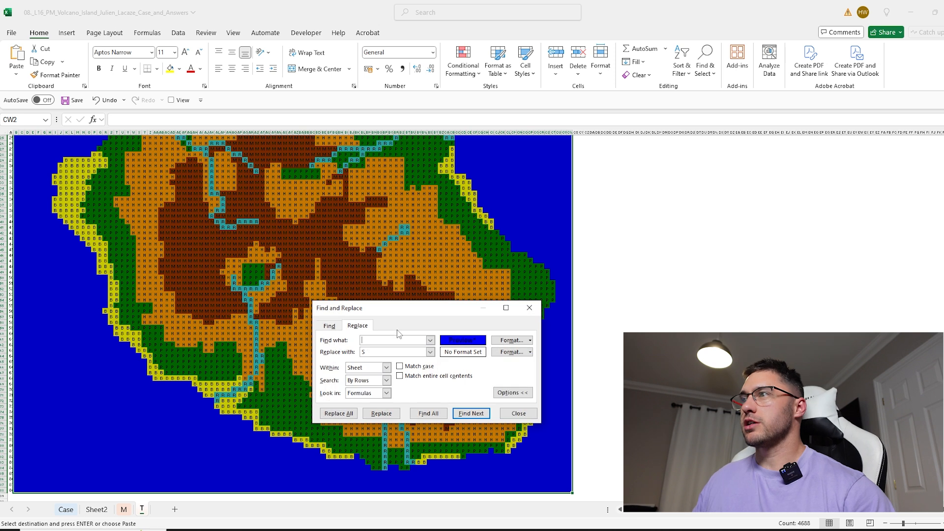
pyautogui.click(348, 414)
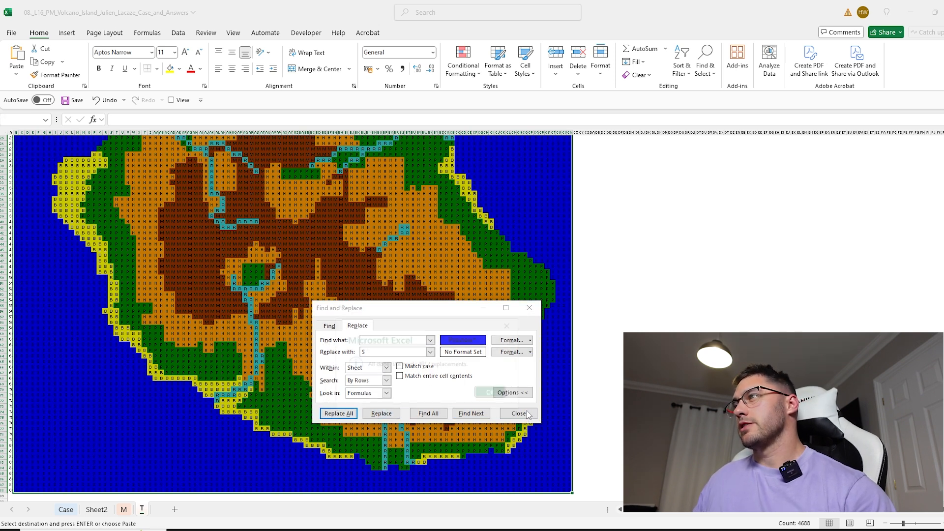
pyautogui.click(500, 392)
pyautogui.click(501, 413)
pyautogui.scroll(8, 501, 415)
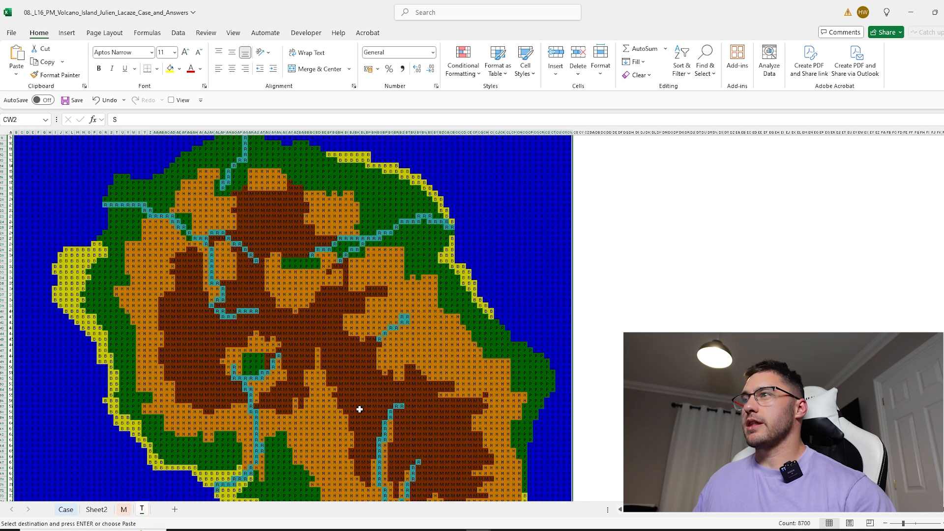
pyautogui.click(559, 167)
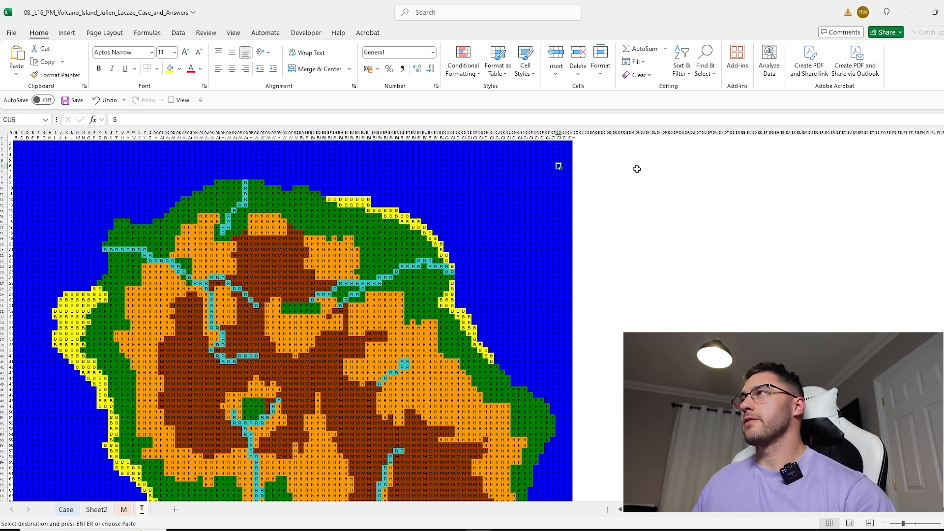
# Start the Bonus 3 answer formula on the Case sheet with COUNTIF(T!B2:CW88,"S") to count the sea cells.
pyautogui.click(66, 510)
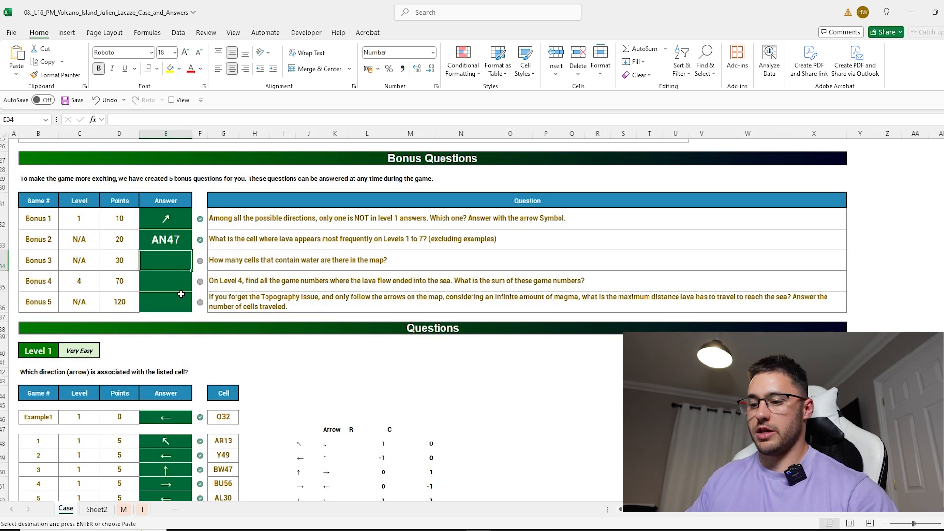
pyautogui.write('=countif')
pyautogui.press('Tab')
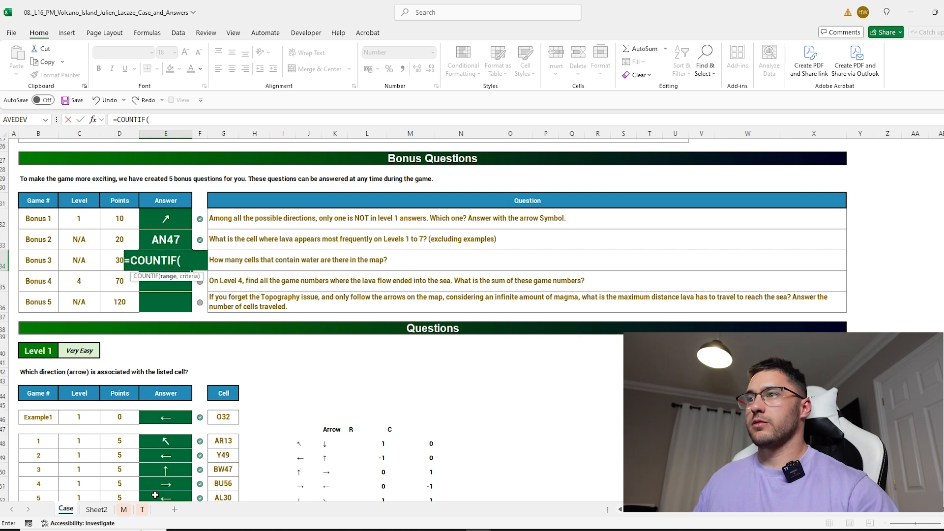
pyautogui.click(143, 510)
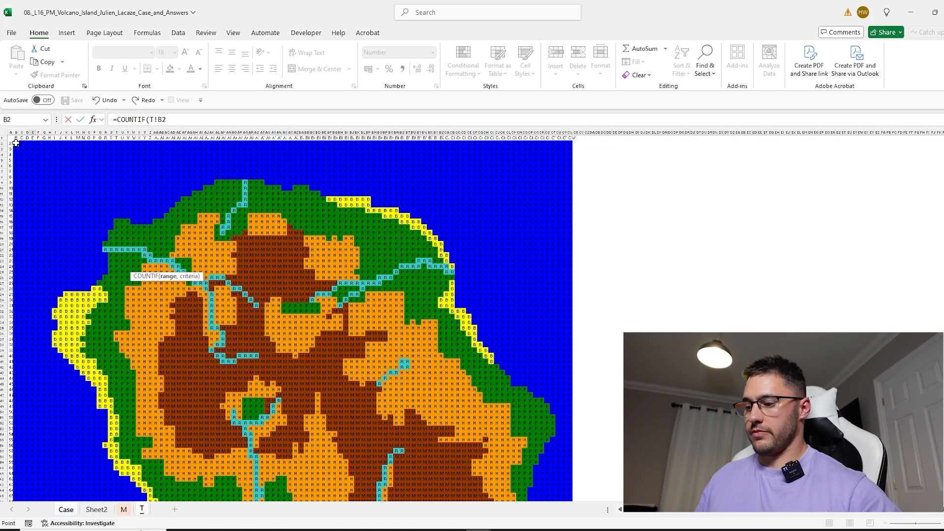
pyautogui.hotkey('ctrl', 'shift', 'End')
pyautogui.write(',"S")+countif')
# Complete the Bonus 3 formula by adding COUNTIF(T!B2:CW88,"R") for the river cells.
pyautogui.press('Tab')
pyautogui.scroll(5, 18, 186)
pyautogui.click(18, 187)
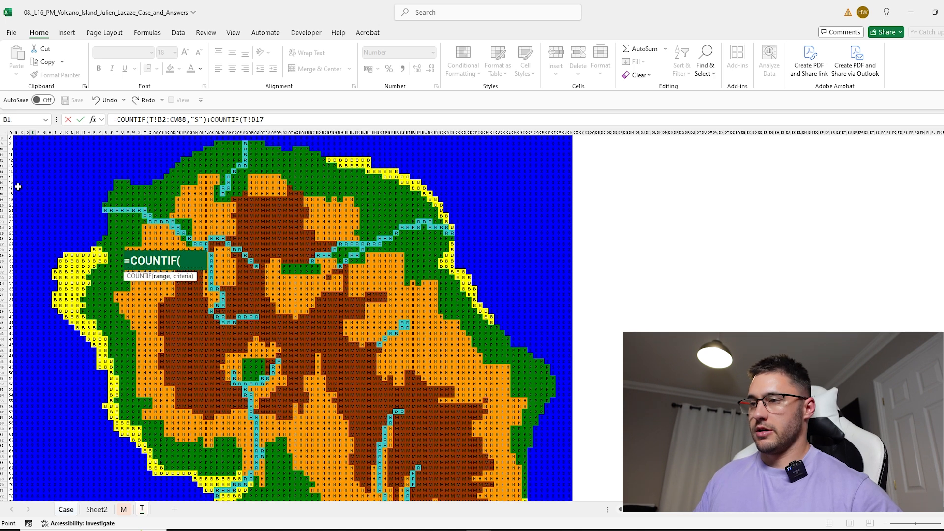
pyautogui.hotkey('ctrl', 'Up')
pyautogui.hotkey('ctrl', 'shift', 'End')
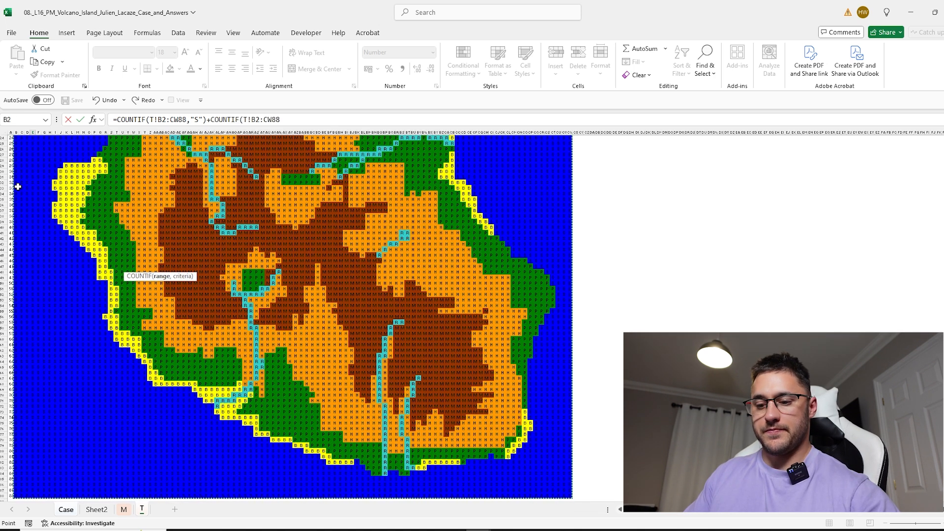
pyautogui.write(',"')
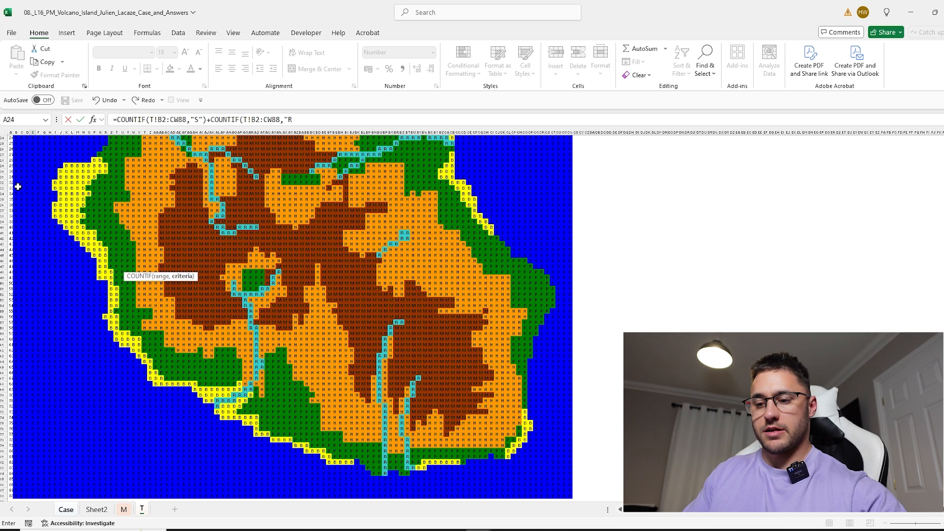
pyautogui.write('R"')
pyautogui.press('Return')
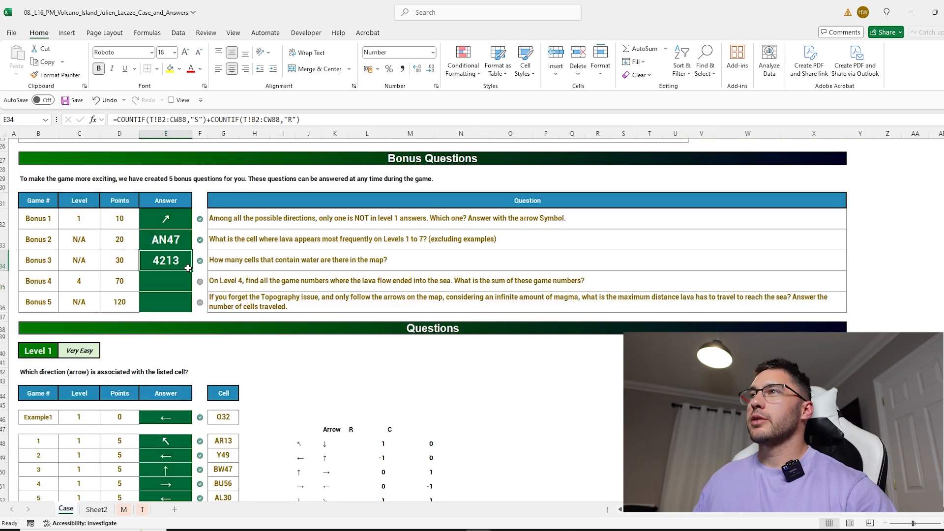
# Look up each Level 2 cell's map arrow with =INDIRECT("M!"&G78) in H78, filled down to row 97.
pyautogui.click(177, 289)
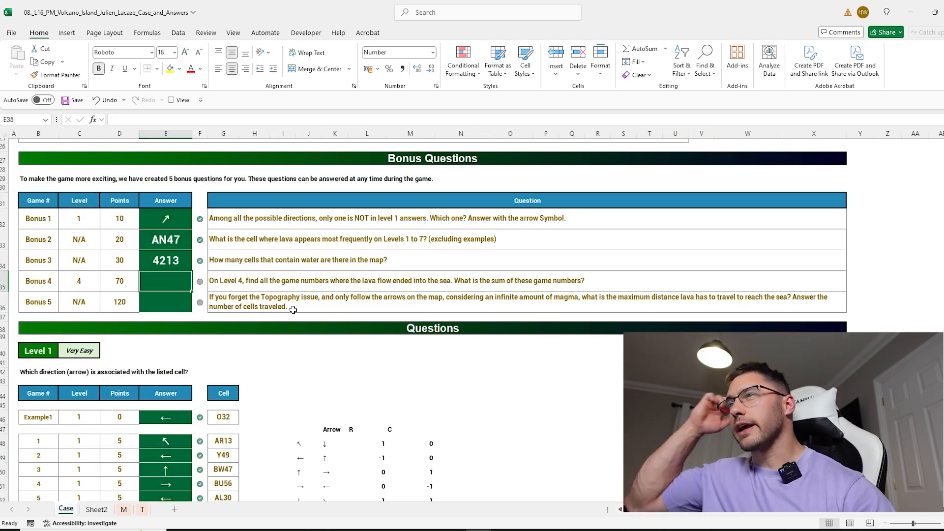
pyautogui.scroll(-10, 294, 317)
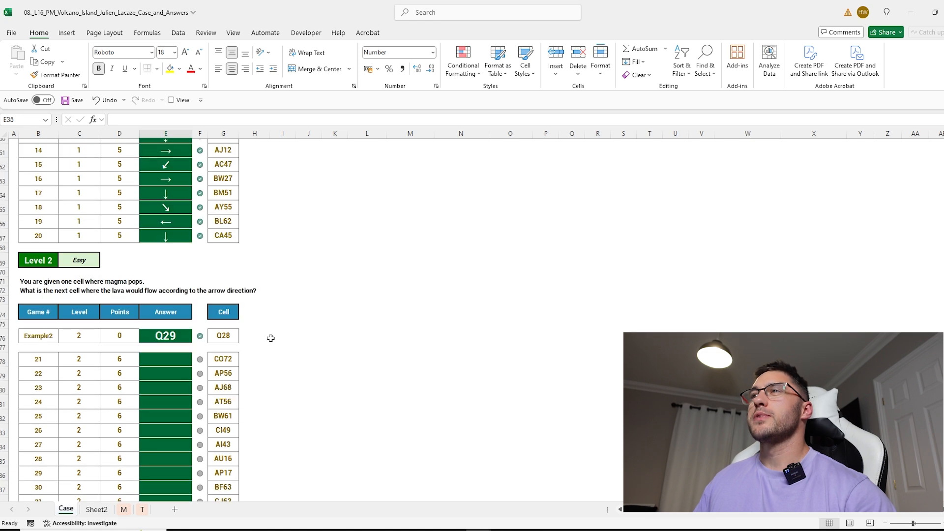
pyautogui.scroll(-4, 322, 361)
pyautogui.click(255, 212)
pyautogui.write('=INDIRECT("M!')
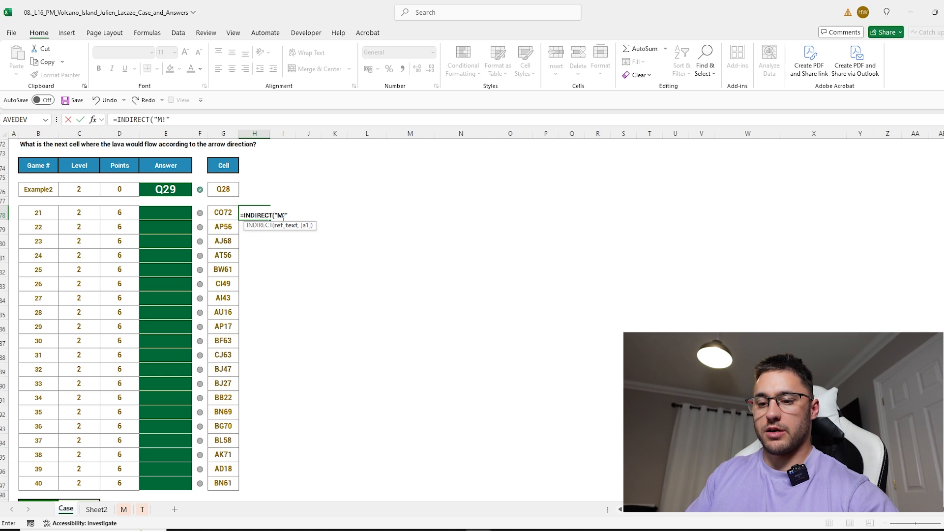
pyautogui.write('"&')
pyautogui.press('Left')
pyautogui.press('Return')
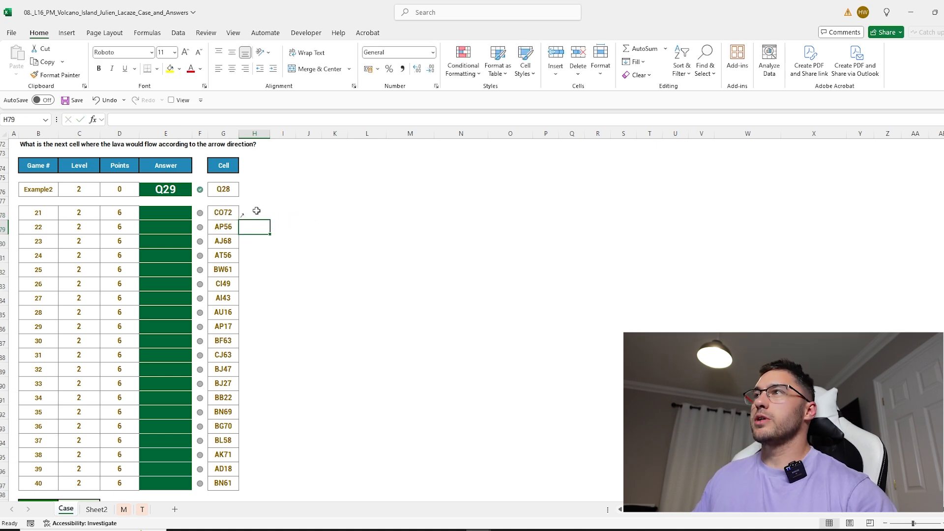
pyautogui.click(257, 211)
pyautogui.doubleClick(269, 219)
# Compute each next lava cell with =MoveOnMap(G78,H78) in I78 and fill it down to row 97.
pyautogui.click(283, 213)
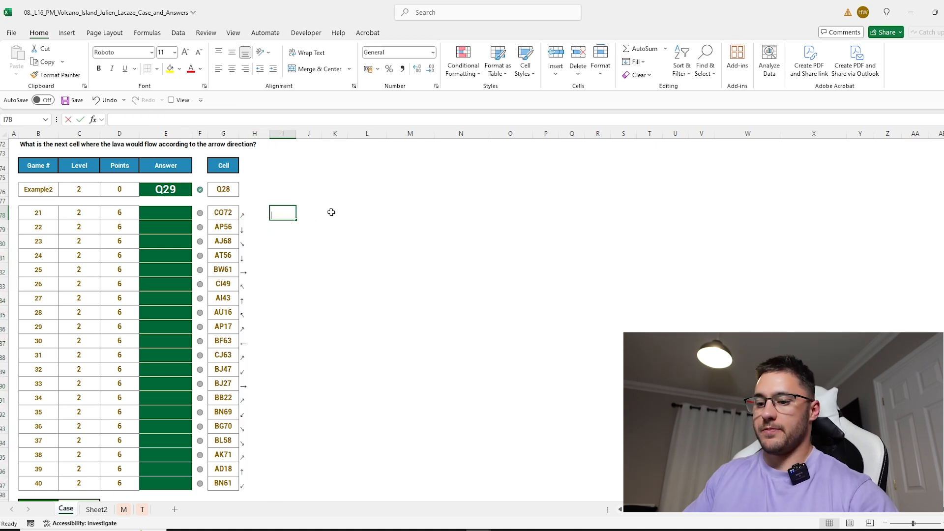
pyautogui.write('=MoveOnMap(')
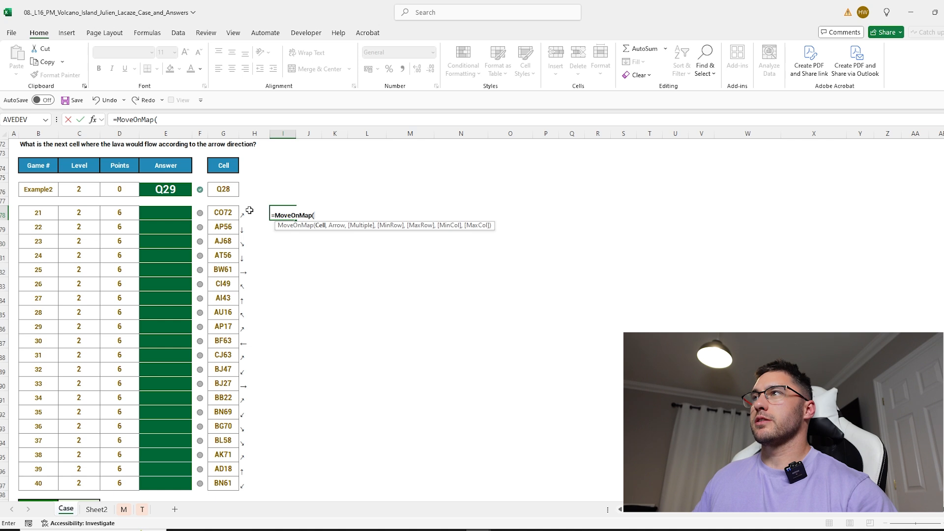
pyautogui.click(232, 214)
pyautogui.write(',')
pyautogui.click(253, 213)
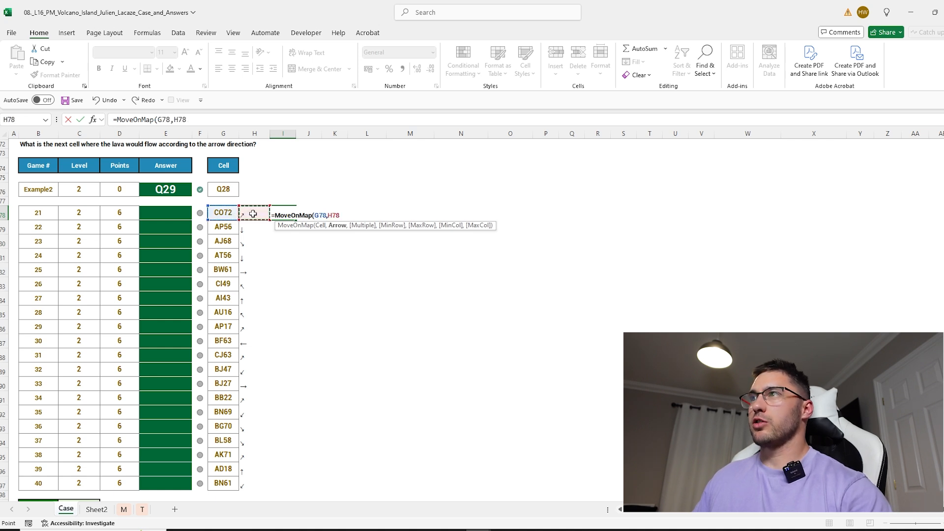
pyautogui.press('Return')
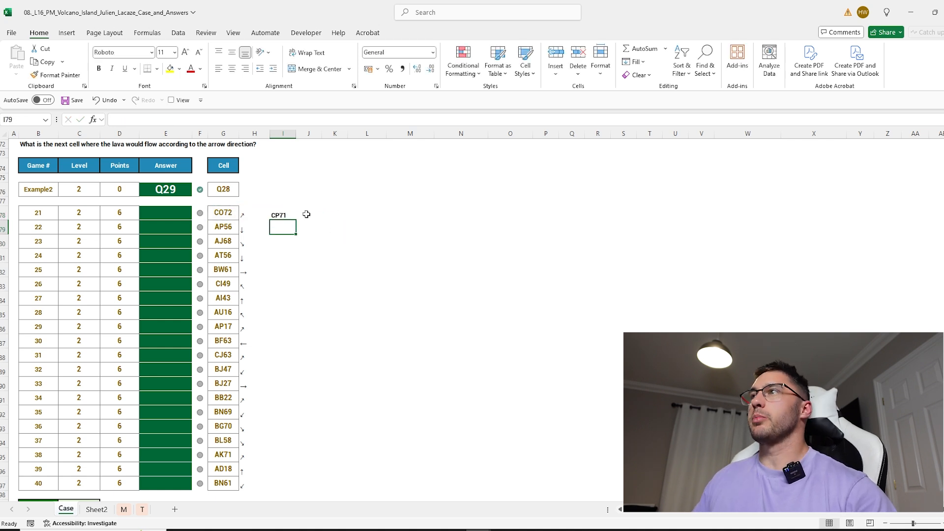
pyautogui.click(285, 215)
pyautogui.doubleClick(296, 220)
# Copy the MoveOnMap results and paste them as values into the Level 2 answer cells, starting at E78.
pyautogui.hotkey('ctrl', 'c')
pyautogui.click(168, 212)
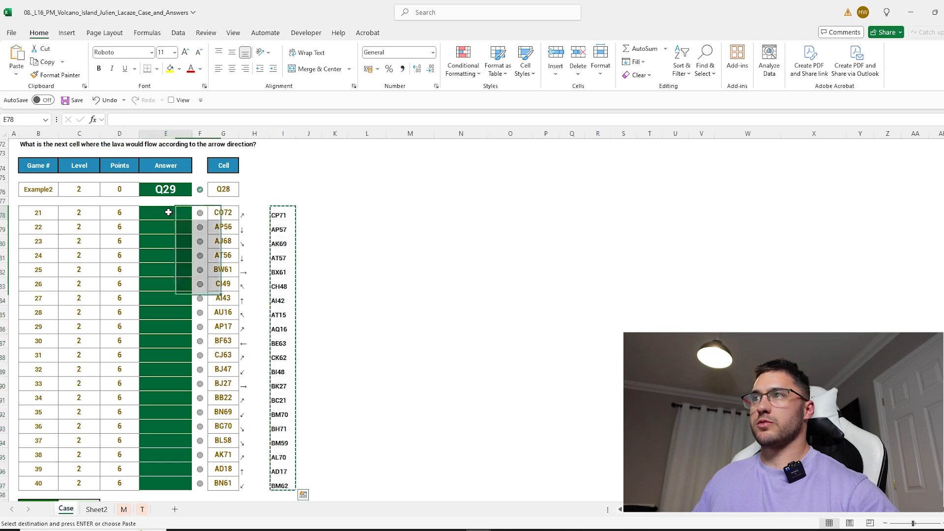
pyautogui.hotkey('ctrl', 'shift', 'v')
# Examine the Level 3 instructions on magma quantity and topography, and compare Example3 with the Level 2 helper columns.
pyautogui.scroll(-3, 202, 260)
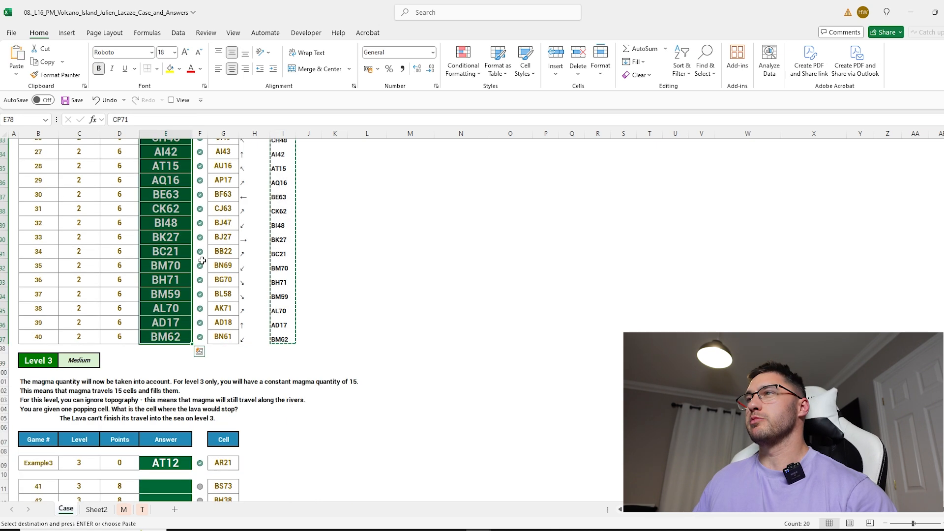
pyautogui.scroll(-4, 202, 260)
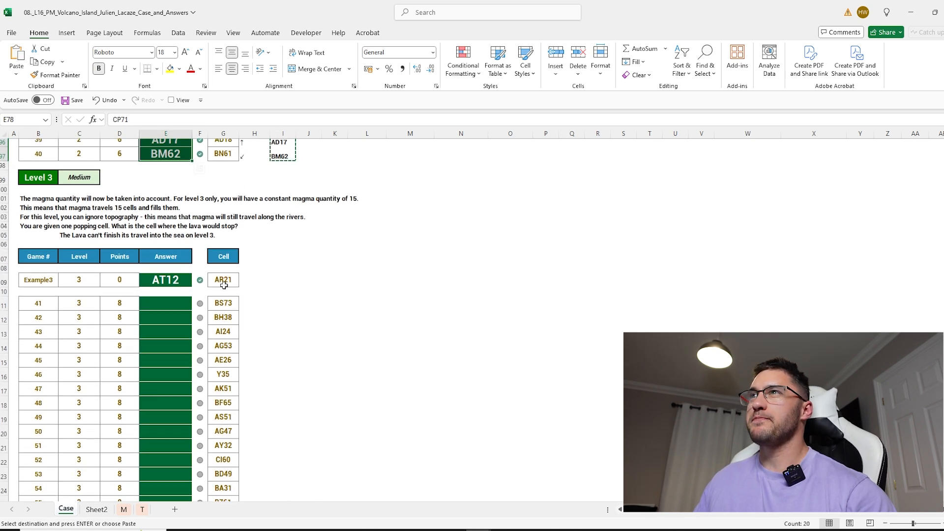
pyautogui.click(26, 200)
pyautogui.click(30, 209)
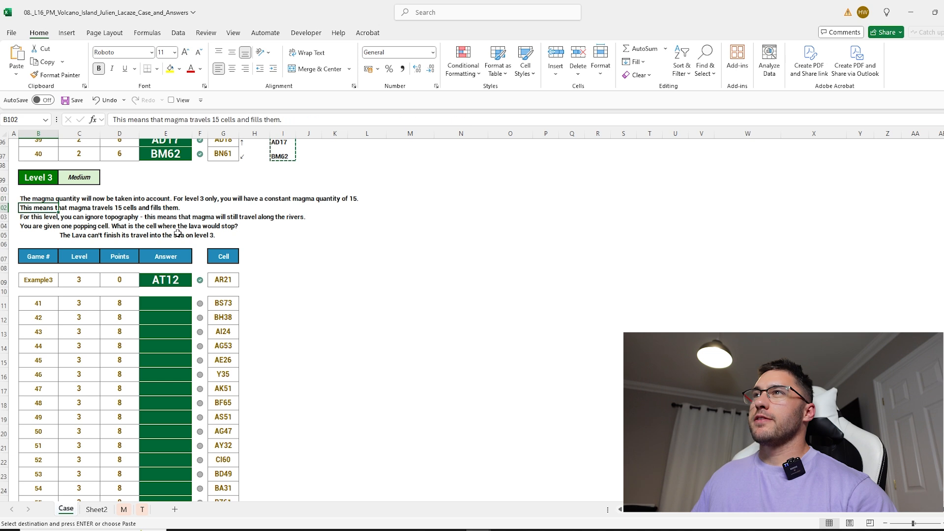
pyautogui.click(260, 280)
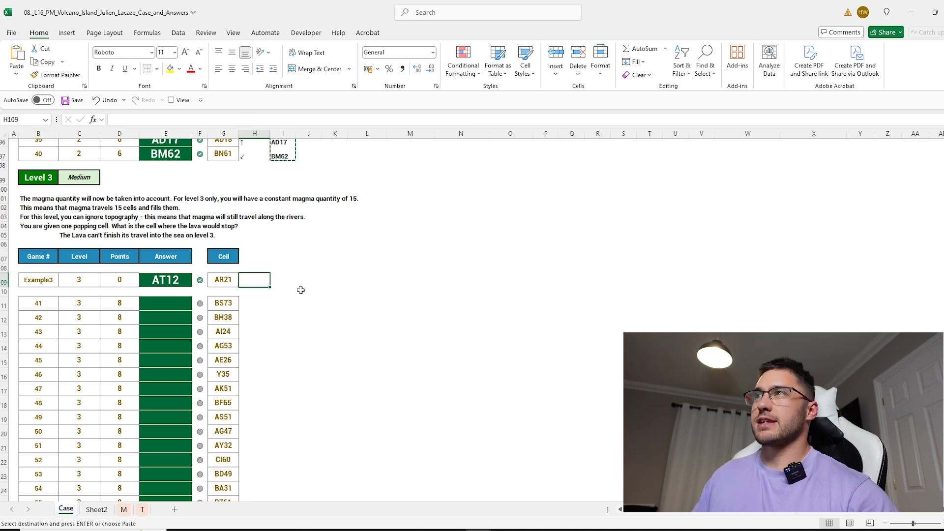
pyautogui.scroll(2, 301, 290)
pyautogui.moveTo(248, 201); pyautogui.dragTo(281, 202)
pyautogui.scroll(-2, 281, 322)
# Start a formula in H109 for the Example3 popping cell with =SCAN(G109,SEQUENCE(15),LAMBDA(a,v, to trace 15 lava moves.
pyautogui.click(255, 281)
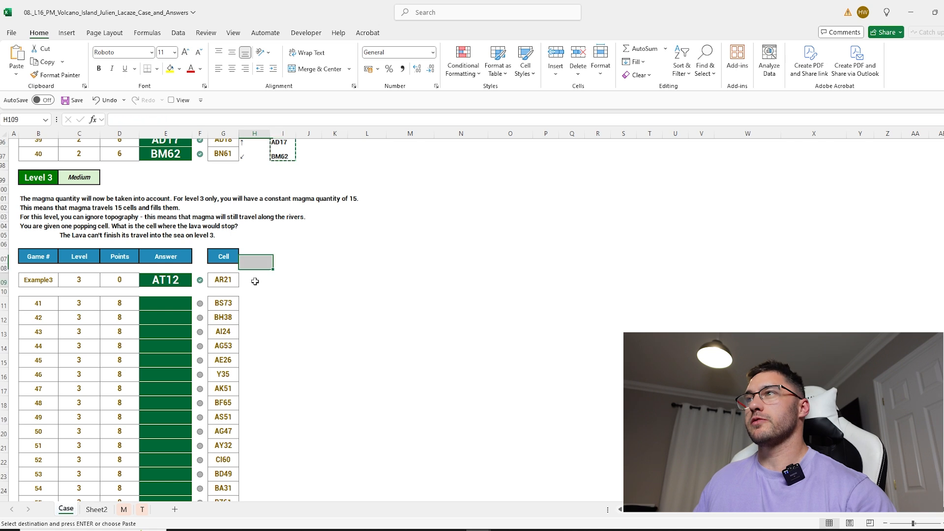
pyautogui.press('Escape')
pyautogui.write('=scan')
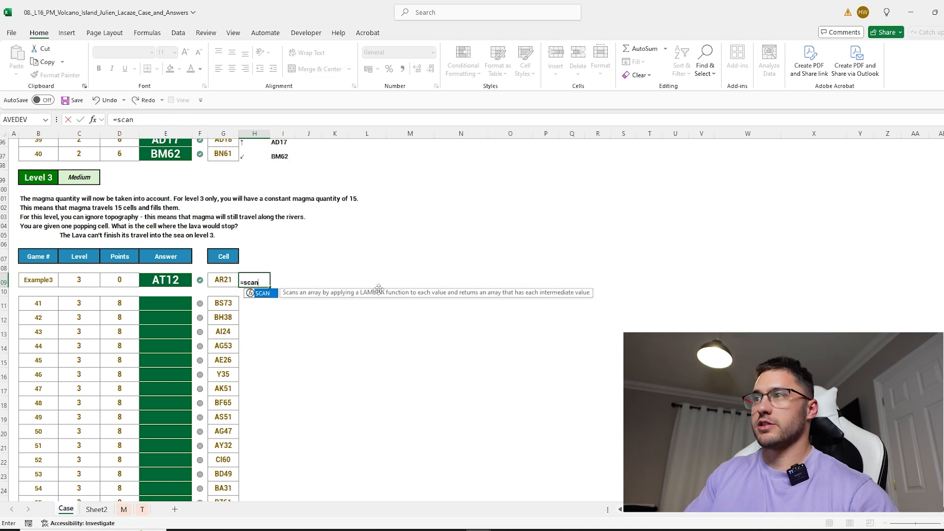
pyautogui.press('Tab')
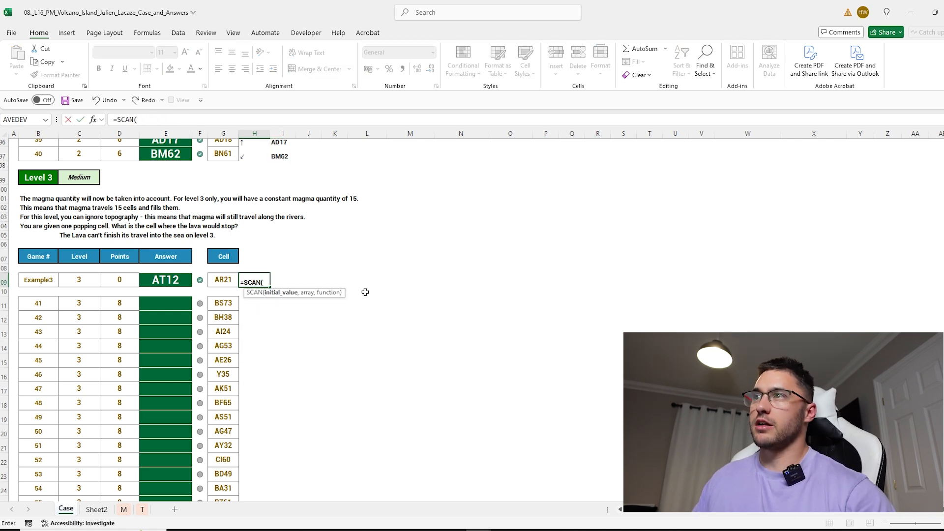
pyautogui.click(222, 279)
pyautogui.write(',seq')
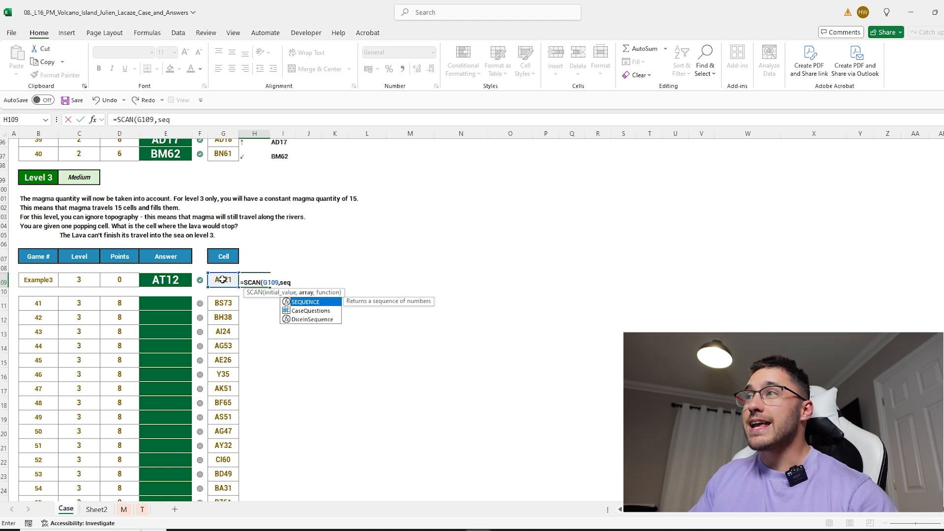
pyautogui.press('Tab')
pyautogui.write('15')
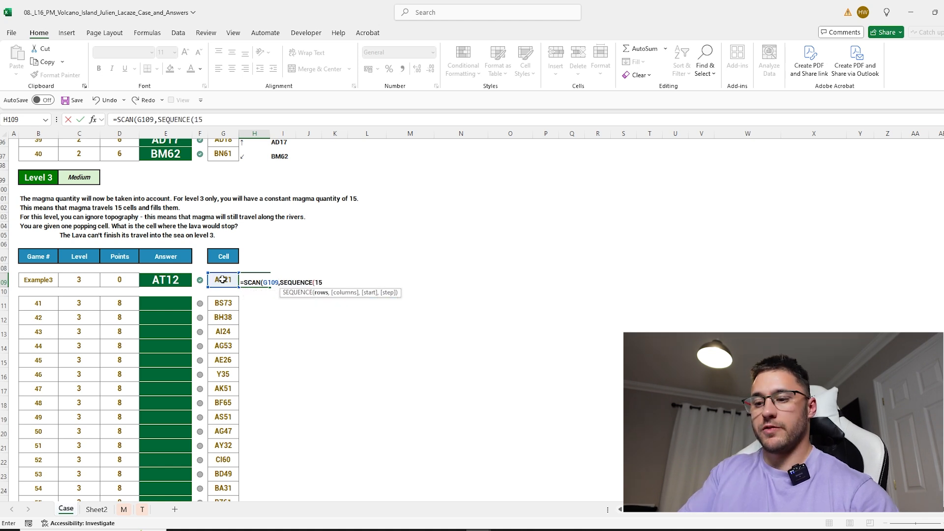
pyautogui.write('),lam')
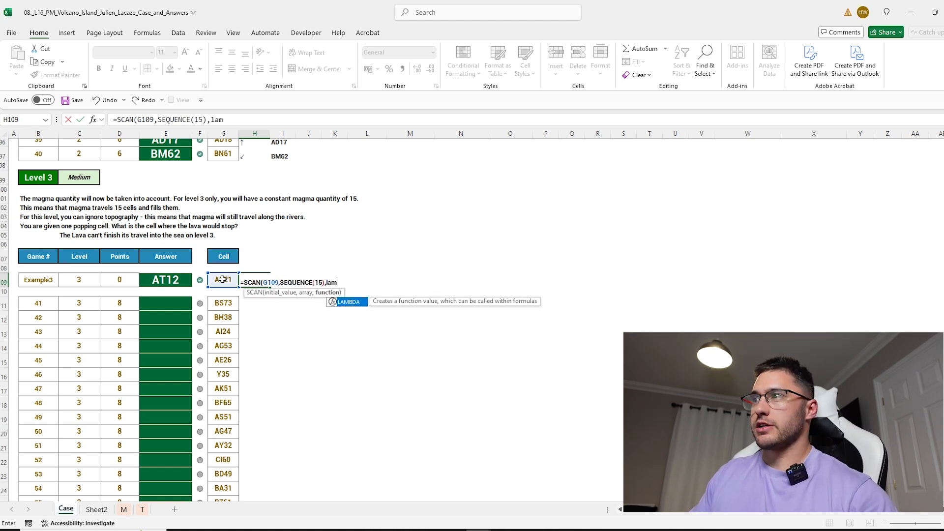
pyautogui.press('Tab')
pyautogui.write('a,v,')
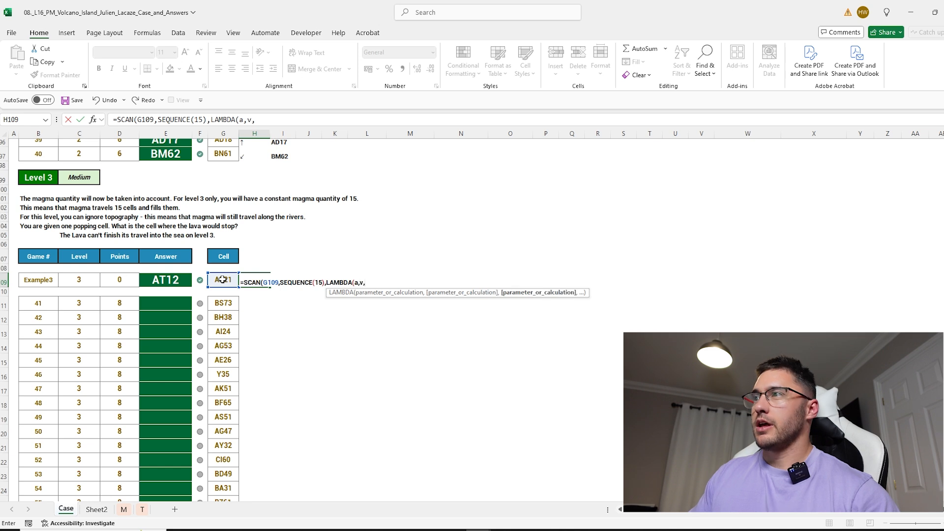
# Try to complete the LAMBDA in the H109 formula with MoveOnMap(a,INDIRECT(M!"&a)) and commit it.
pyautogui.write('mov')
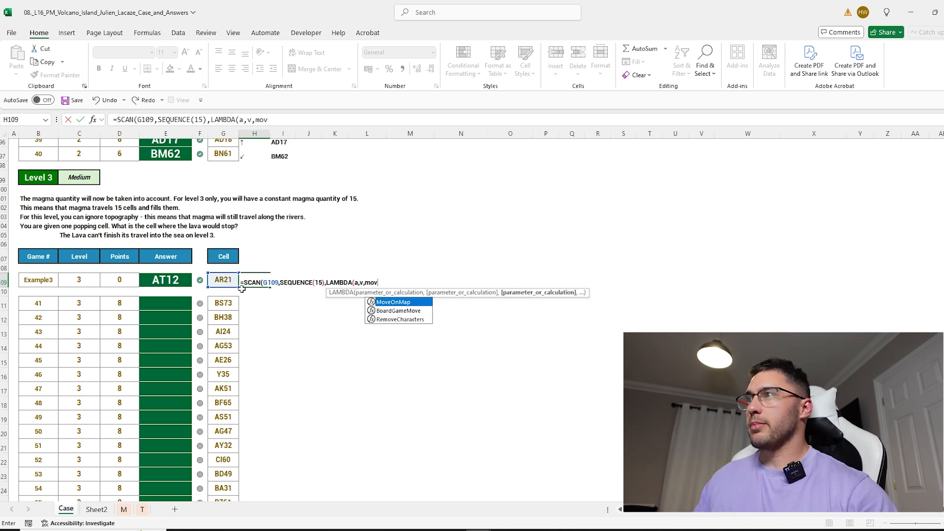
pyautogui.press('Tab')
pyautogui.write('a')
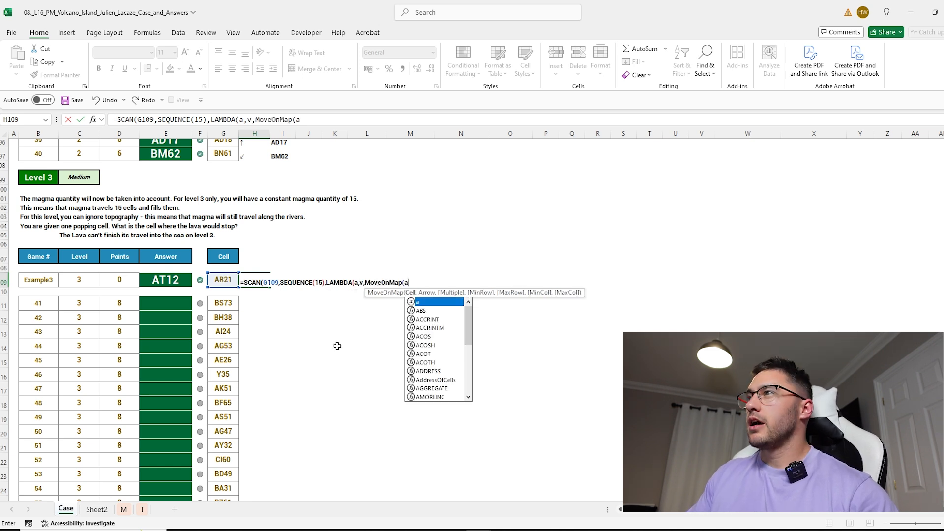
pyautogui.write(',')
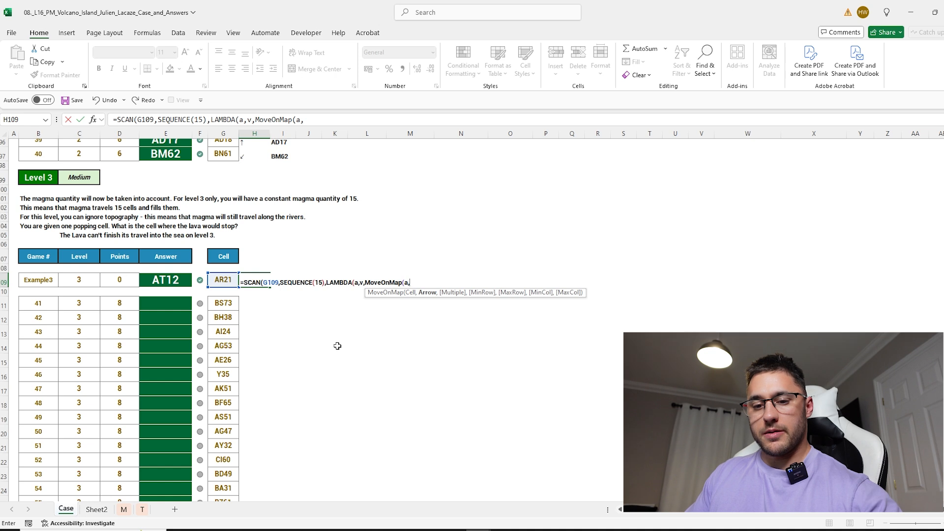
pyautogui.write('indi')
pyautogui.press('Tab')
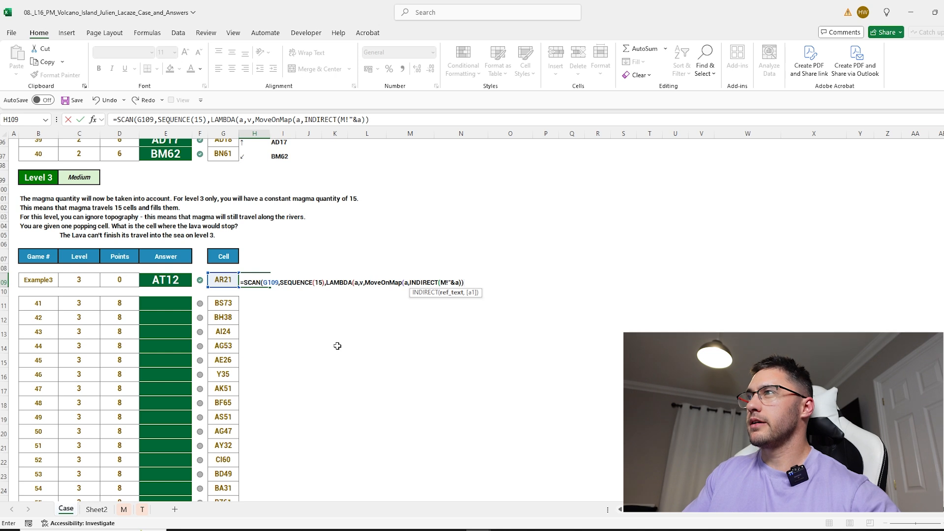
pyautogui.click(344, 119)
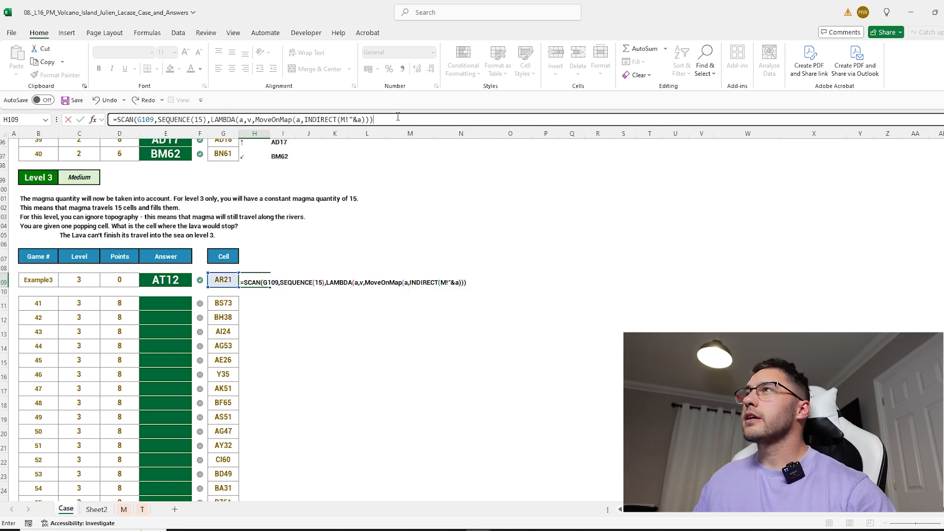
pyautogui.press('Return')
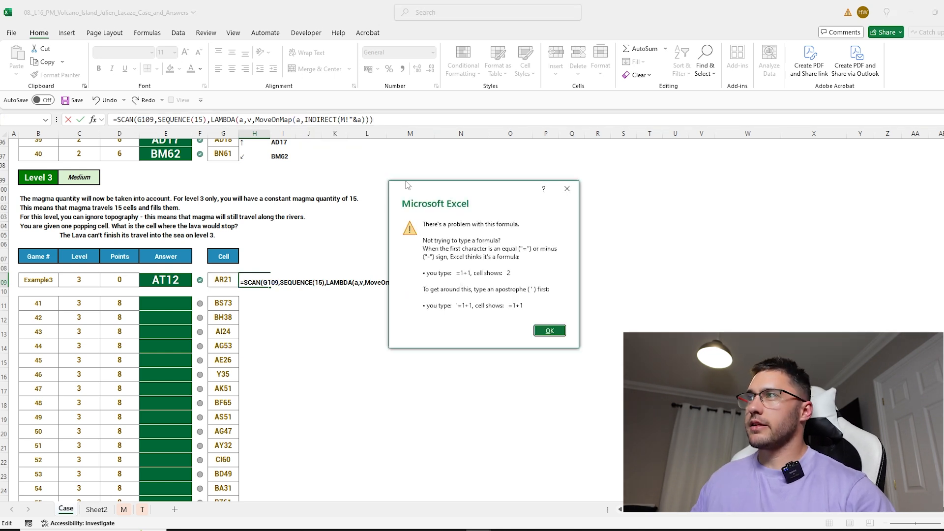
# Add the missing opening quote so the lookup in H109 reads INDIRECT("M!"&a), commit the SCAN formula and select its spilled path.
pyautogui.click(550, 331)
pyautogui.click(262, 119)
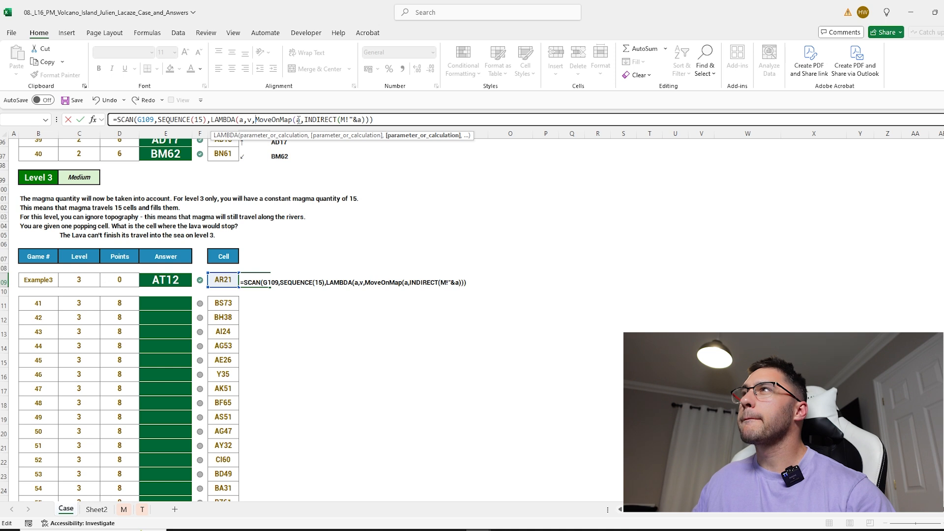
pyautogui.click(311, 119)
pyautogui.click(346, 120)
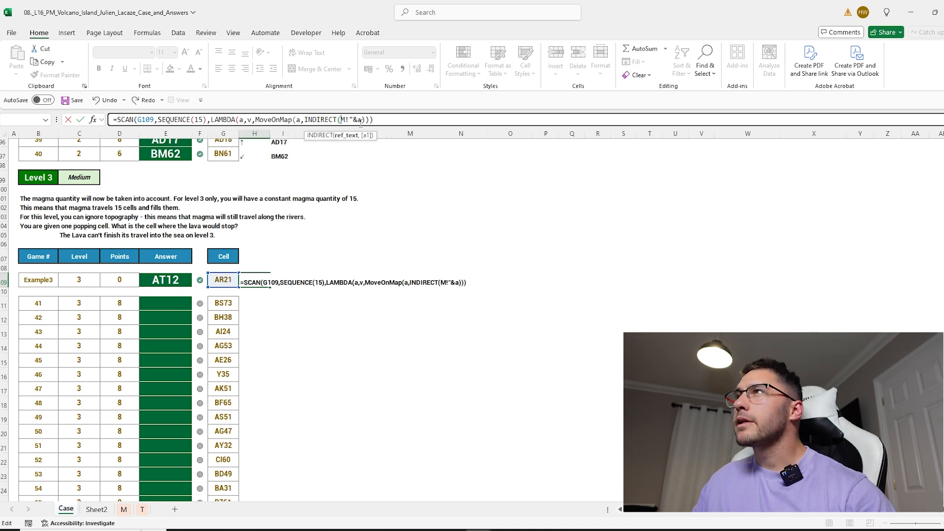
pyautogui.write('"')
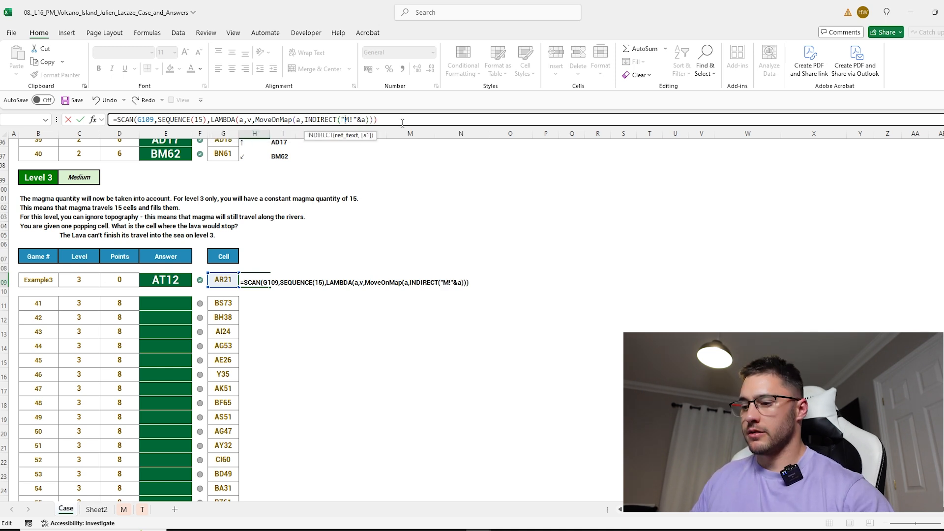
pyautogui.click(423, 120)
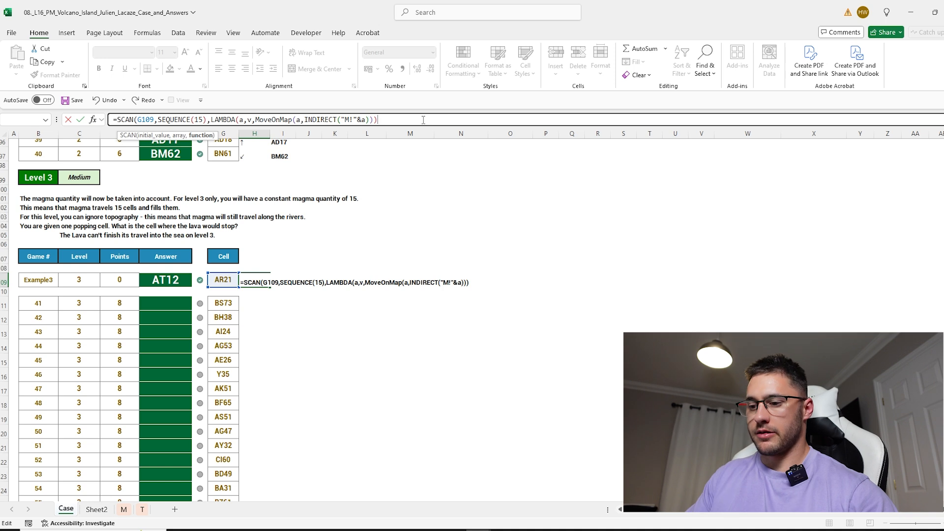
pyautogui.press('Return')
pyautogui.moveTo(262, 279); pyautogui.dragTo(260, 471)
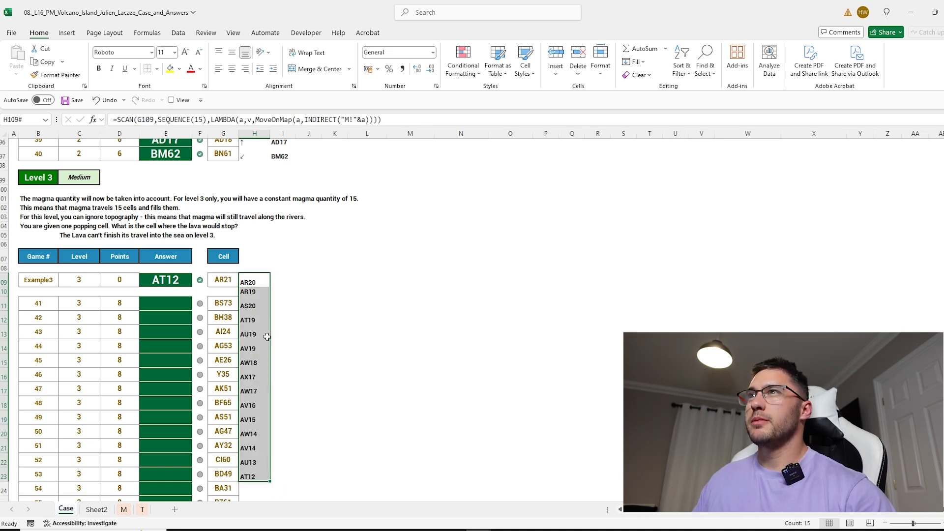
# Replace SCAN with REDUCE in the H109 formula to return only the final lava cell.
pyautogui.click(42, 219)
pyautogui.click(42, 226)
pyautogui.click(243, 280)
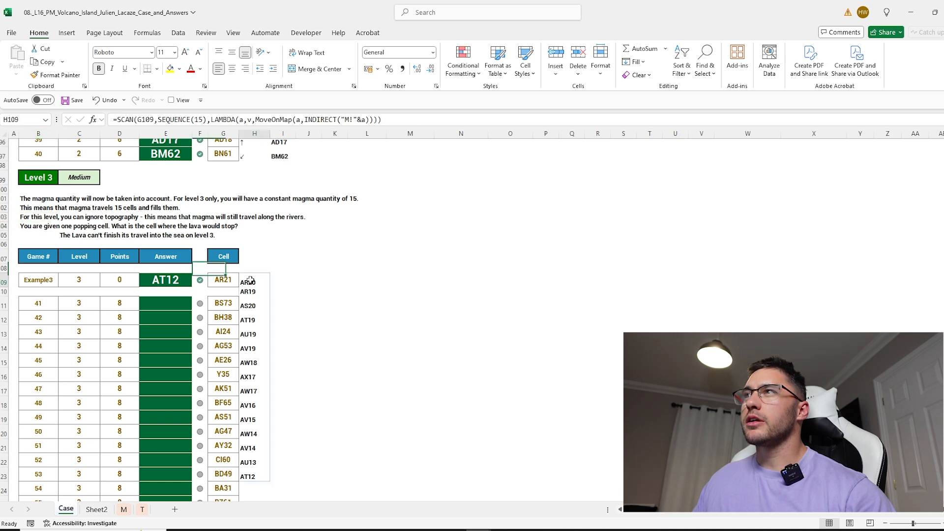
pyautogui.moveTo(133, 120); pyautogui.dragTo(122, 119)
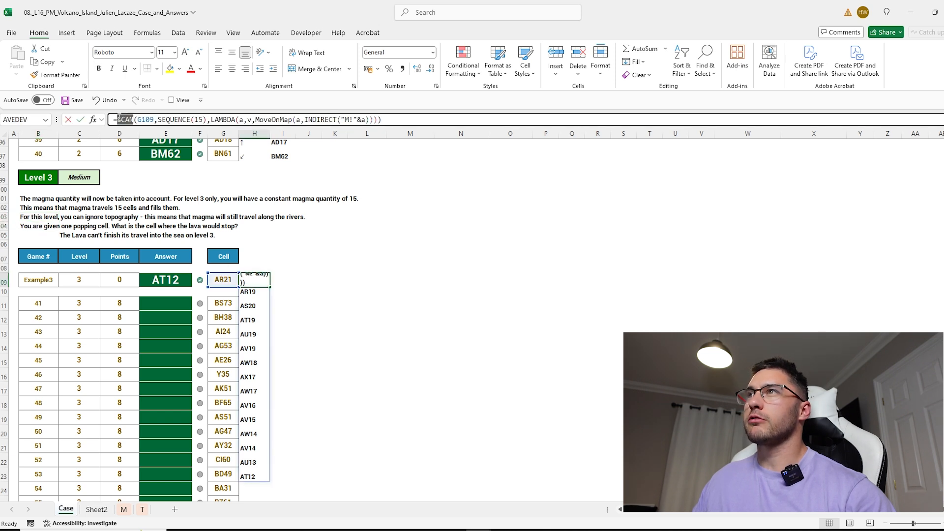
pyautogui.write('red')
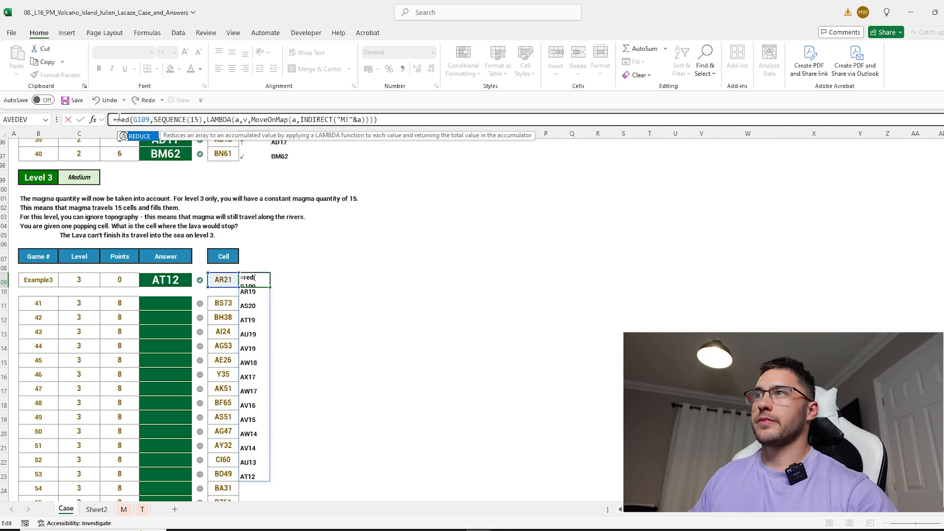
pyautogui.press('Tab')
pyautogui.press('Return')
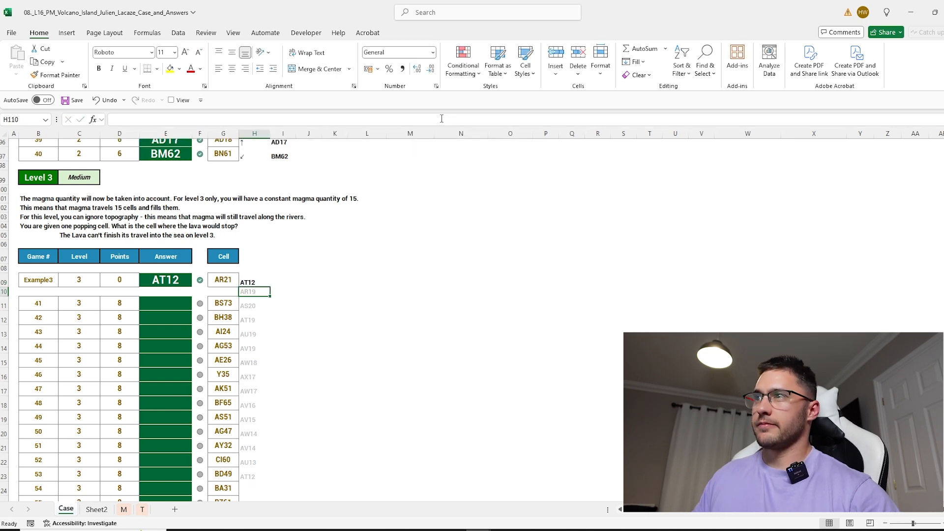
# Fill the REDUCE formula from H109 down to row 130 for all Level 3 games.
pyautogui.click(261, 281)
pyautogui.moveTo(269, 287); pyautogui.dragTo(266, 308)
pyautogui.click(265, 307)
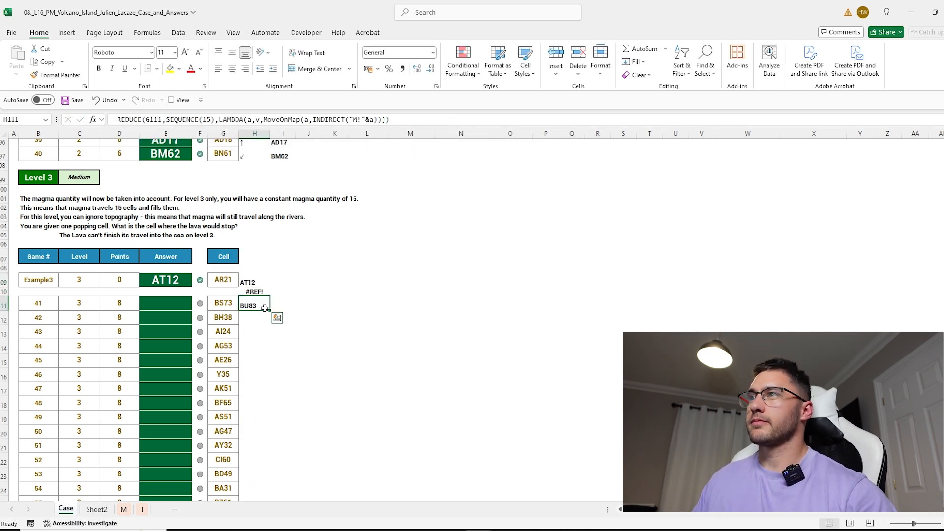
pyautogui.doubleClick(270, 310)
# Copy the REDUCE results in H111:H130 and paste them as values into the Level 3 answer cells, starting at E111.
pyautogui.click(261, 301)
pyautogui.hotkey('ctrl', 'shift', 'Down')
pyautogui.hotkey('ctrl', 'c')
pyautogui.click(174, 224)
pyautogui.hotkey('ctrl', 'shift', 'v')
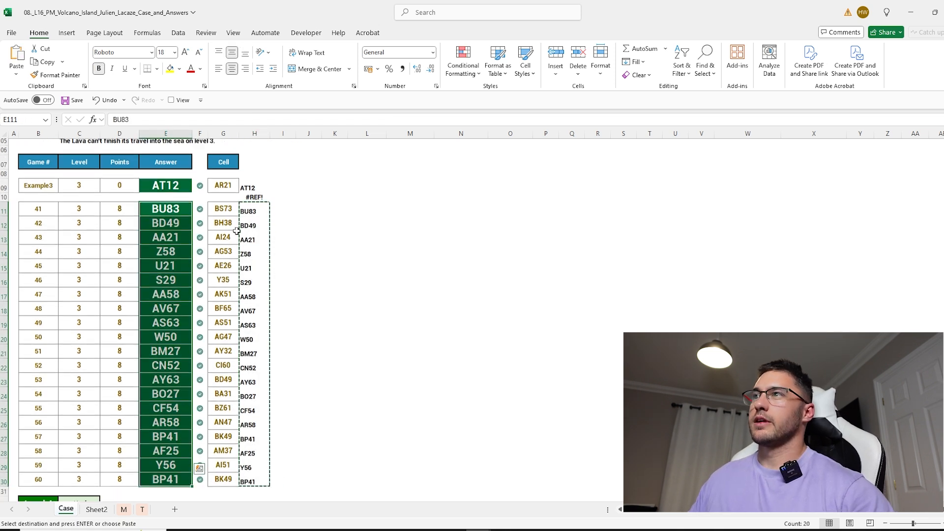
# Copy the REDUCE formula from H130 to I140 for Level 4 Example4 and set its SEQUENCE argument to the magma quantity in H140.
pyautogui.scroll(-7, 174, 223)
pyautogui.click(39, 244)
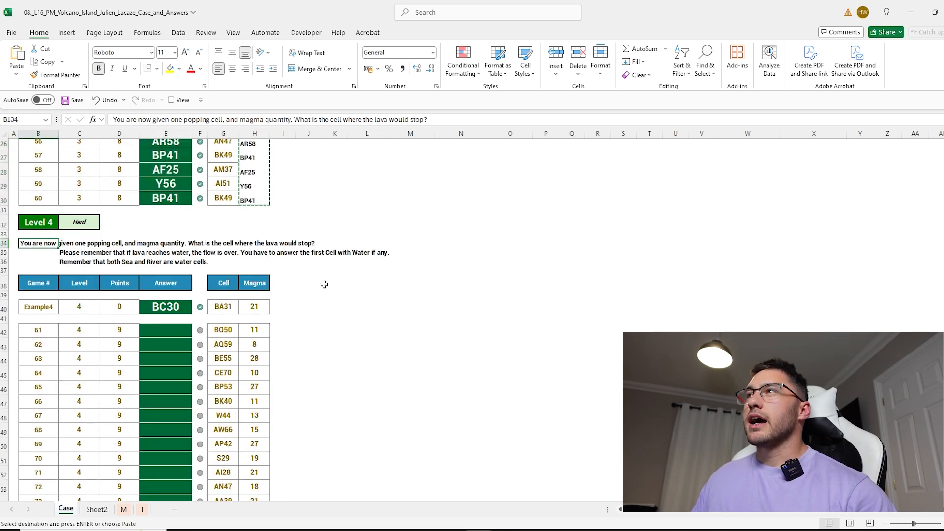
pyautogui.click(255, 202)
pyautogui.hotkey('ctrl', 'c')
pyautogui.click(284, 308)
pyautogui.hotkey('ctrl', 'v')
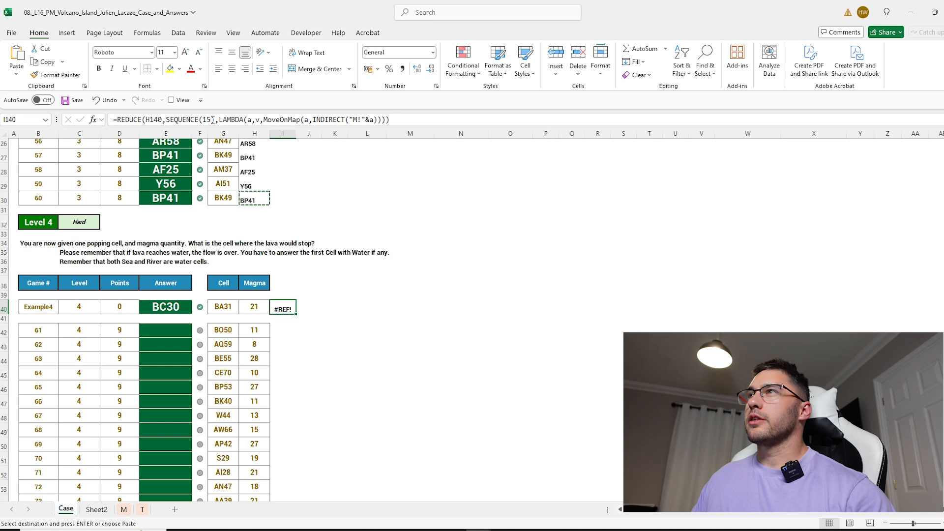
pyautogui.click(209, 120)
pyautogui.click(255, 306)
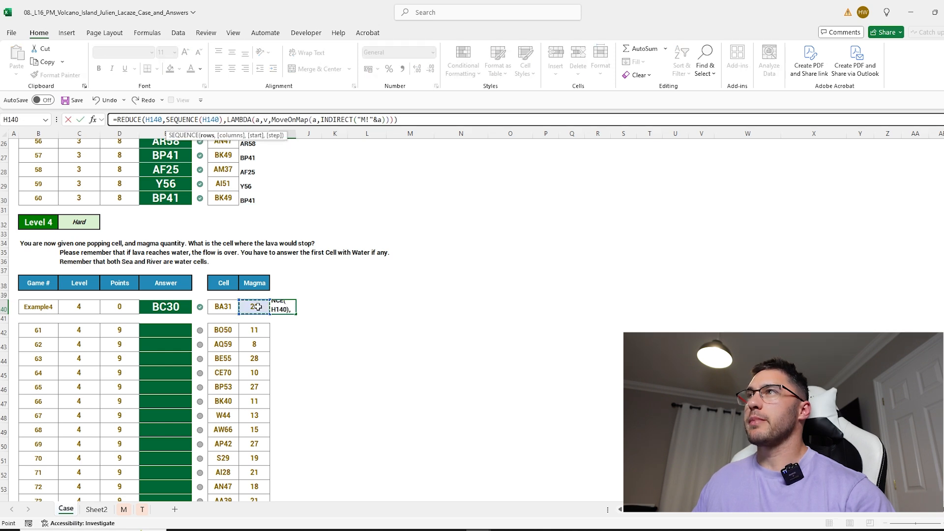
# Add an IF before MoveOnMap in the I140 REDUCE formula with the test INDIRECT("T!"&a)="S".
pyautogui.click(272, 120)
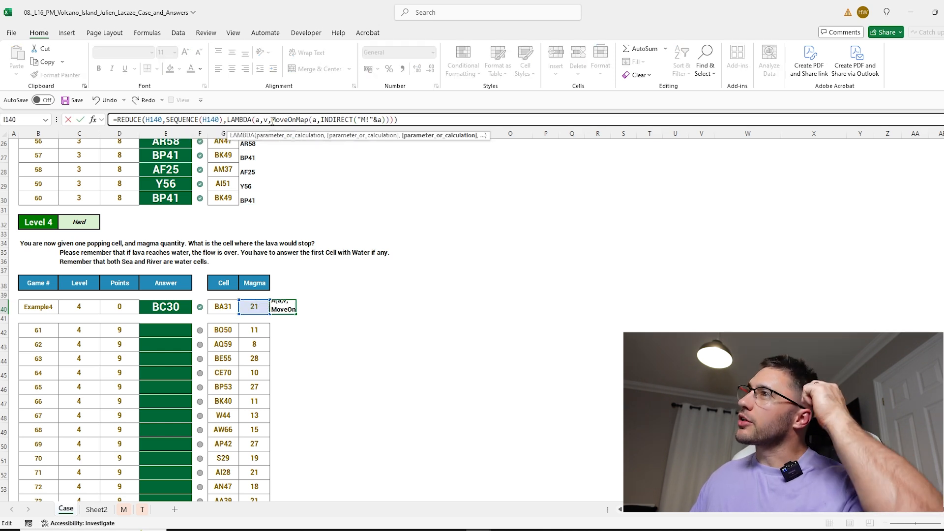
pyautogui.write('IF(')
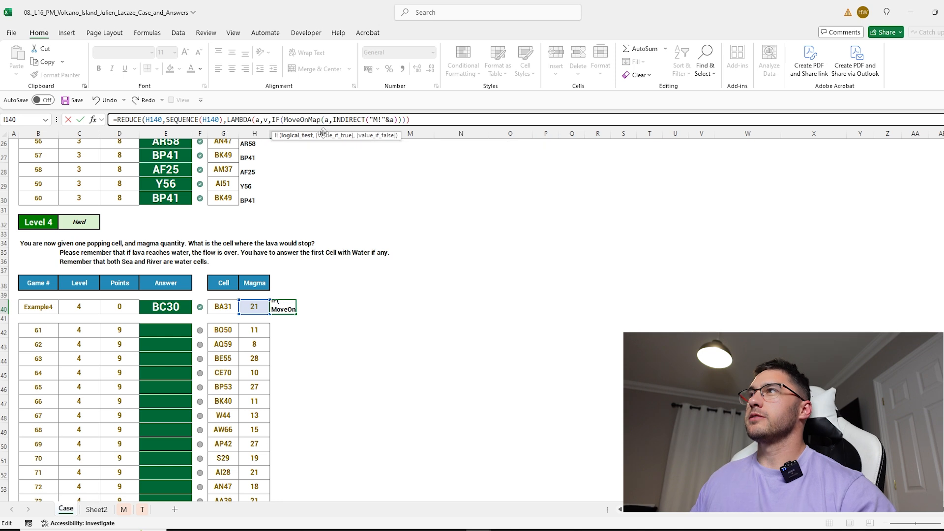
pyautogui.write('INDIRECT(')
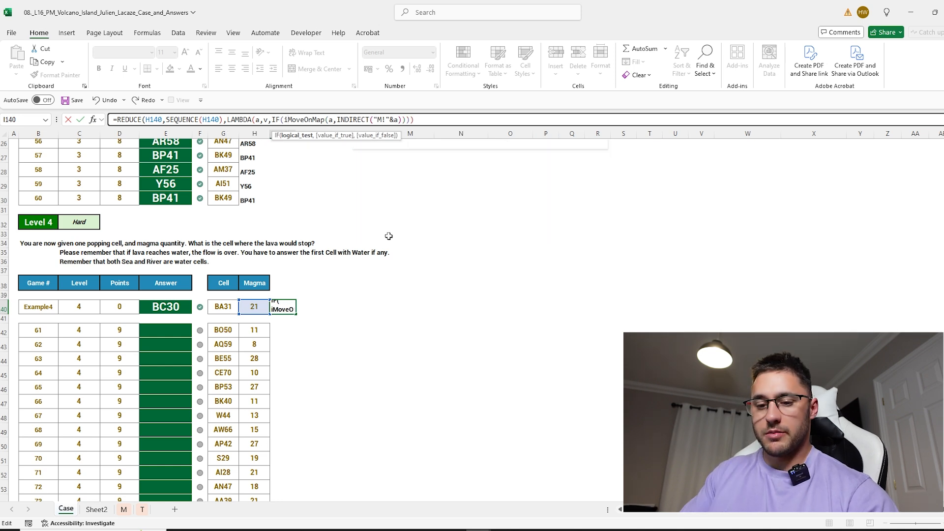
pyautogui.write('"T!')
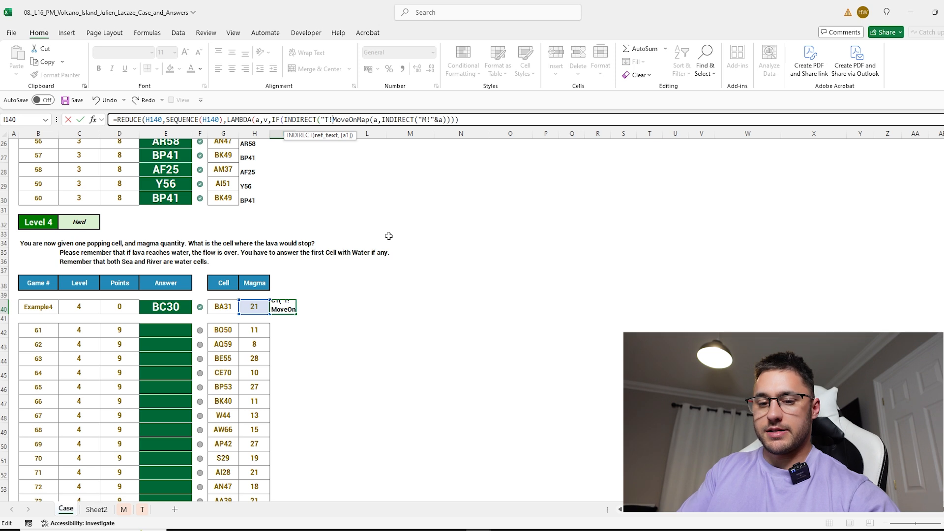
pyautogui.write('"&a)')
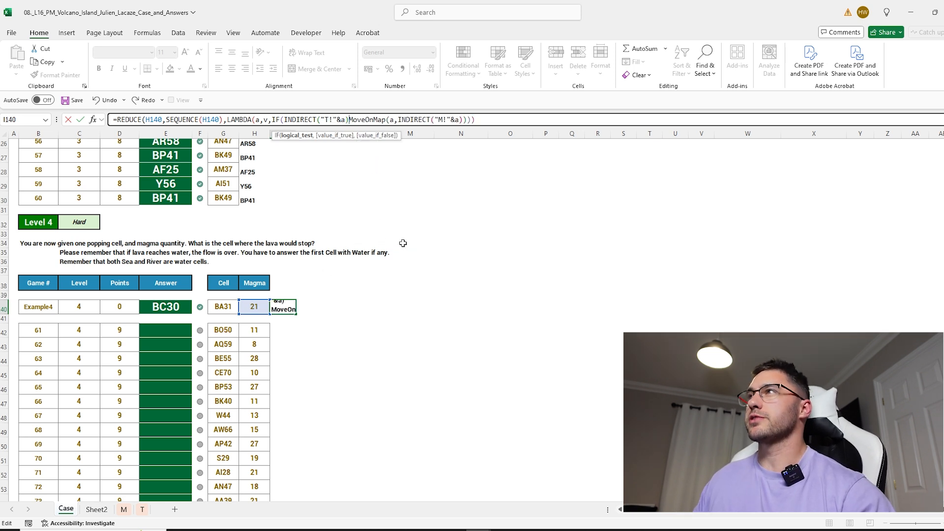
pyautogui.write('="S"')
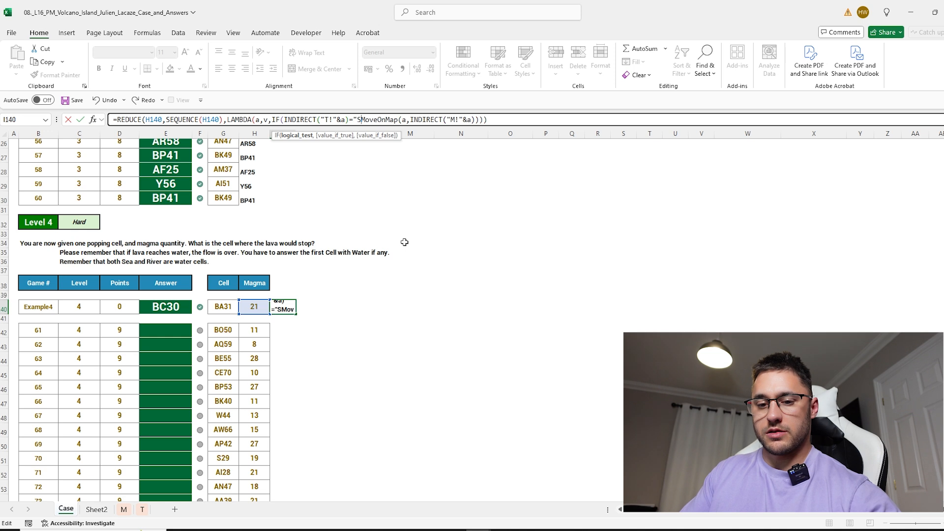
pyautogui.write(',')
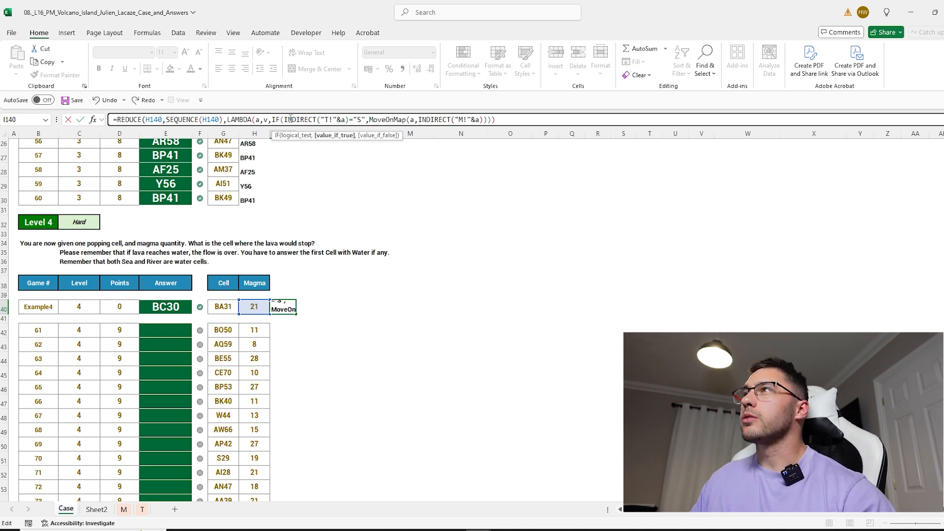
# Wrap the I140 test in OR with INDIRECT("T!"&a)="R", returning a on water and MoveOnMap otherwise, and enter the formula.
pyautogui.click(286, 119)
pyautogui.write('OR(')
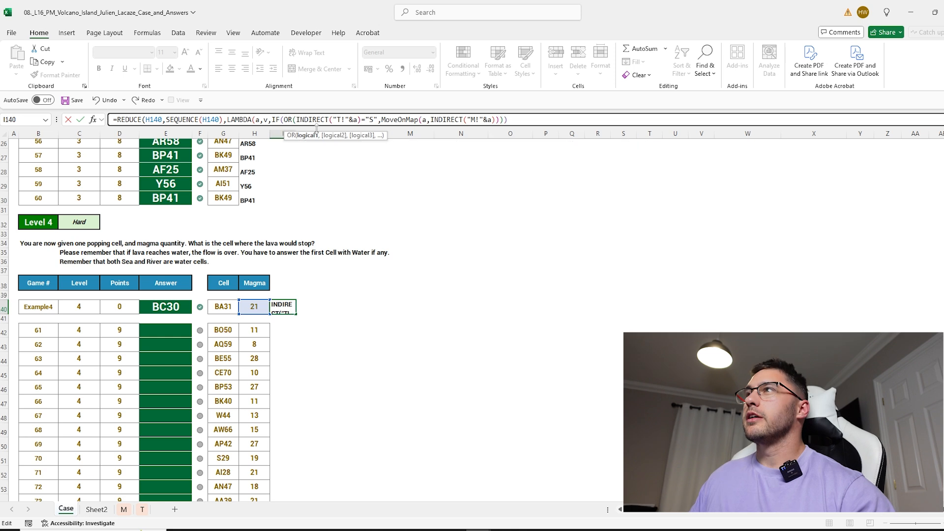
pyautogui.moveTo(298, 117); pyautogui.dragTo(382, 116)
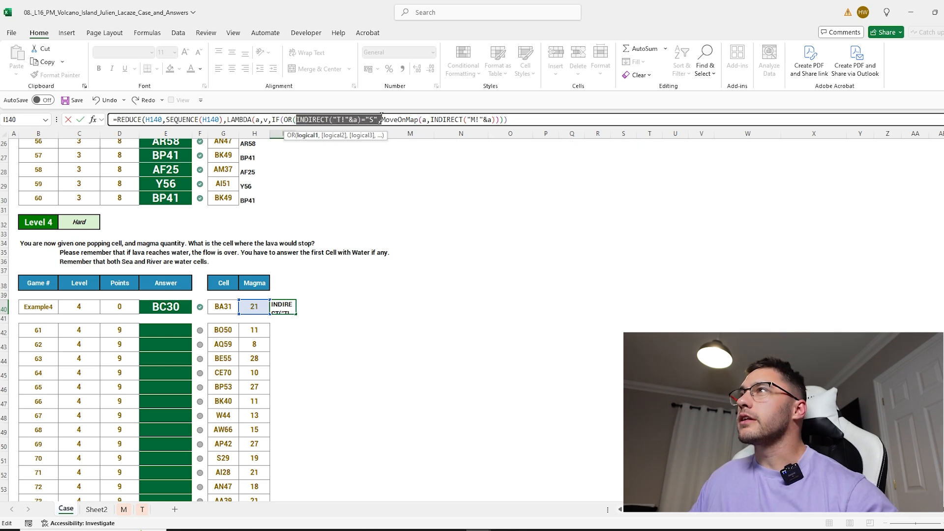
pyautogui.click(382, 119)
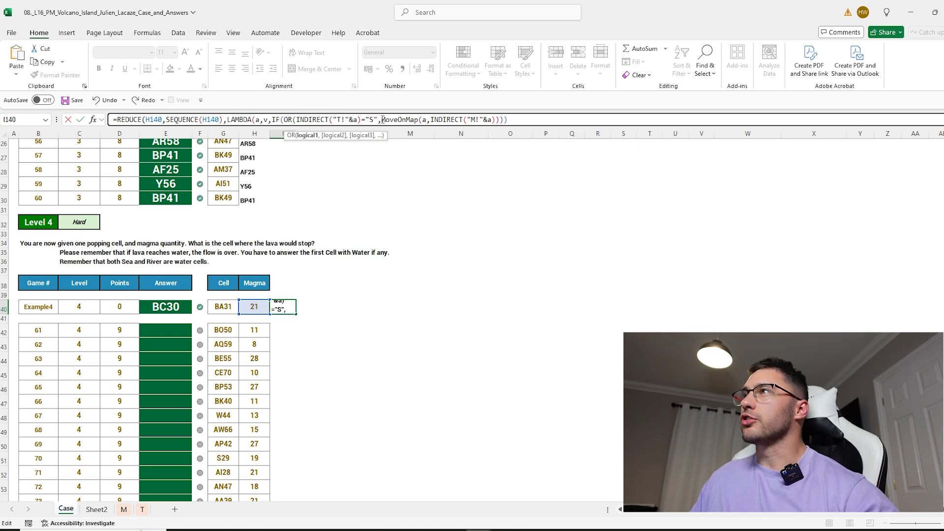
pyautogui.hotkey('ctrl', 'v')
pyautogui.press('BackSpace')
pyautogui.write('R')
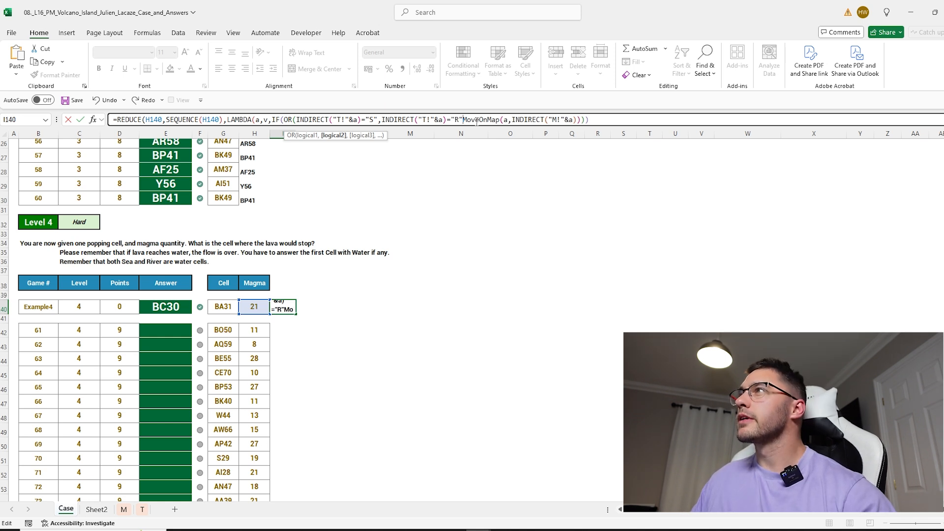
pyautogui.write(',a')
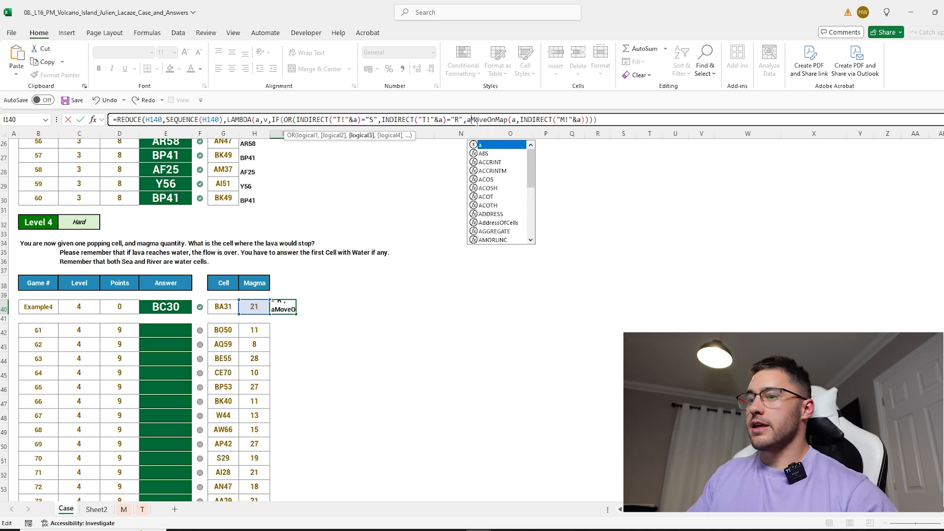
pyautogui.write(',')
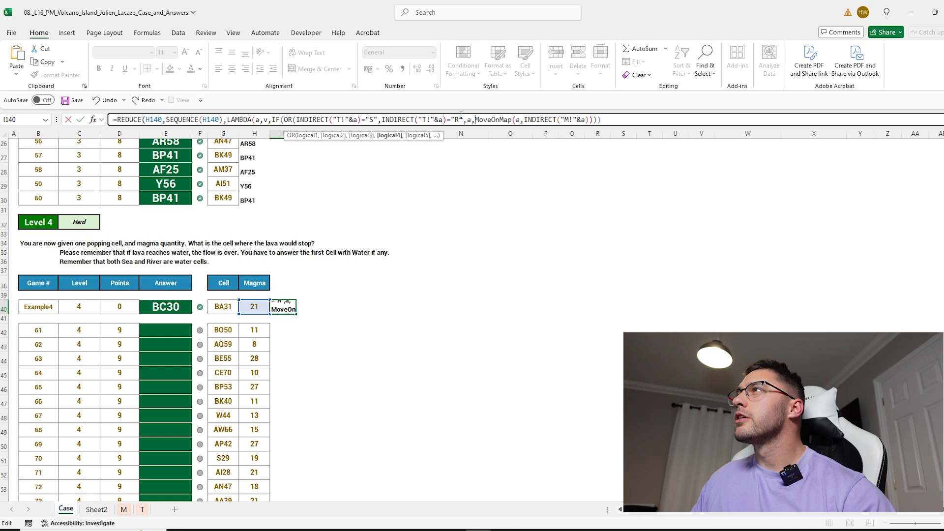
pyautogui.write(')')
pyautogui.click(626, 121)
pyautogui.write(')')
pyautogui.hotkey('ctrl', 'Return')
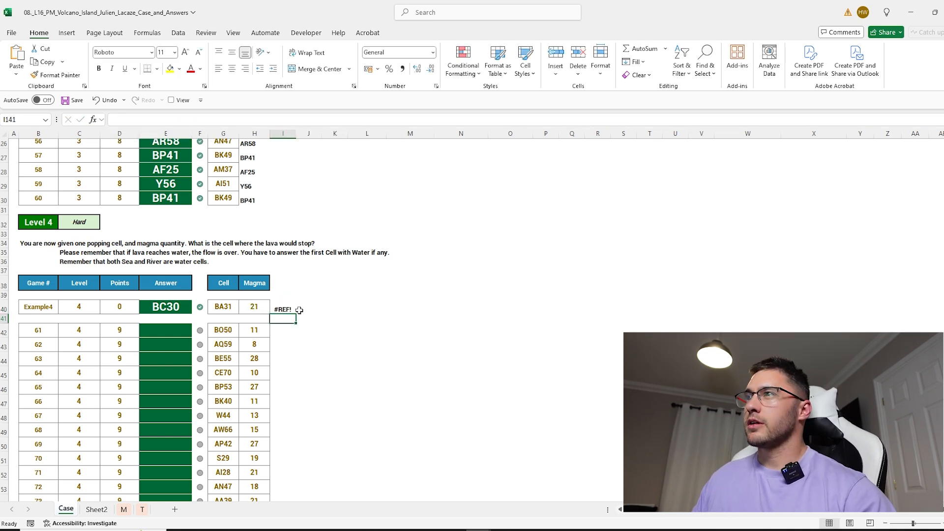
# Change the REDUCE initial value in I140 to the Example4 starting cell G140.
pyautogui.click(290, 121)
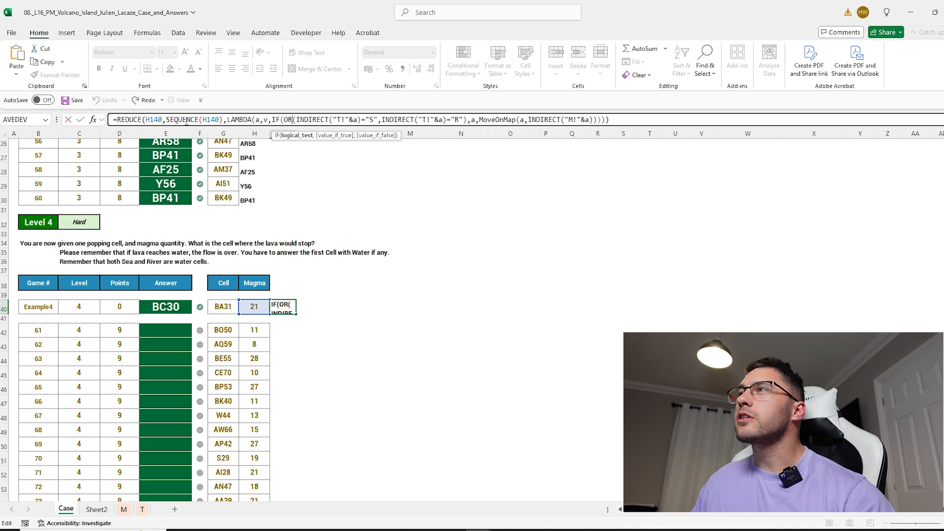
pyautogui.moveTo(163, 120); pyautogui.dragTo(147, 120)
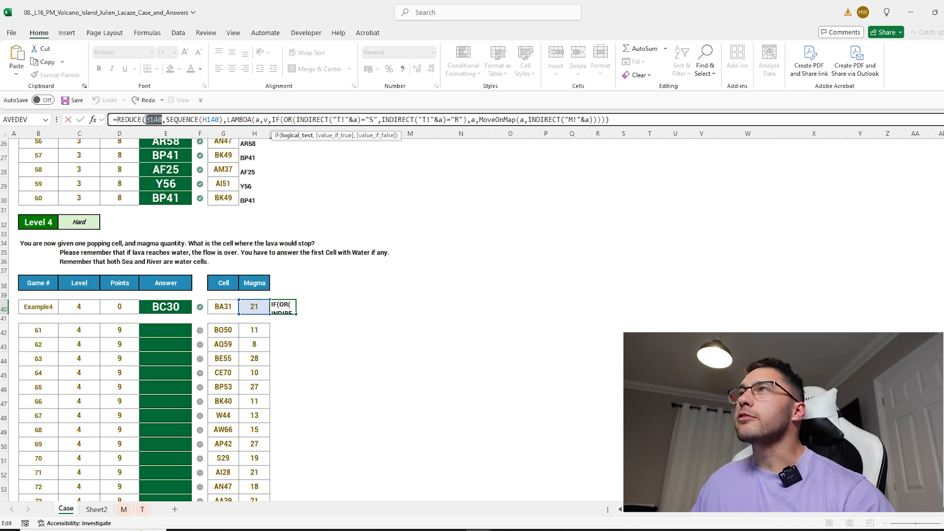
pyautogui.click(230, 304)
pyautogui.press('Return')
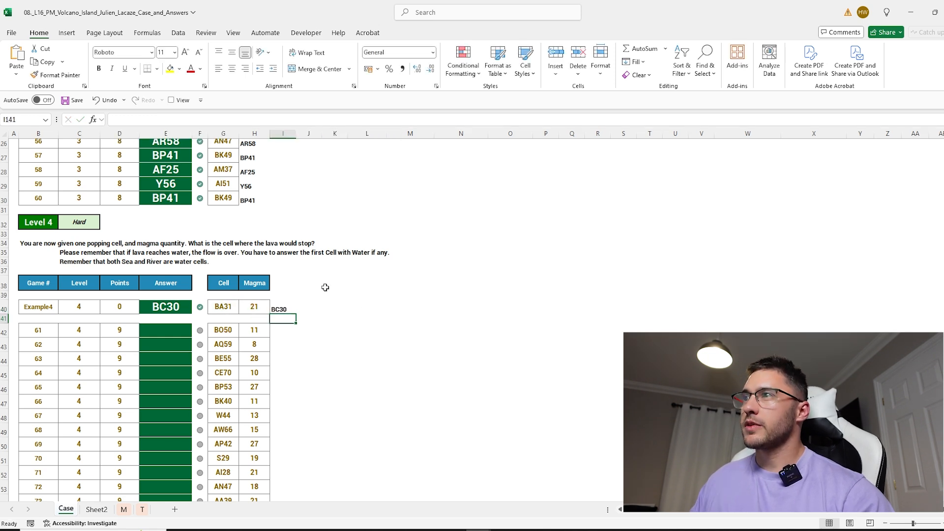
# Review the LAMBDA terrain test in the I140 formula and examine the terrain on sheets T and M.
pyautogui.click(280, 310)
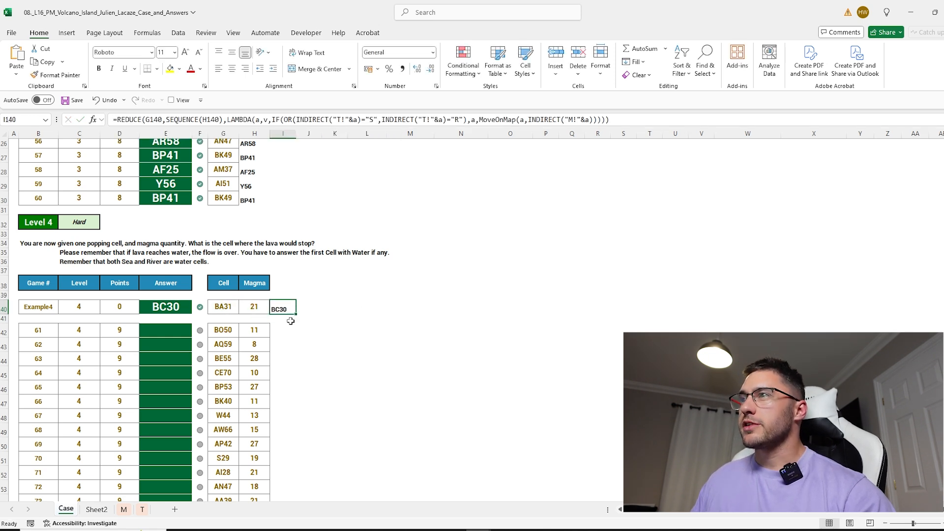
pyautogui.click(227, 122)
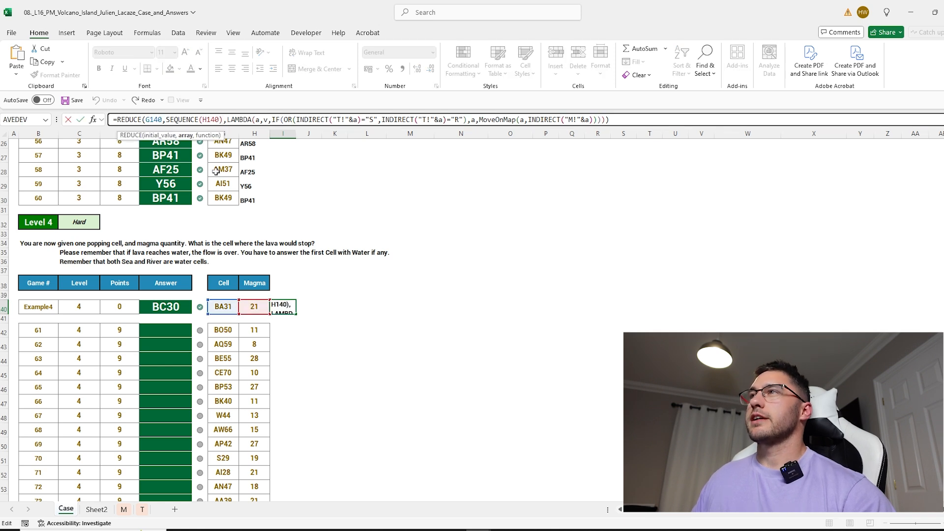
pyautogui.moveTo(229, 121); pyautogui.dragTo(374, 121)
pyautogui.press('Escape')
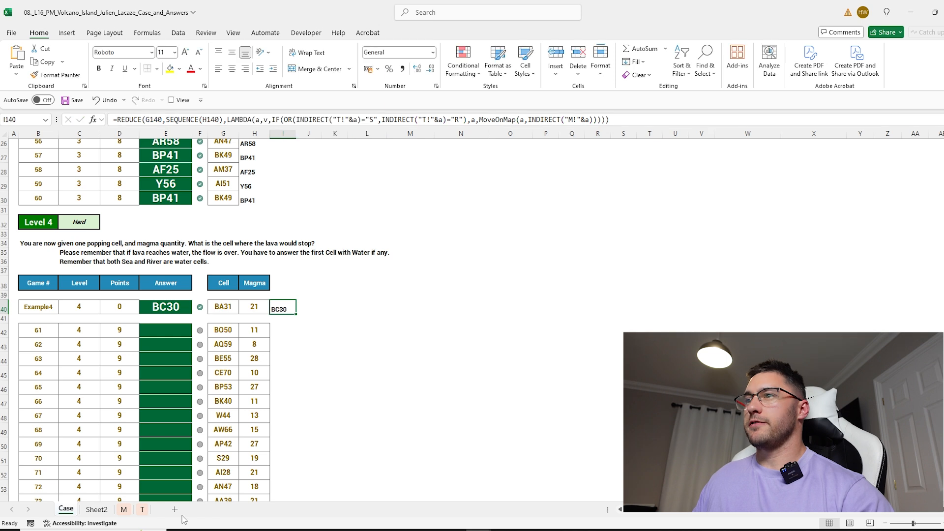
pyautogui.click(141, 509)
pyautogui.moveTo(146, 176); pyautogui.dragTo(464, 386)
pyautogui.click(124, 509)
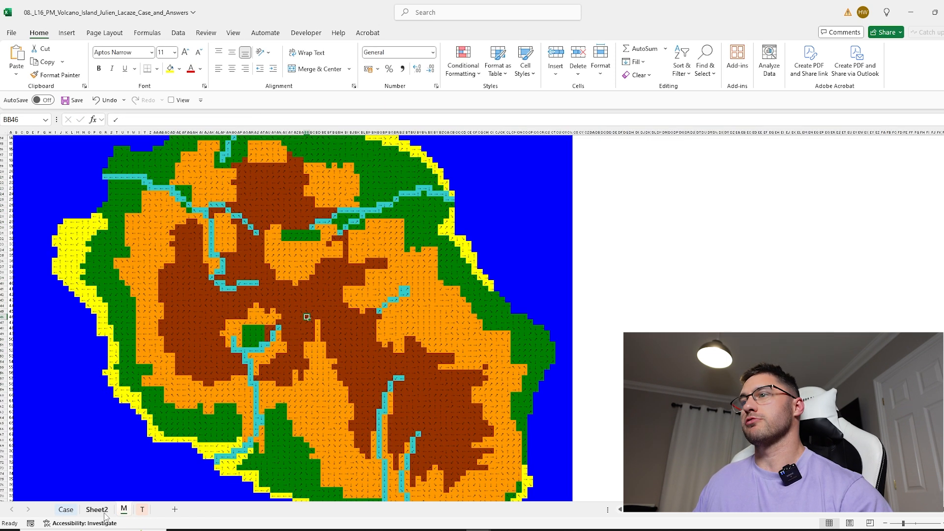
pyautogui.click(98, 510)
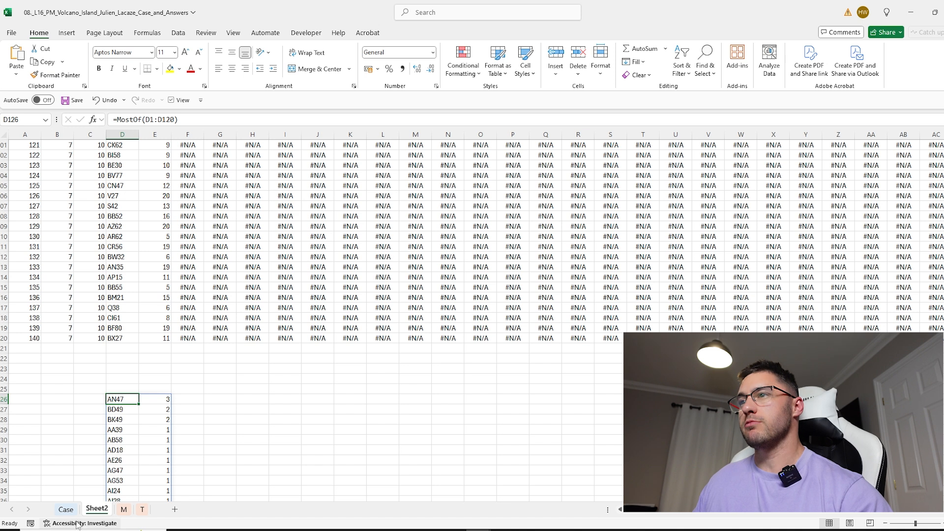
pyautogui.click(66, 509)
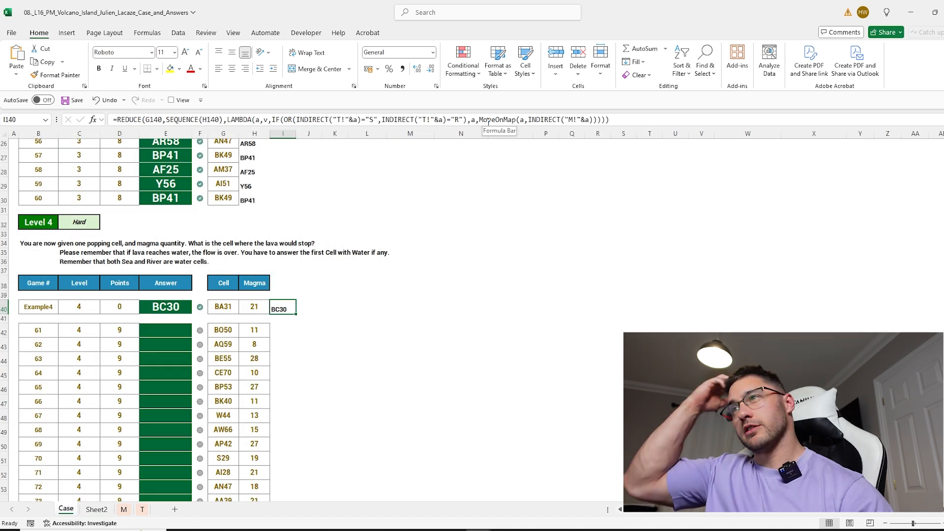
pyautogui.click(614, 119)
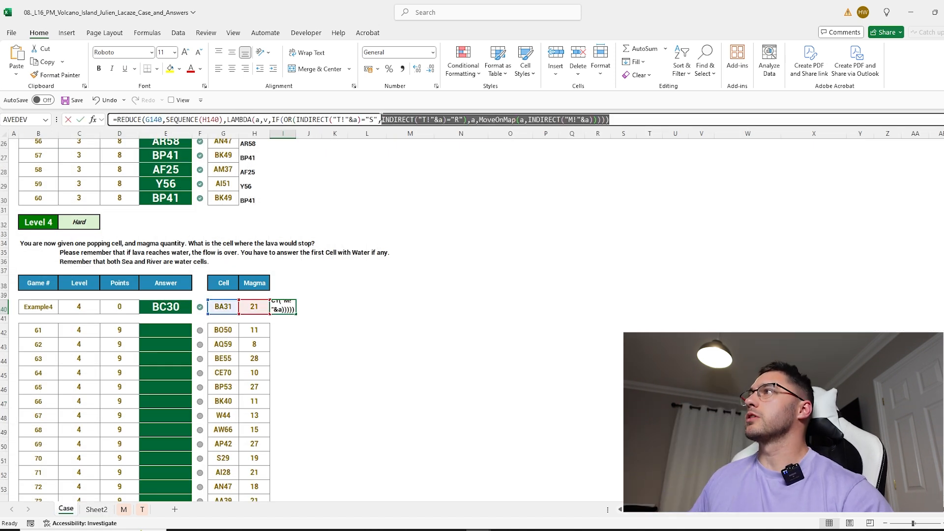
pyautogui.press('Escape')
# Fill the Level 4 REDUCE formula from I140 down to I161 for games 61 to 80.
pyautogui.moveTo(295, 315); pyautogui.dragTo(291, 336)
pyautogui.click(289, 332)
pyautogui.doubleClick(296, 337)
# Copy the Level 4 results in I142:I161 and paste them as values into the answer cells starting at E142.
pyautogui.click(286, 332)
pyautogui.hotkey('ctrl', 'shift', 'Down')
pyautogui.hotkey('ctrl', 'c')
pyautogui.click(176, 221)
pyautogui.hotkey('ctrl', 'shift', 'v')
# Enter =INDIRECT("T!"&G173) in E173 to return the terrain code for Level 5 game 81.
pyautogui.scroll(-9, 295, 222)
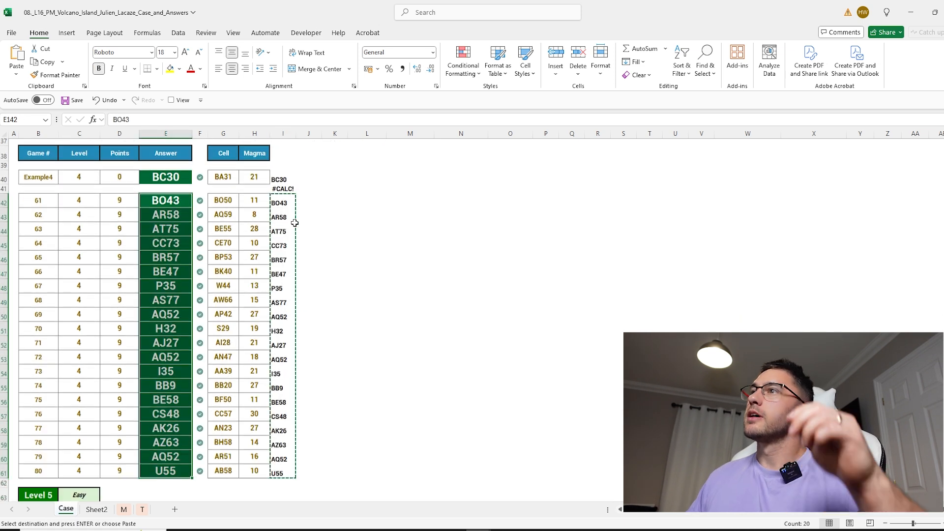
pyautogui.click(168, 258)
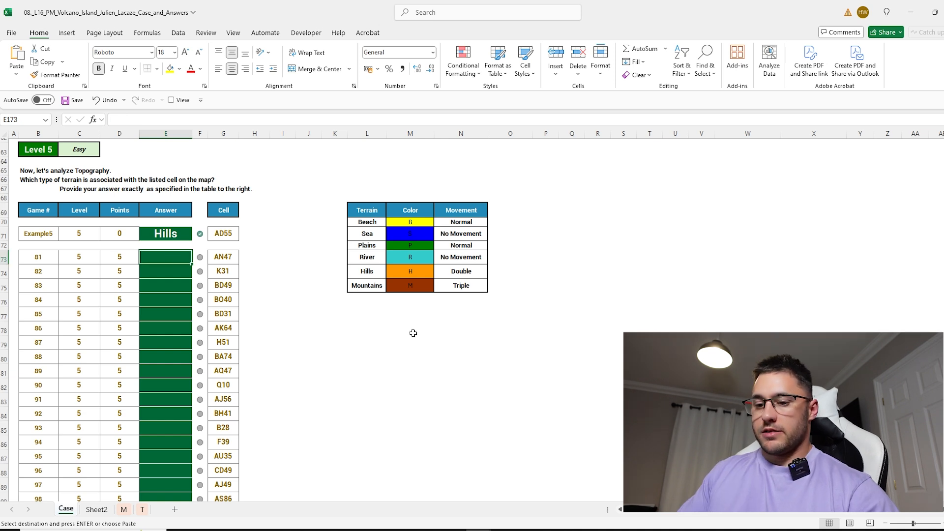
pyautogui.write('=INDIRECT(')
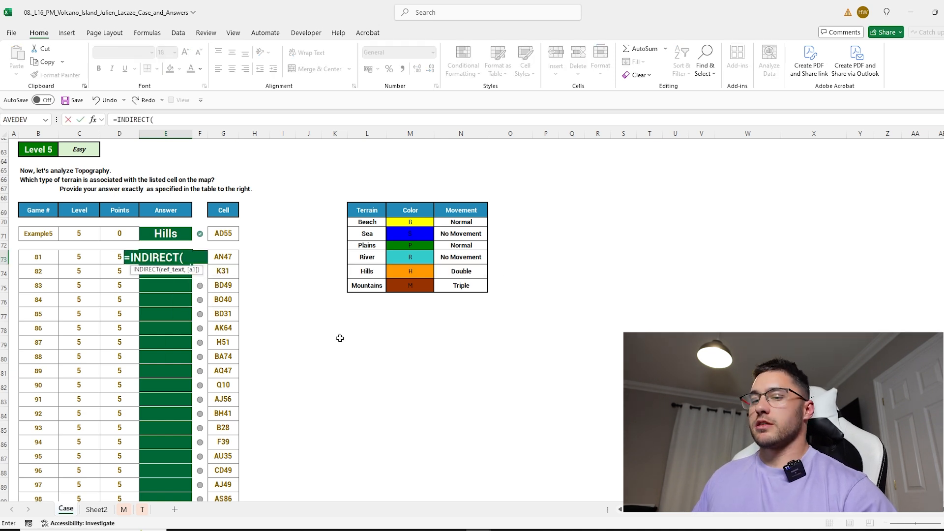
pyautogui.write('"T!')
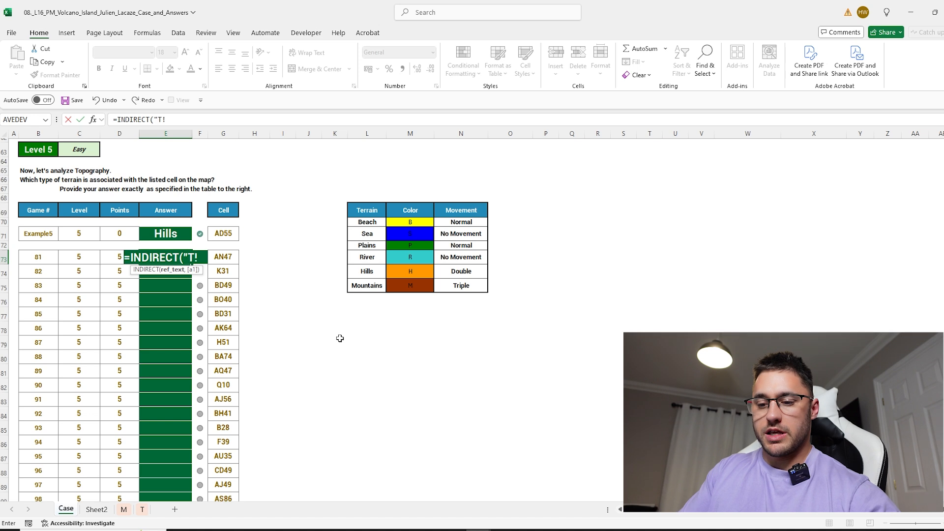
pyautogui.write('"&')
pyautogui.click(223, 257)
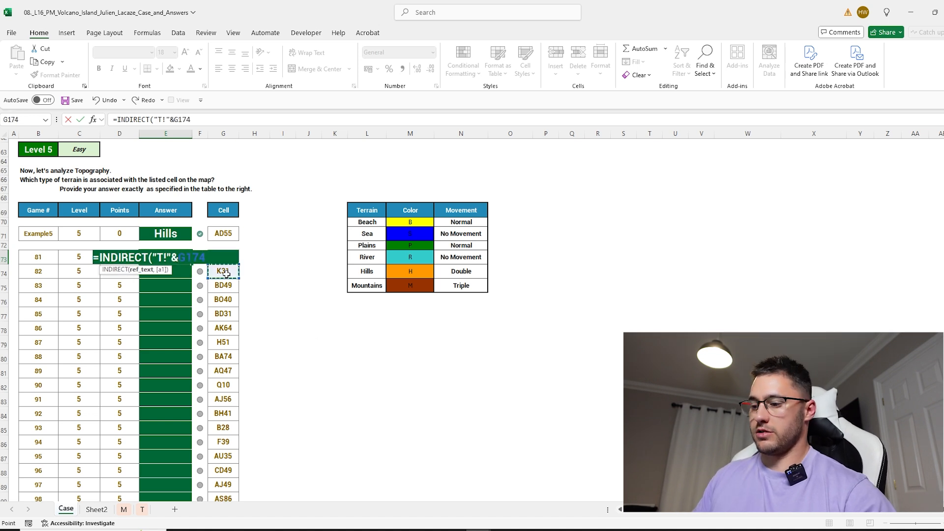
pyautogui.press('Return')
pyautogui.click(186, 255)
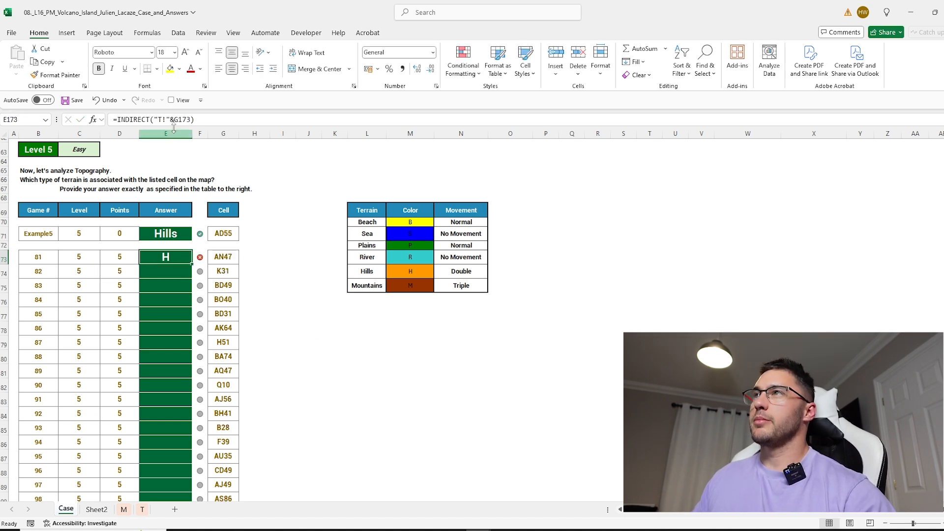
# Wrap the E173 INDIRECT in XLOOKUP with lookup array $M$170:$M$175 and return array $L$170:$L$175, and fill it down all Level 5 answers.
pyautogui.click(120, 119)
pyautogui.write('XLOOKUP(')
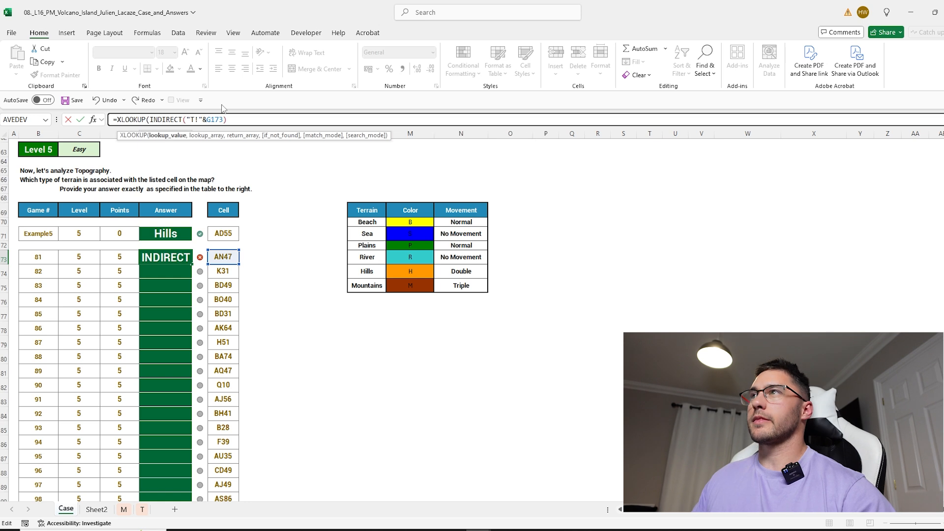
pyautogui.write(',')
pyautogui.moveTo(410, 222); pyautogui.dragTo(406, 281)
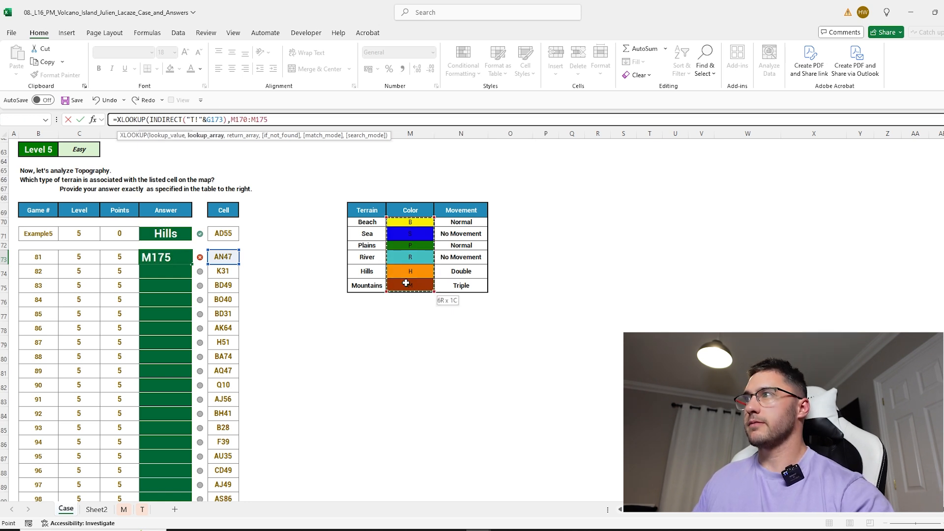
pyautogui.press('F4')
pyautogui.write(',')
pyautogui.moveTo(375, 223); pyautogui.dragTo(374, 285)
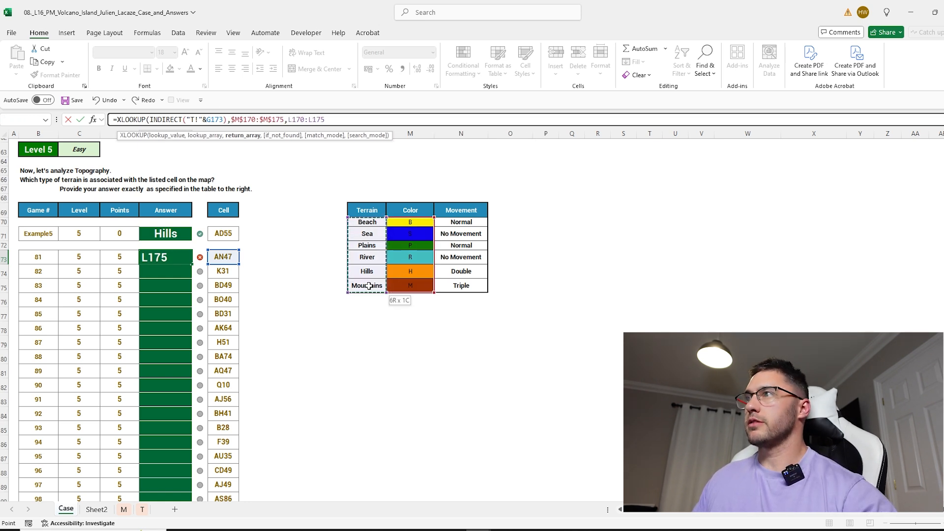
pyautogui.press('F4')
pyautogui.press('Return')
pyautogui.press('Return')
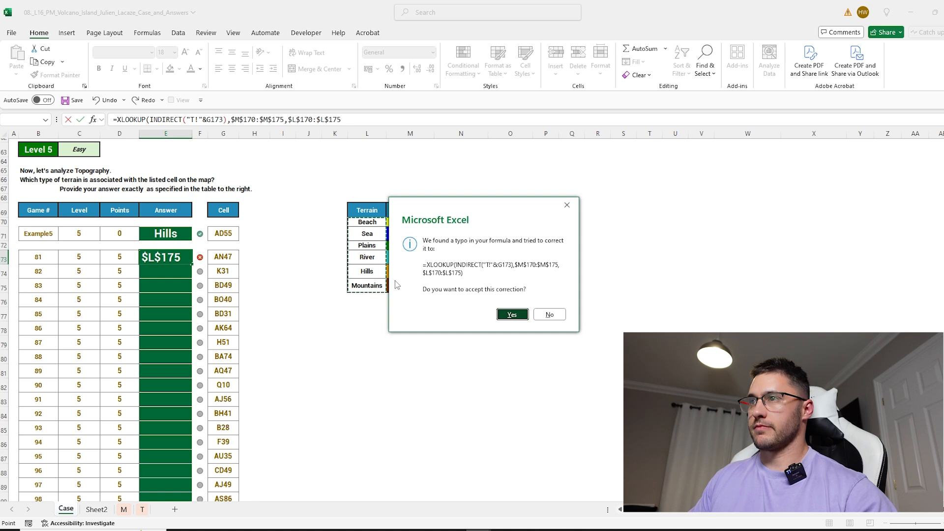
pyautogui.doubleClick(193, 266)
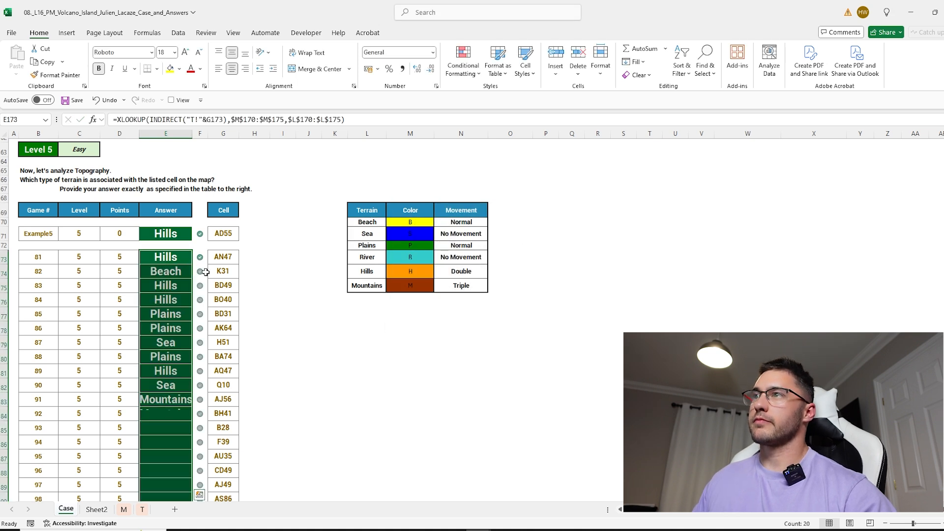
# Read the Level 6 instructions and select the answer cell for game 101.
pyautogui.scroll(-9, 249, 277)
pyautogui.scroll(-1, 181, 283)
pyautogui.click(163, 295)
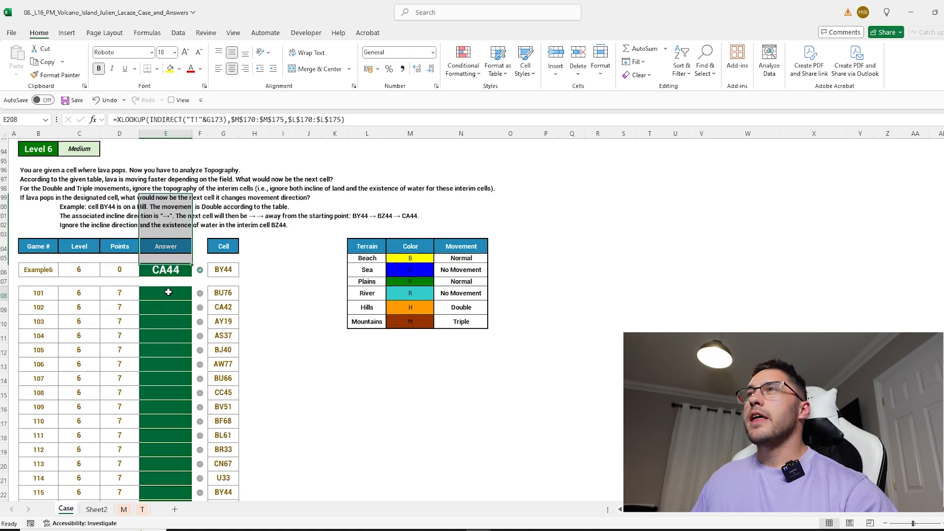
pyautogui.click(39, 170)
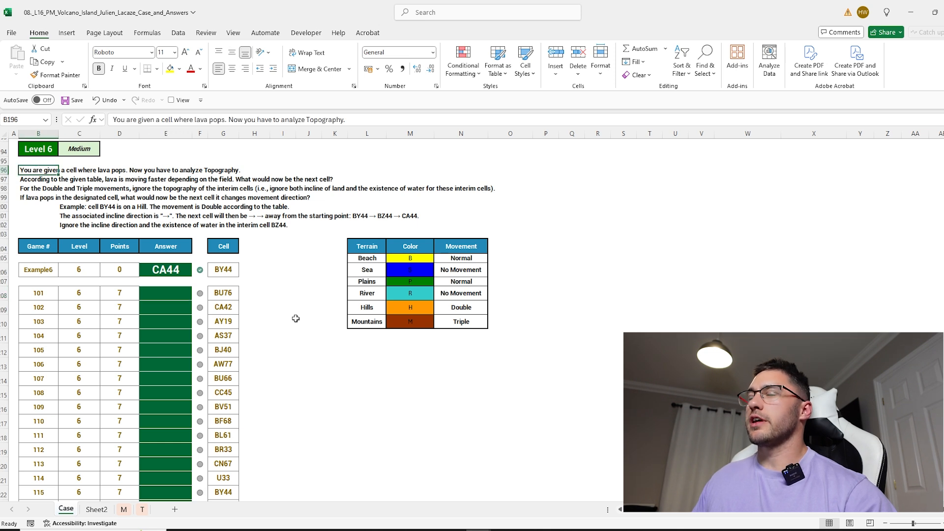
pyautogui.click(164, 293)
# Try to reuse the Level 4 REDUCE formula from I156 in H208, with G208 as its starting cell.
pyautogui.scroll(15, 315, 260)
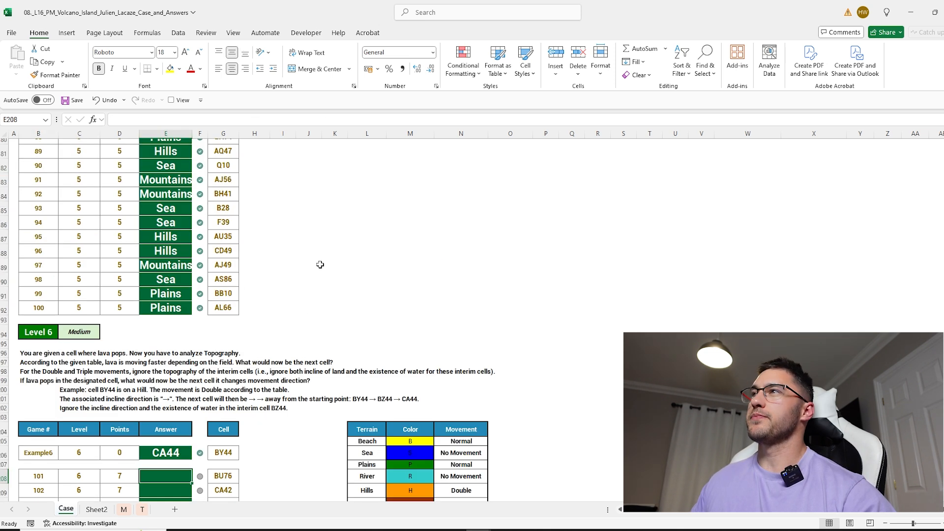
pyautogui.click(285, 234)
pyautogui.hotkey('ctrl', 'c')
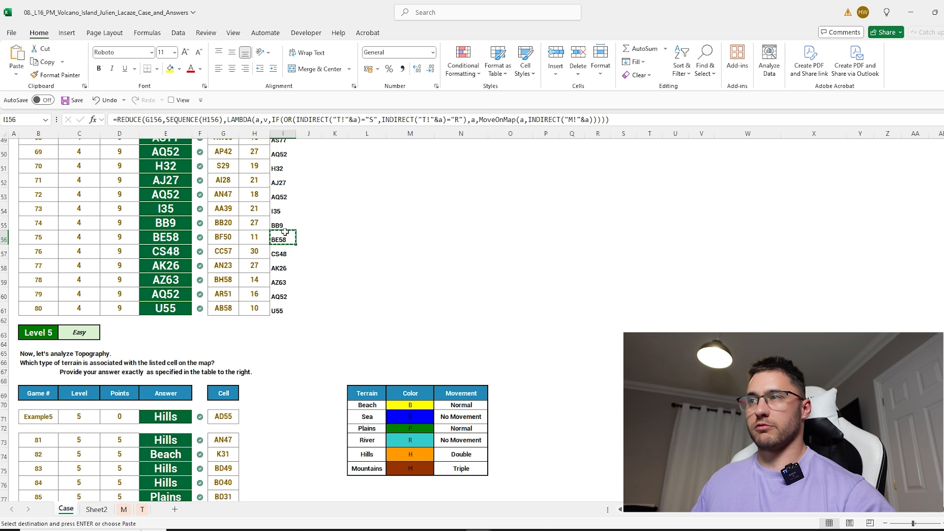
pyautogui.scroll(-14, 317, 347)
pyautogui.click(252, 328)
pyautogui.hotkey('ctrl', 'v')
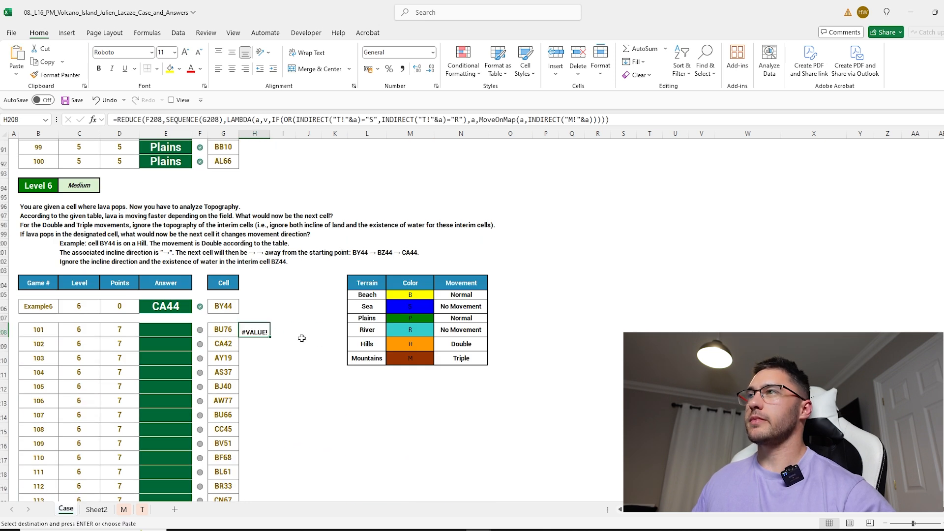
pyautogui.doubleClick(259, 332)
pyautogui.moveTo(204, 320); pyautogui.dragTo(217, 327)
pyautogui.moveTo(219, 120); pyautogui.dragTo(207, 121)
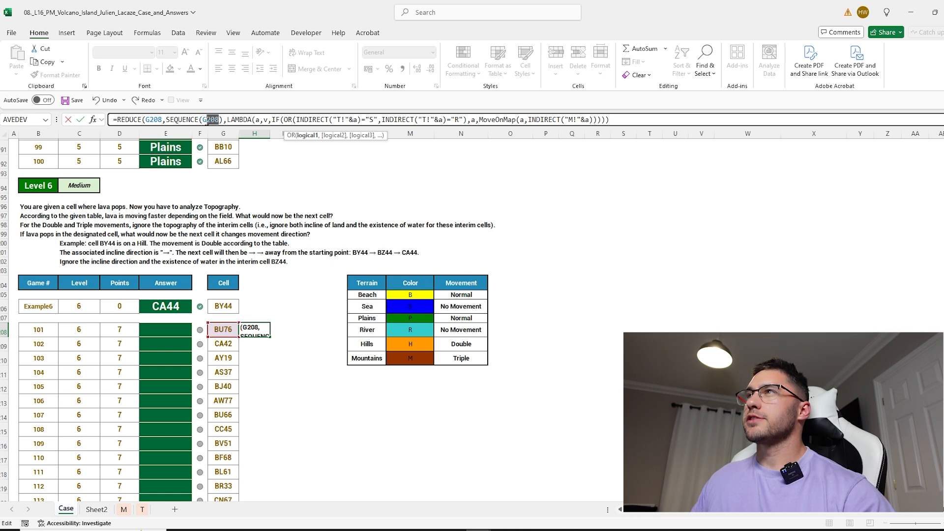
pyautogui.doubleClick(204, 121)
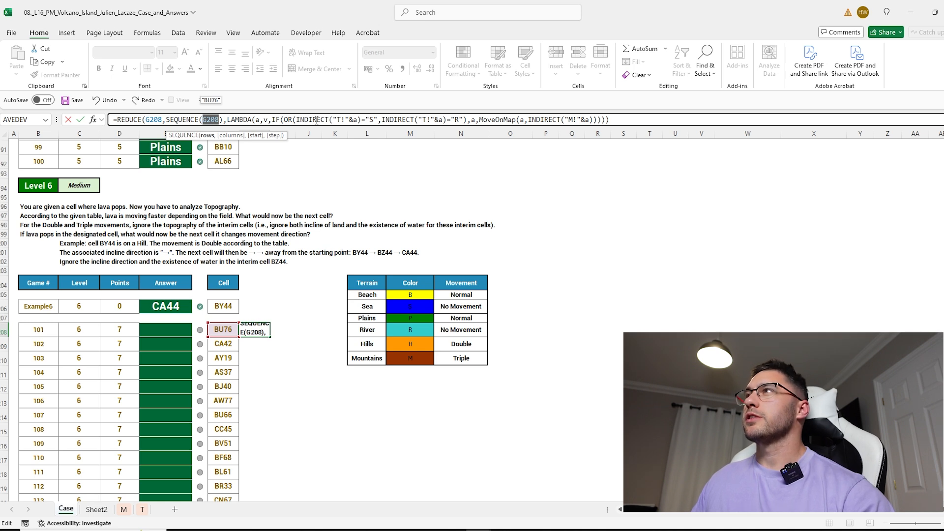
pyautogui.hotkey('ctrl', 'Return')
# Begin a MoveOnMap formula in H208 with G208 as the cell and INDIRECT("M!"&G208) as the arrow.
pyautogui.write('=MoveOnMap(')
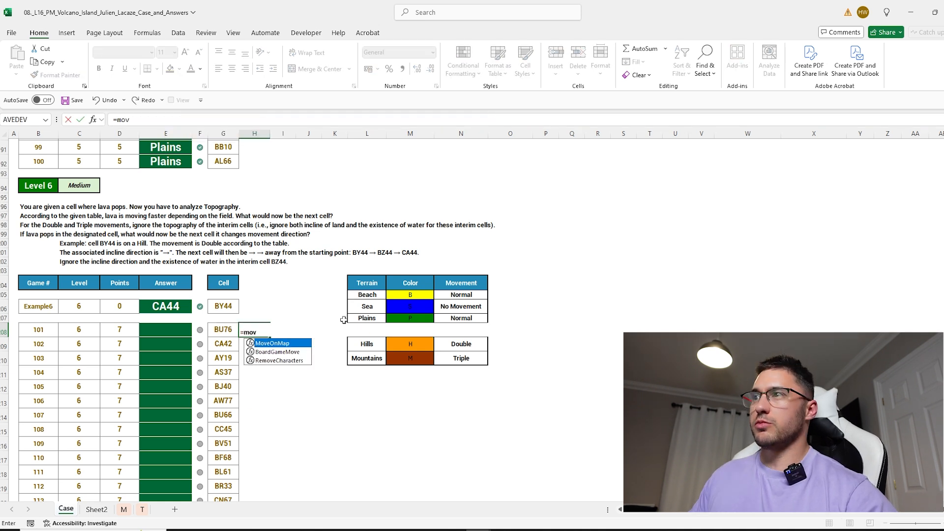
pyautogui.click(225, 330)
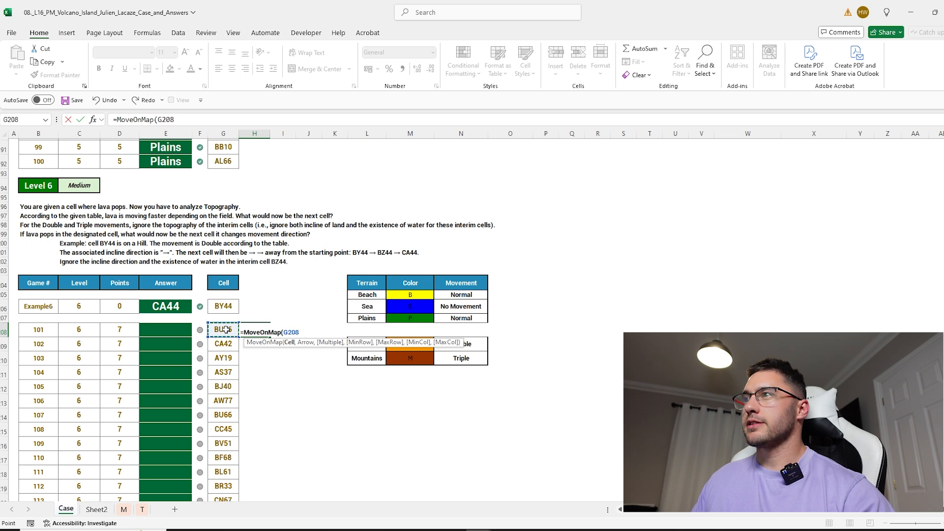
pyautogui.write(',indi')
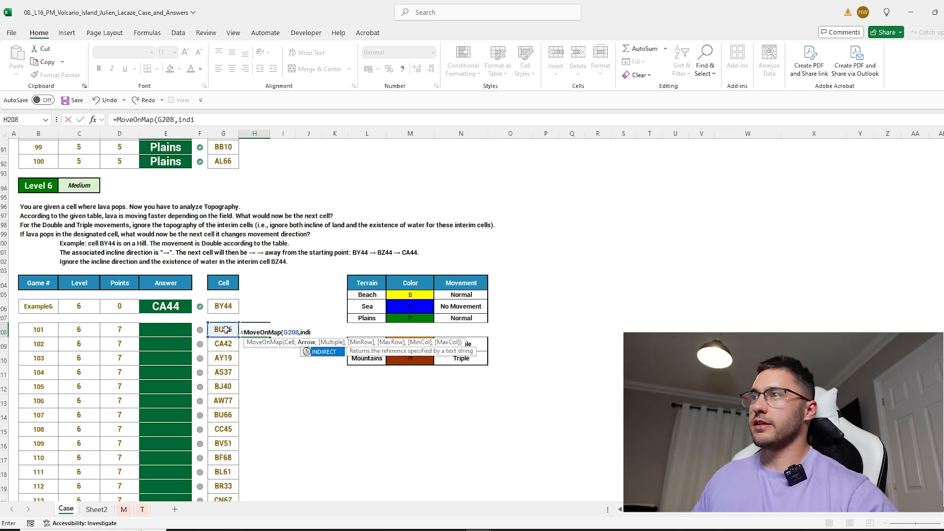
pyautogui.press('Tab')
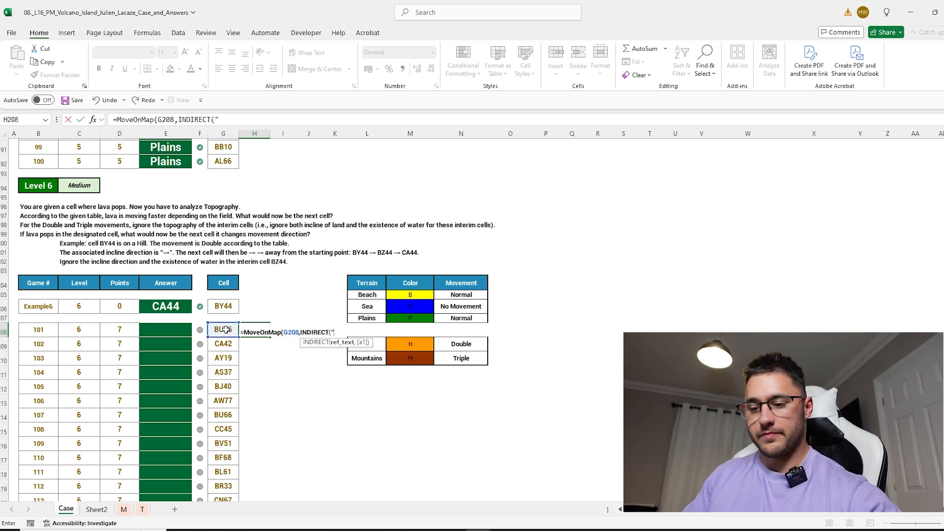
pyautogui.write('"M!"&')
pyautogui.click(226, 330)
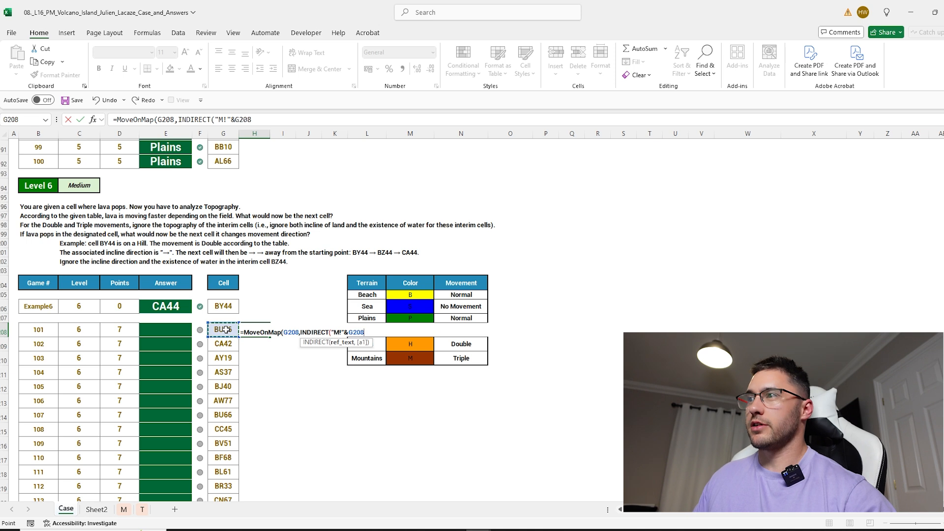
pyautogui.write('),')
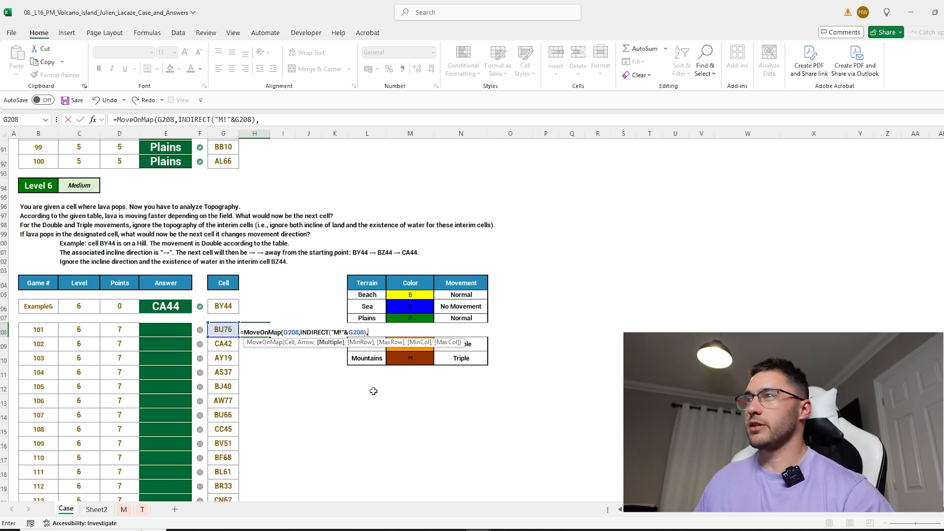
# Complete the H208 formula with XLOOKUP(INDIRECT("T!"&G208),$M$205:$M$210,$O$205:$O$210) as the Multiple argument.
pyautogui.write('indi')
pyautogui.press('Tab')
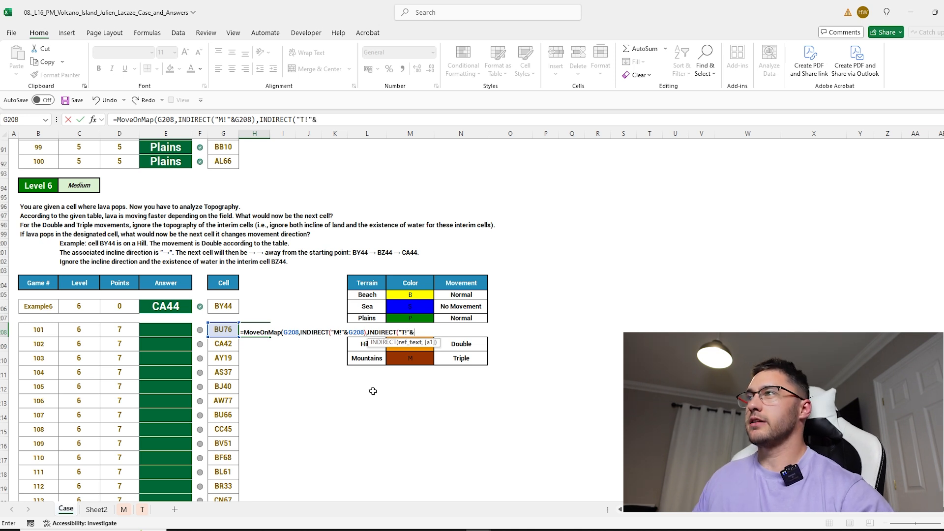
pyautogui.click(221, 330)
pyautogui.write(')')
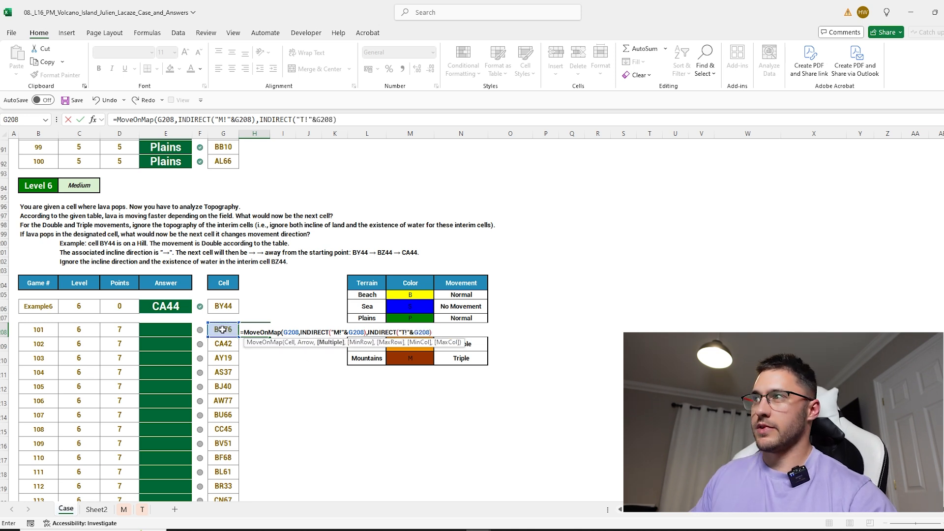
pyautogui.click(261, 120)
pyautogui.write('XLOOKUP(')
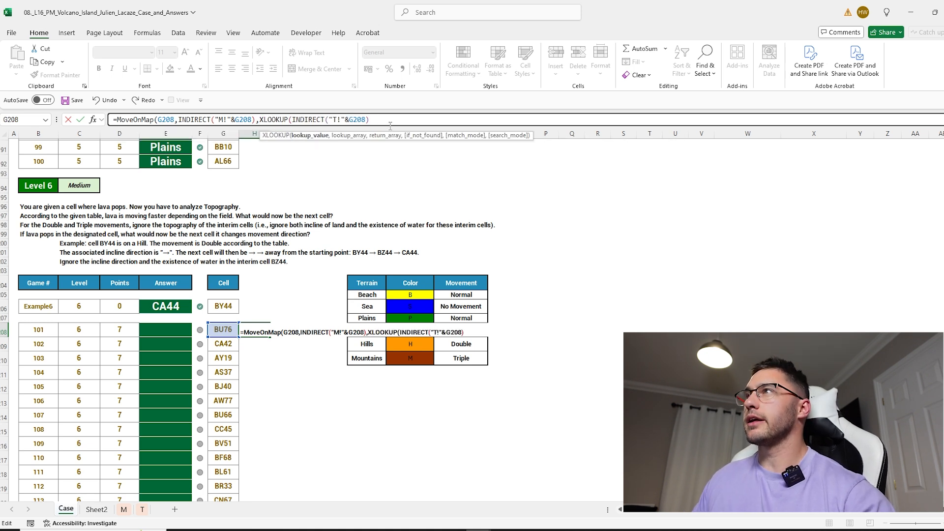
pyautogui.write(',')
pyautogui.moveTo(405, 360); pyautogui.dragTo(411, 294)
pyautogui.press('F4')
pyautogui.write(',')
pyautogui.moveTo(496, 360); pyautogui.dragTo(496, 299)
pyautogui.press('F4')
pyautogui.write(')')
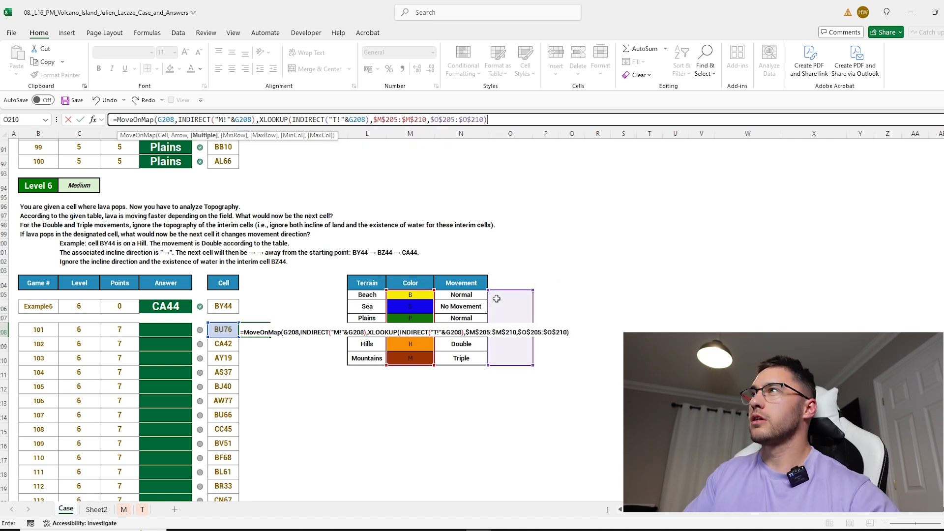
pyautogui.press('Return')
# Enter the movement multipliers 1, 0, 1, 0, 2 and 3 in O205:O210 beside the Level 6 terrain table.
pyautogui.click(496, 300)
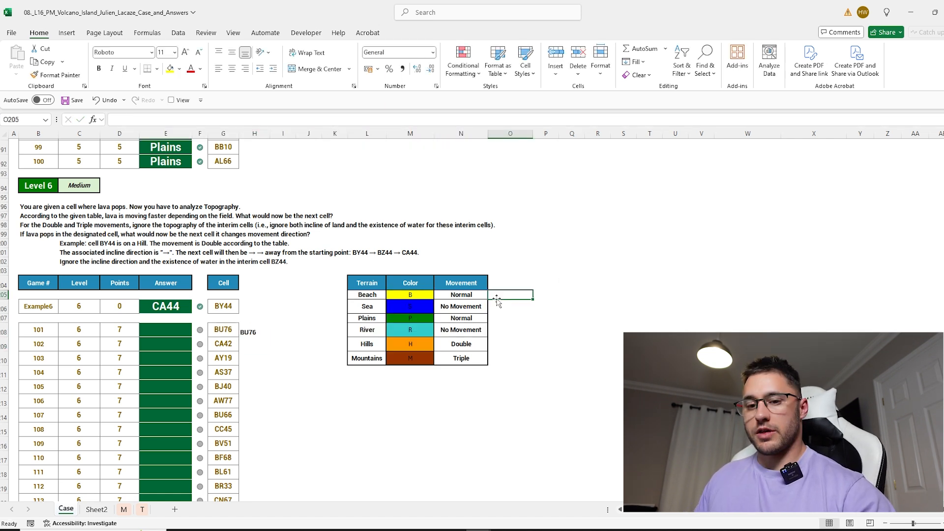
pyautogui.write('0')
pyautogui.press('Return')
pyautogui.write('1')
pyautogui.press('Return')
pyautogui.write('0')
pyautogui.press('Return')
pyautogui.write('2')
pyautogui.press('Return')
pyautogui.write('3')
pyautogui.press('Return')
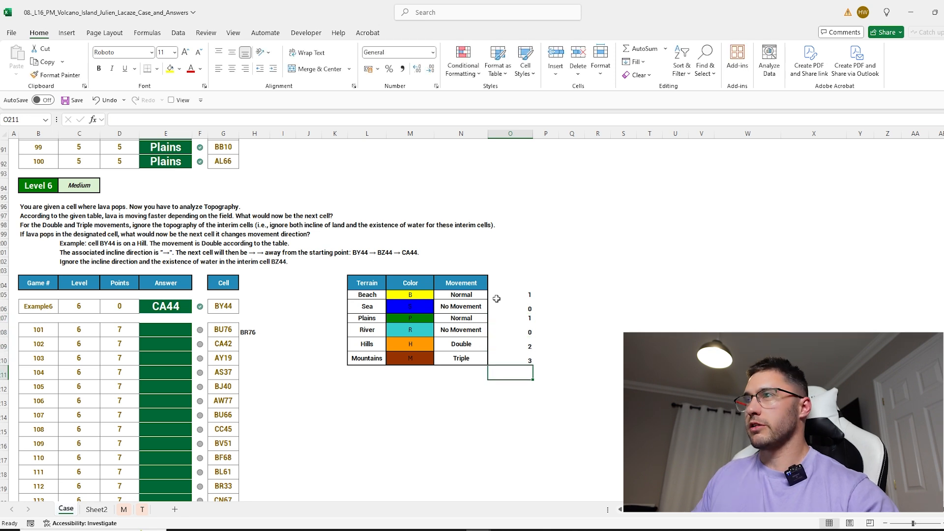
# Check the H208 MoveOnMap formula's inputs and fill it down for games 101 to 120.
pyautogui.click(251, 332)
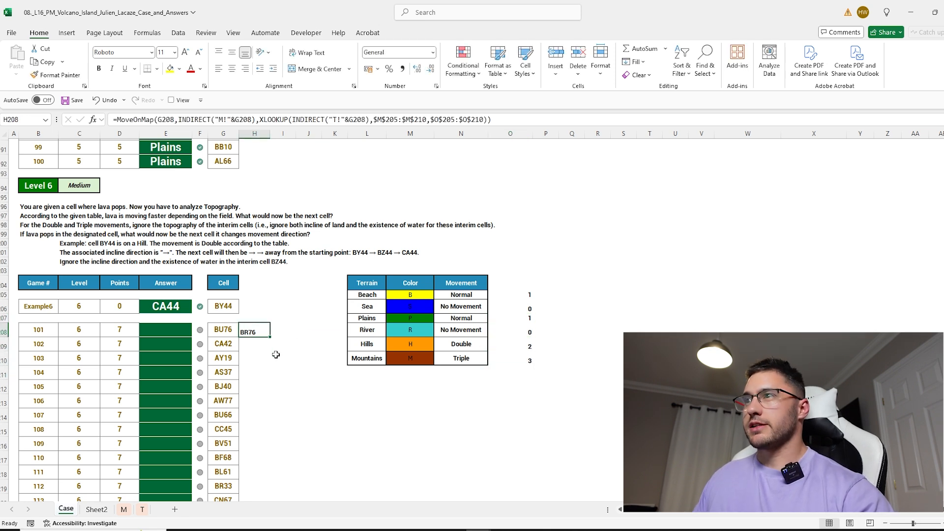
pyautogui.press('F2')
pyautogui.press('Escape')
pyautogui.click(412, 357)
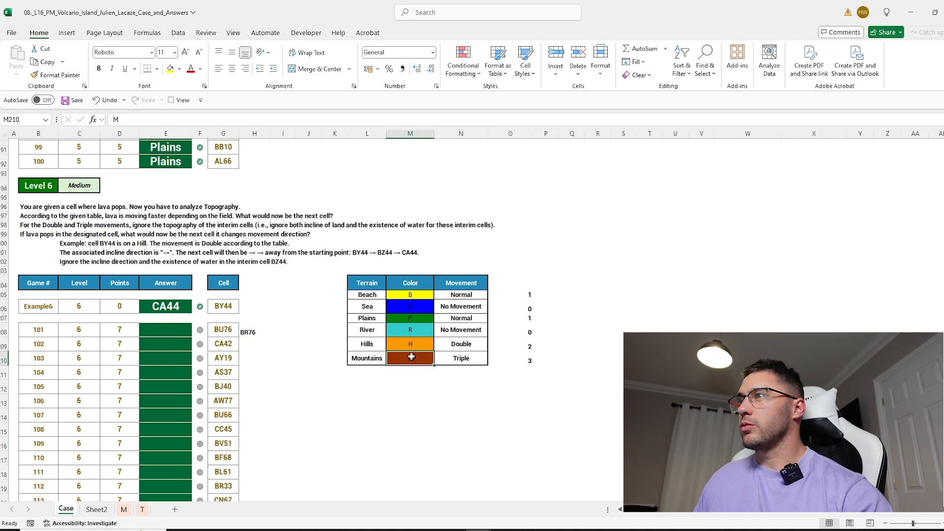
pyautogui.click(249, 331)
pyautogui.click(225, 329)
pyautogui.click(251, 332)
pyautogui.doubleClick(269, 337)
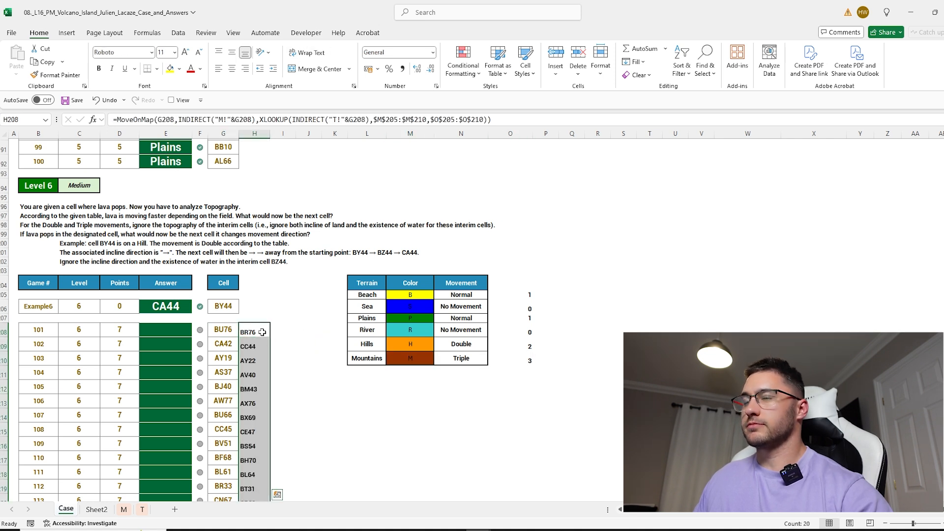
# Copy the Level 6 results in column H and paste them as values into the answer cells starting at E208.
pyautogui.hotkey('ctrl', 'c')
pyautogui.click(166, 329)
pyautogui.hotkey('ctrl', 'shift', 'v')
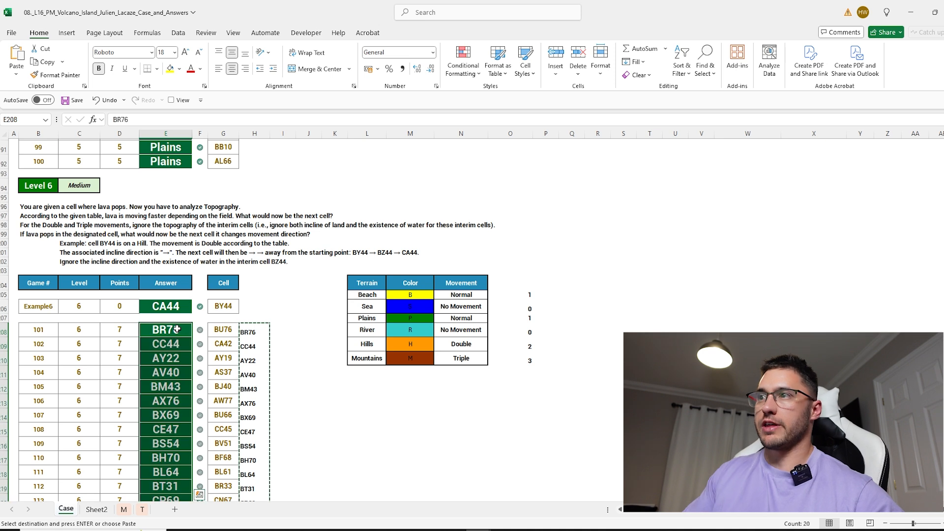
# Review the Level 7 instructions and enter example7 in K244 as the game to look up.
pyautogui.scroll(-3, 280, 320)
pyautogui.scroll(-7, 280, 320)
pyautogui.click(225, 351)
pyautogui.scroll(2, 237, 308)
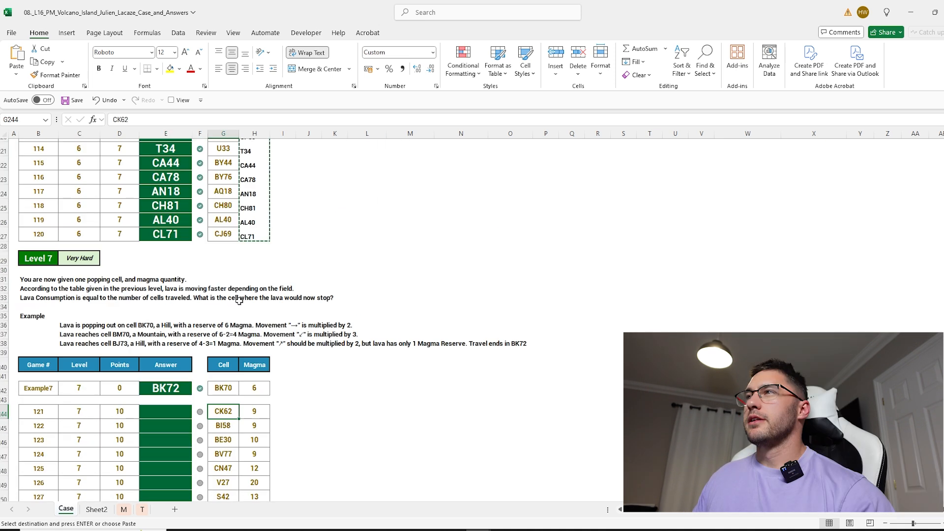
pyautogui.scroll(-3, 295, 295)
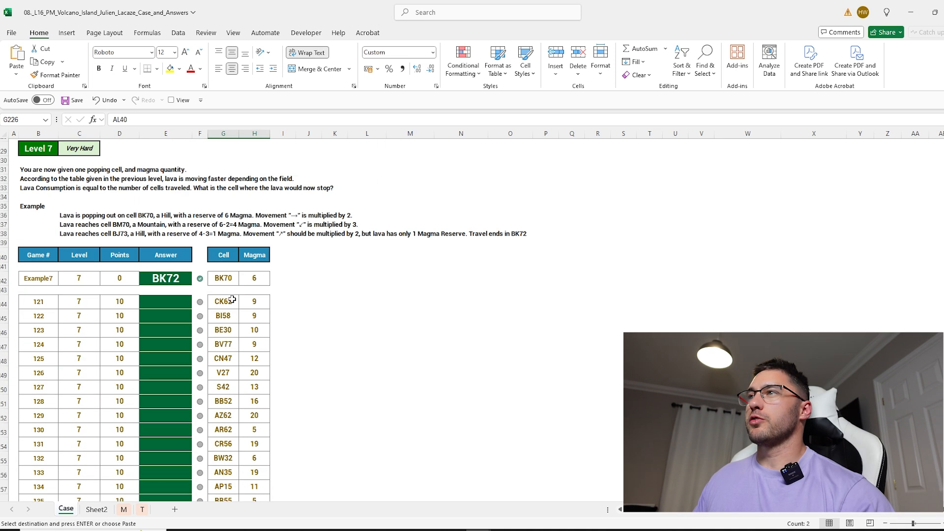
pyautogui.click(345, 301)
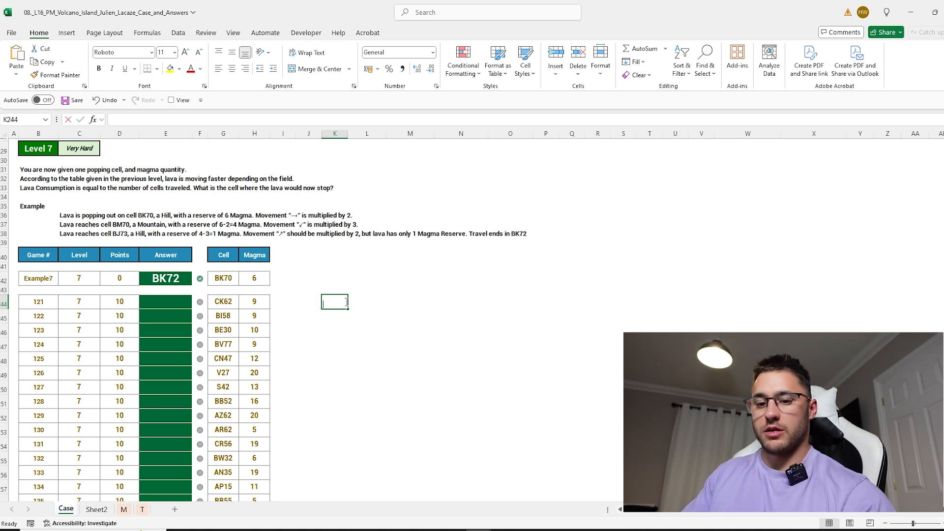
pyautogui.write('example7')
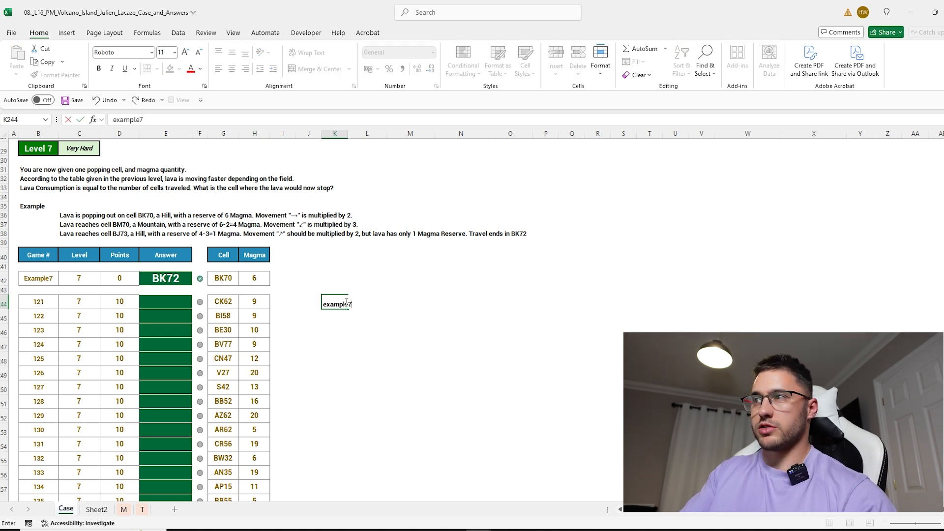
pyautogui.press('Tab')
# Enter =XLOOKUP(K244,B242:B263,G242:H263) in L244 to return the chosen game's cell and magma.
pyautogui.write('=XLOOKUP(')
pyautogui.click(345, 302)
pyautogui.write(',')
pyautogui.moveTo(36, 275); pyautogui.dragTo(38, 492)
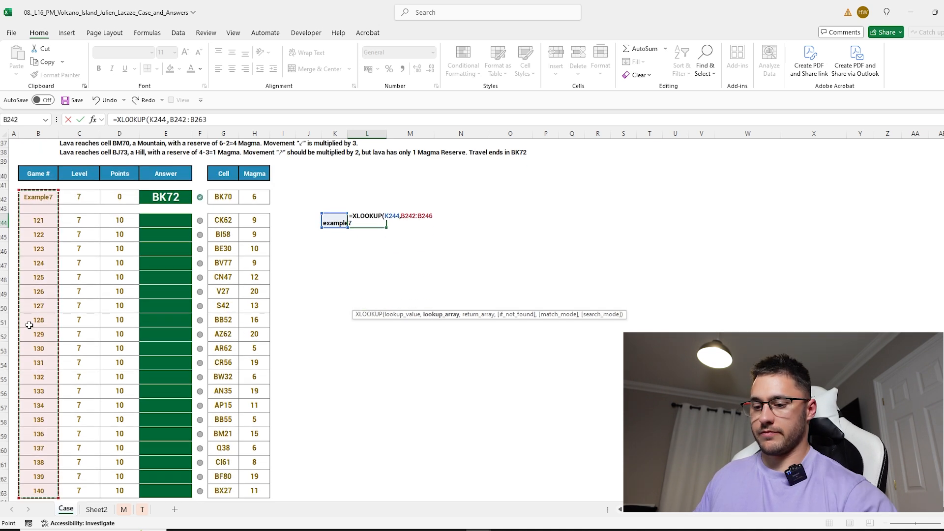
pyautogui.write(',')
pyautogui.moveTo(223, 196); pyautogui.dragTo(254, 491)
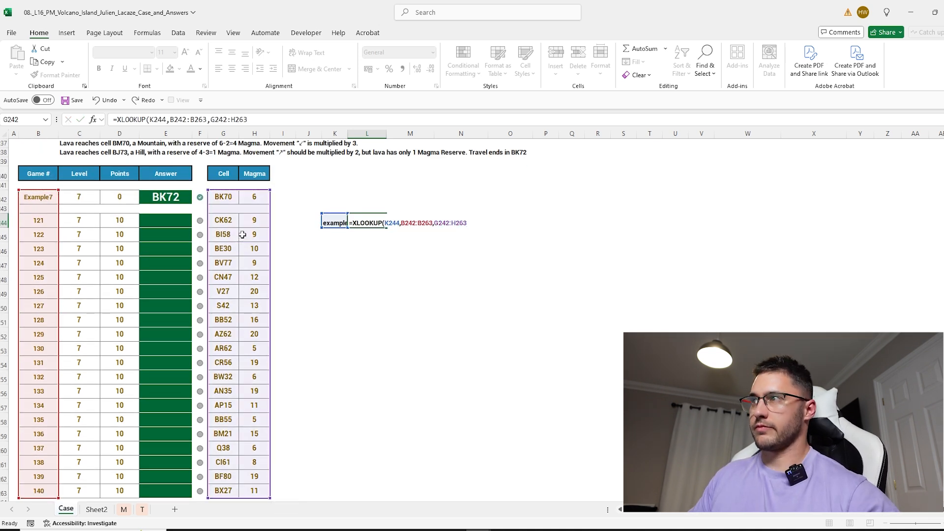
pyautogui.press('Return')
# Reference the starting cell in K246 with =L244.
pyautogui.click(334, 254)
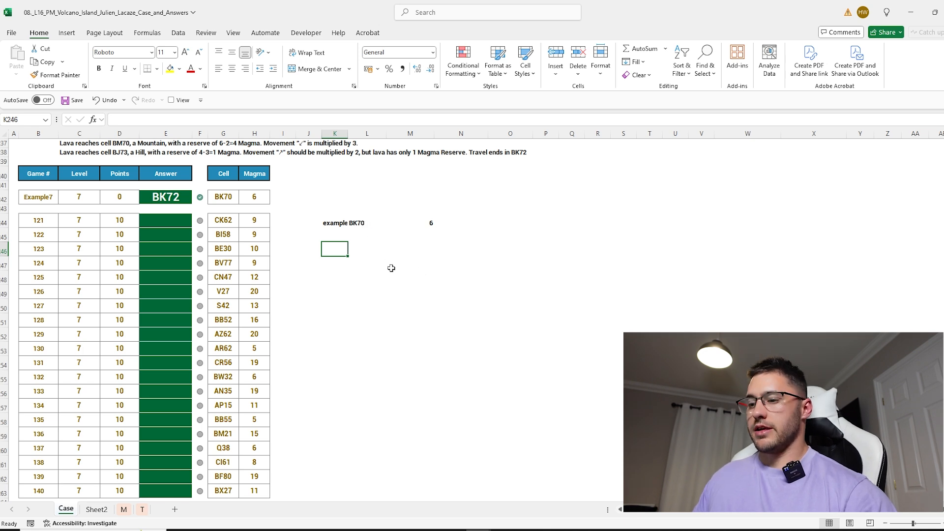
pyautogui.write('=')
pyautogui.click(364, 222)
pyautogui.press('Return')
# Enter =INDIRECT("M!"&K246) in L246 to return the arrow at the starting cell.
pyautogui.click(358, 251)
pyautogui.write('=indi')
pyautogui.press('Tab')
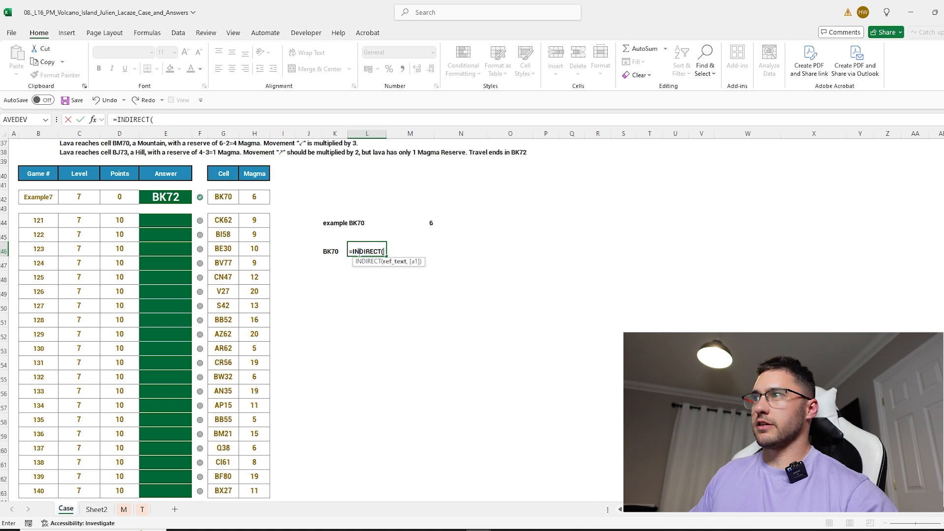
pyautogui.write('"M!"&')
pyautogui.press('Left')
pyautogui.press('Return')
# Enter an INDIRECT formula in M246 that returns the terrain code from the T sheet for the cell in K246.
pyautogui.click(403, 250)
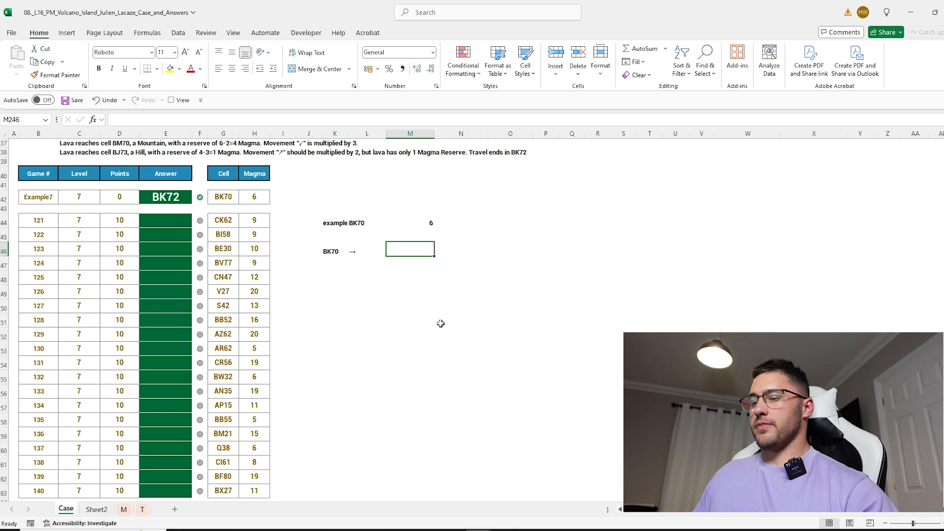
pyautogui.write('=ind')
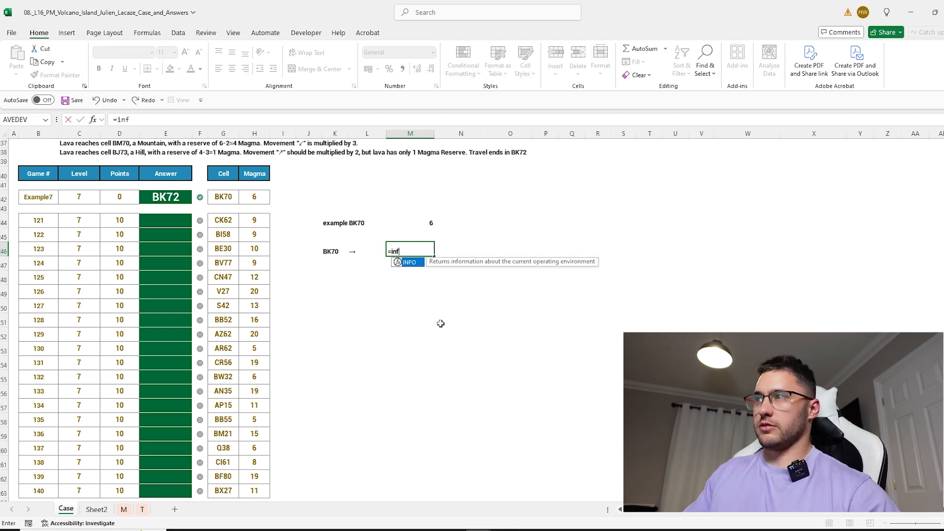
pyautogui.press('Down')
pyautogui.press('Tab')
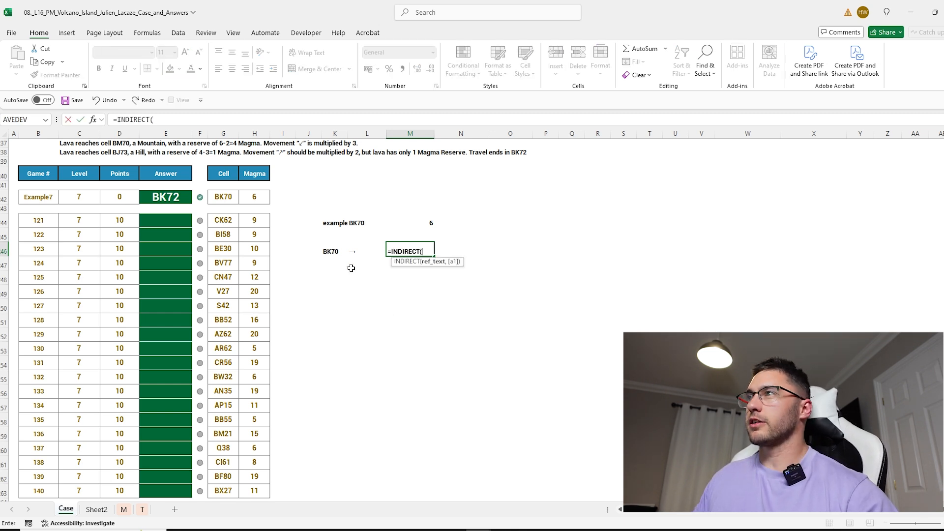
pyautogui.click(329, 250)
pyautogui.press('Return')
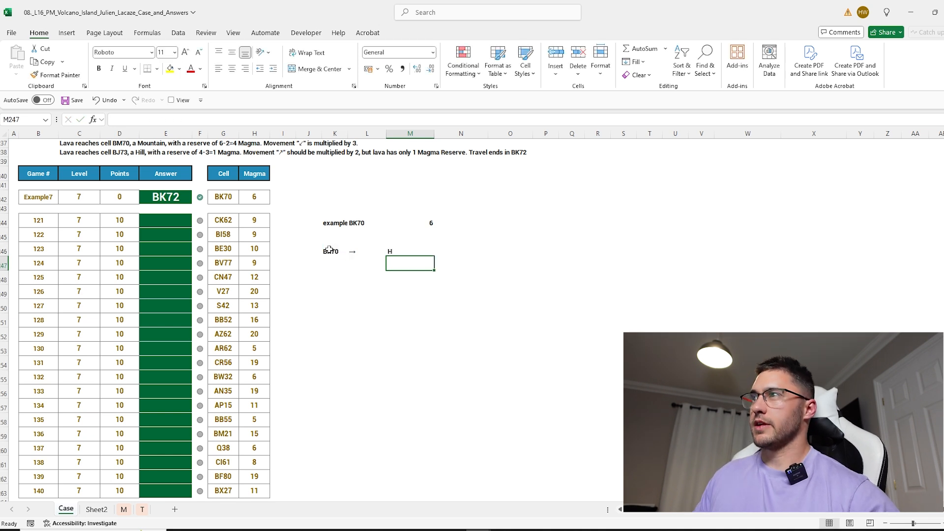
# Wrap the M246 formula in an XLOOKUP that matches the terrain code in $M$204:$M$210 and returns the movement number from $O$204:$O$210.
pyautogui.click(416, 247)
pyautogui.click(120, 120)
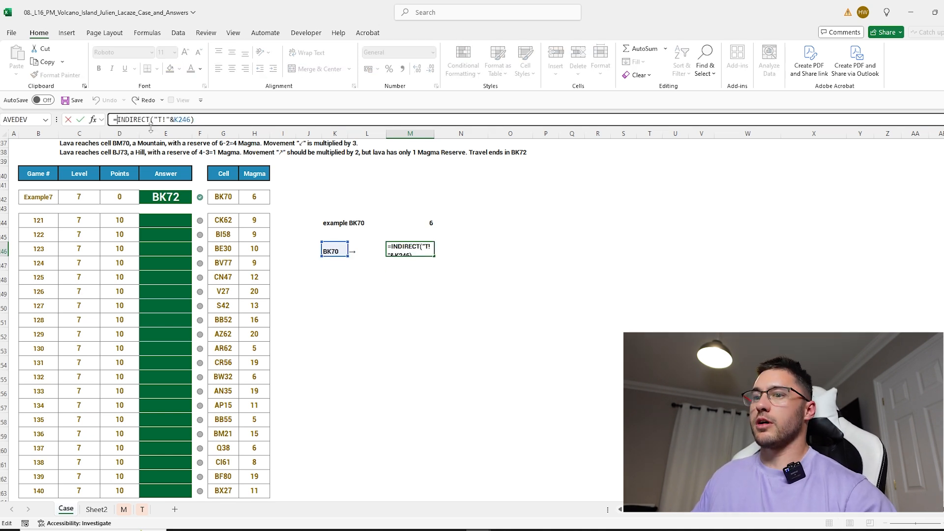
pyautogui.write('XLOOKUP(')
pyautogui.press('End')
pyautogui.write(',')
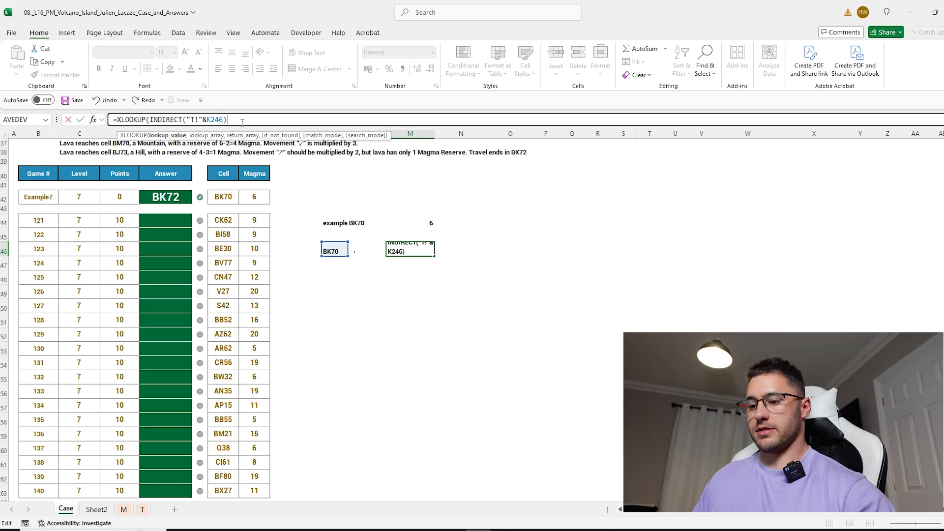
pyautogui.scroll(13, 352, 233)
pyautogui.moveTo(408, 209); pyautogui.dragTo(410, 278)
pyautogui.press('F4')
pyautogui.write(',')
pyautogui.scroll(12, 509, 197)
pyautogui.moveTo(511, 229); pyautogui.dragTo(522, 301)
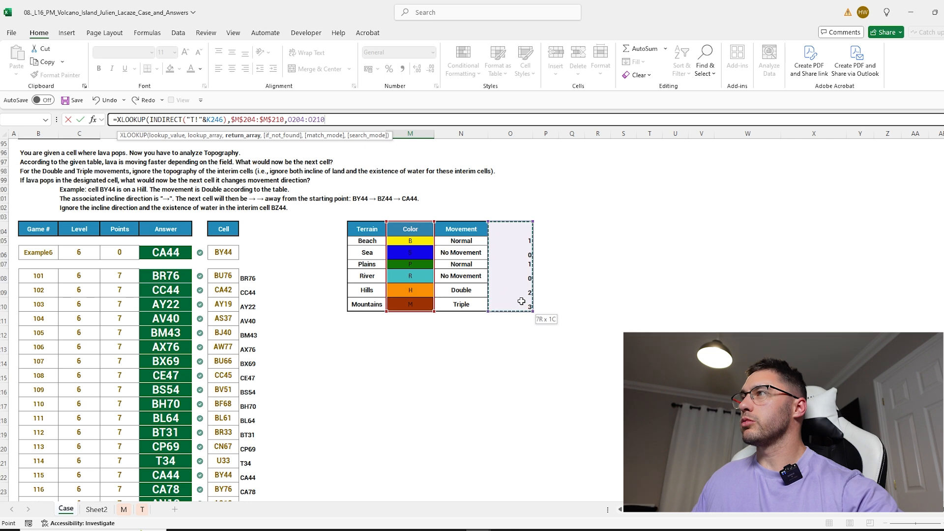
pyautogui.press('Return')
pyautogui.press('Return')
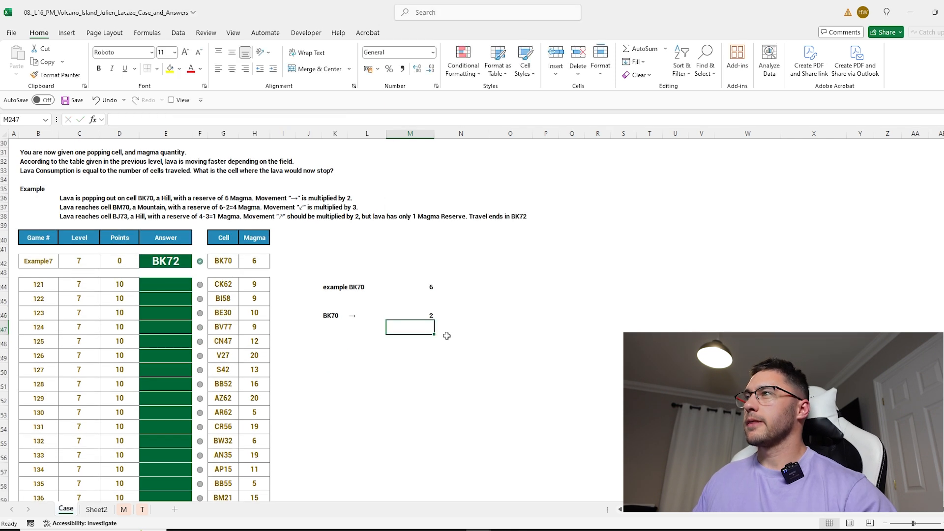
# Enter =MoveOnMap(K246,L246,M246) in K247 to calculate the next cell reached by the lava.
pyautogui.click(419, 310)
pyautogui.click(334, 326)
pyautogui.click(337, 315)
pyautogui.click(337, 325)
pyautogui.write('=mov')
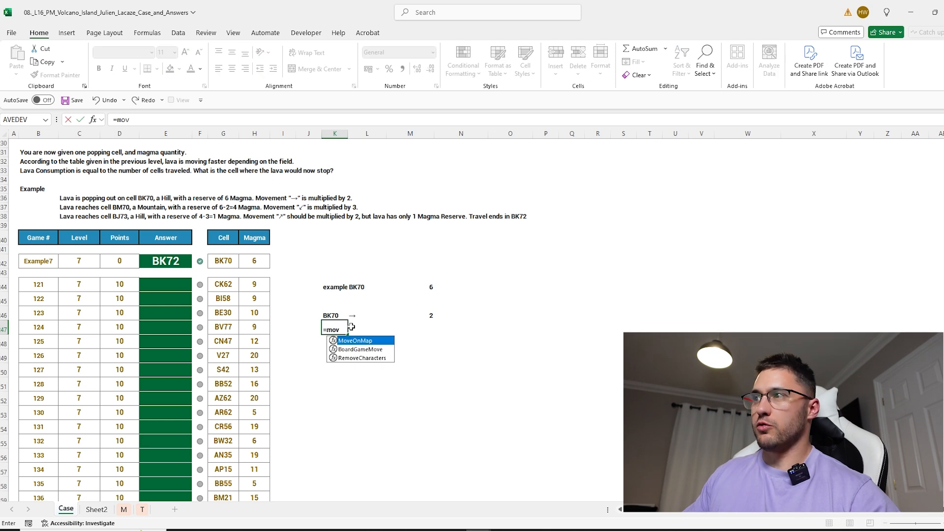
pyautogui.press('Tab')
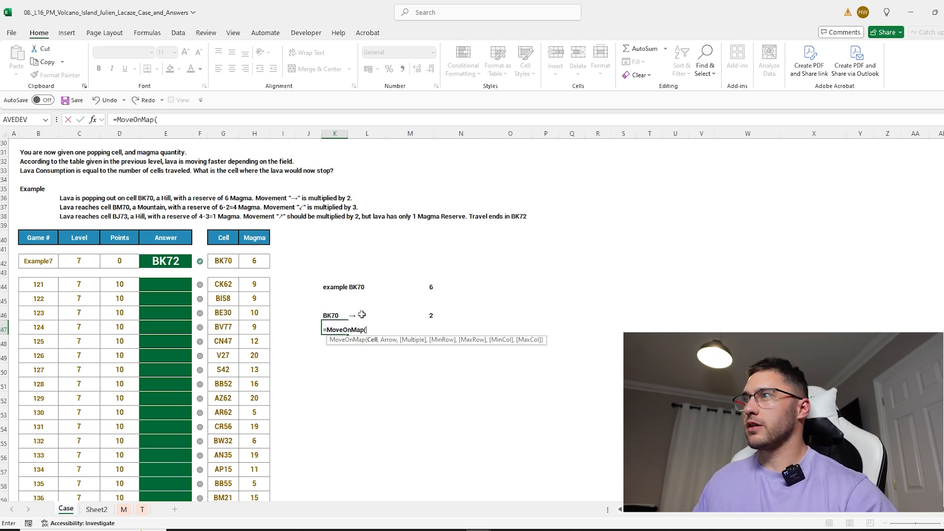
pyautogui.click(334, 315)
pyautogui.write(',')
pyautogui.click(366, 315)
pyautogui.write(',')
pyautogui.click(429, 315)
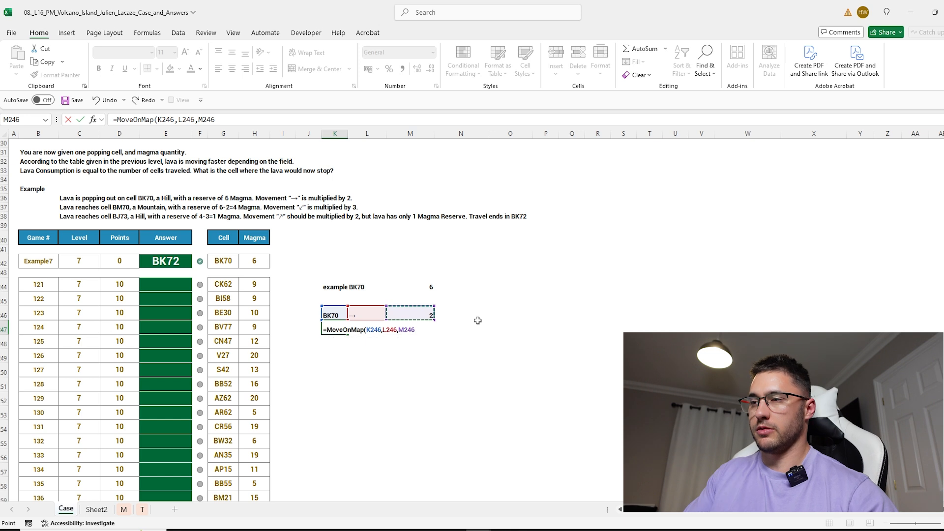
pyautogui.press('Return')
# Fill the next-cell, arrow and movement formulas in columns K to M down to row 267.
pyautogui.moveTo(362, 316); pyautogui.dragTo(432, 375)
pyautogui.click(337, 330)
pyautogui.moveTo(349, 335); pyautogui.dragTo(337, 456)
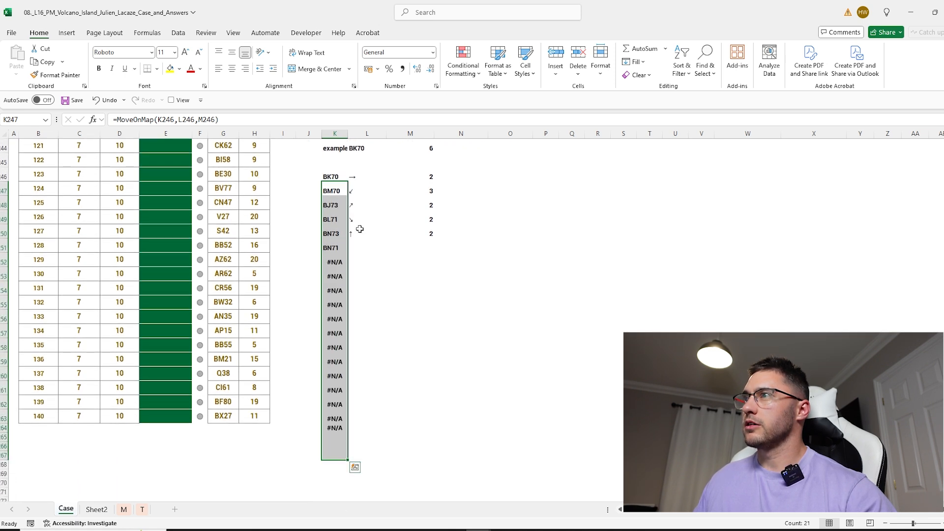
pyautogui.moveTo(366, 233); pyautogui.dragTo(423, 234)
pyautogui.doubleClick(435, 239)
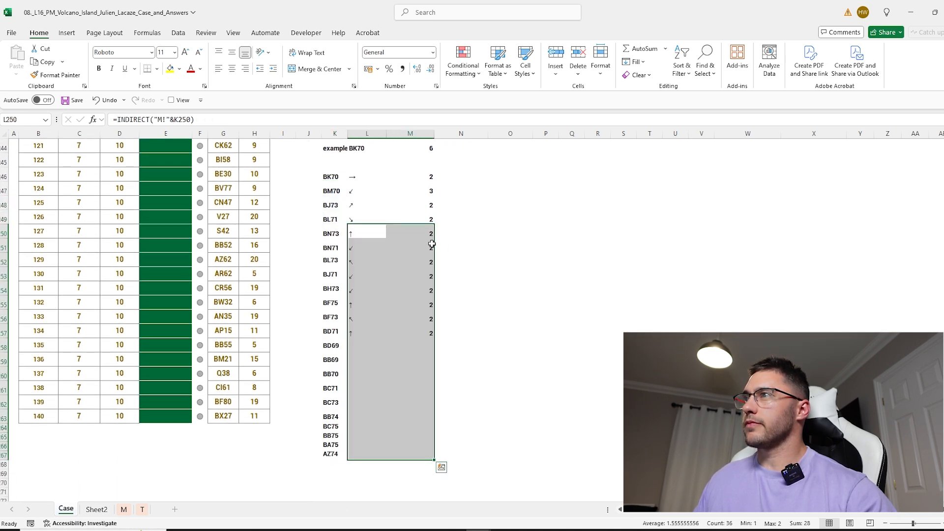
# Extend the formulas of K267:M267 well beyond row 295 to cover many more moves.
pyautogui.scroll(-4, 425, 251)
pyautogui.moveTo(337, 274); pyautogui.dragTo(394, 369)
pyautogui.scroll(10, 459, 285)
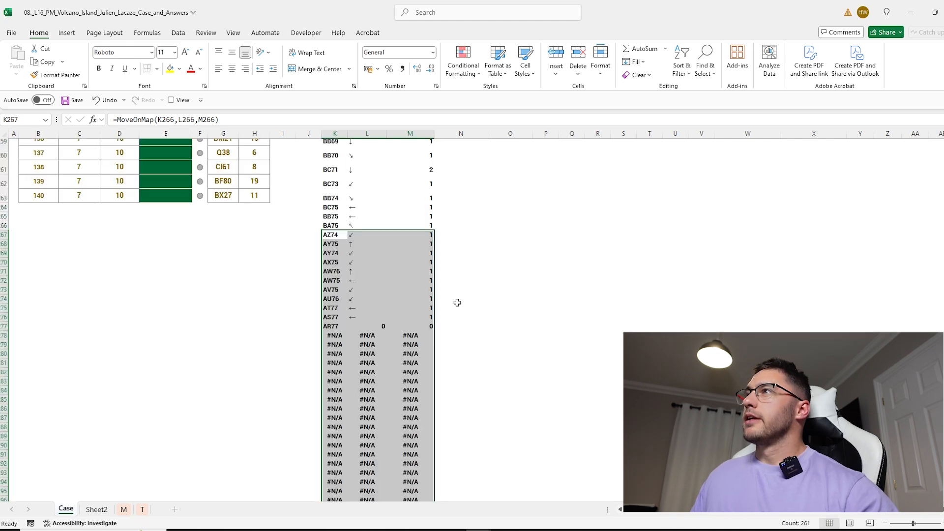
pyautogui.scroll(11, 458, 303)
pyautogui.click(265, 327)
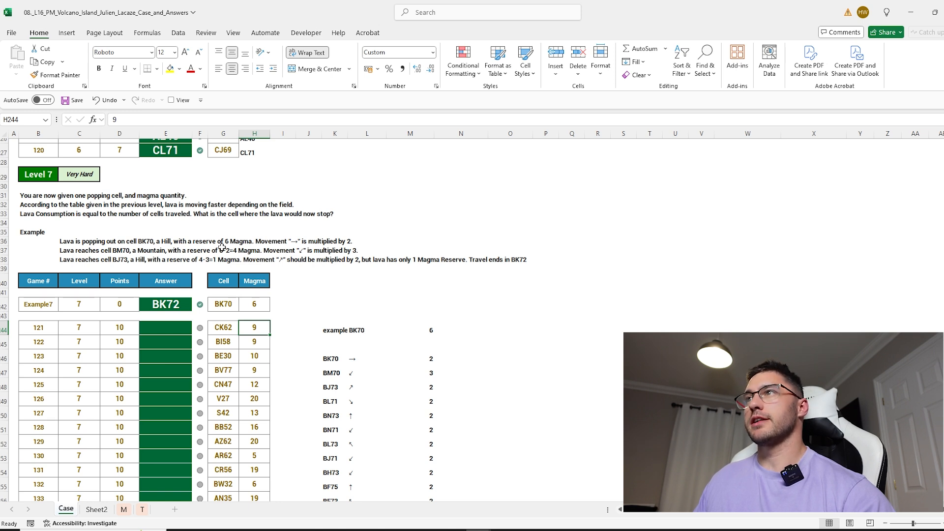
# Enter =M244 in N245 as the starting magma reserve.
pyautogui.click(433, 358)
pyautogui.click(435, 376)
pyautogui.click(452, 358)
pyautogui.click(464, 344)
pyautogui.write('=m244')
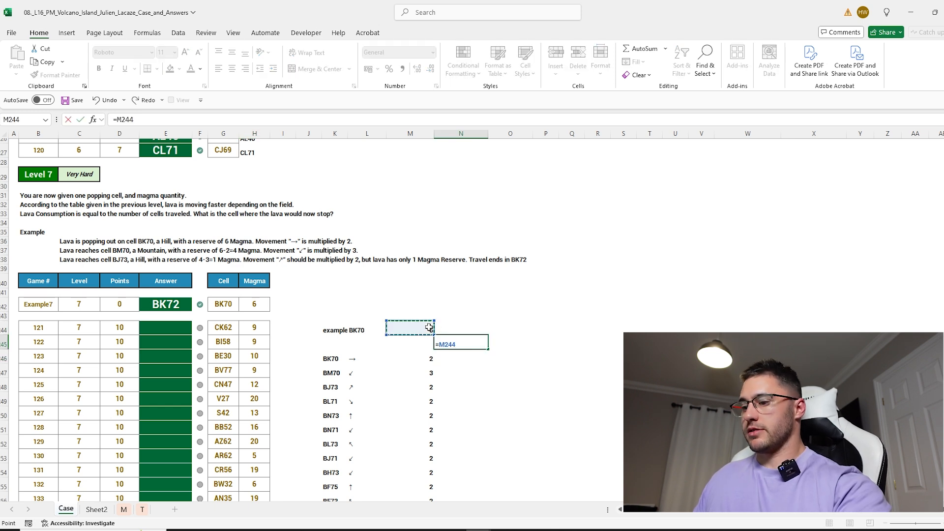
pyautogui.press('Return')
# Enter =N245-M246 in N246 to calculate the remaining magma and fill it down alongside the moves.
pyautogui.click(335, 357)
pyautogui.press('F2')
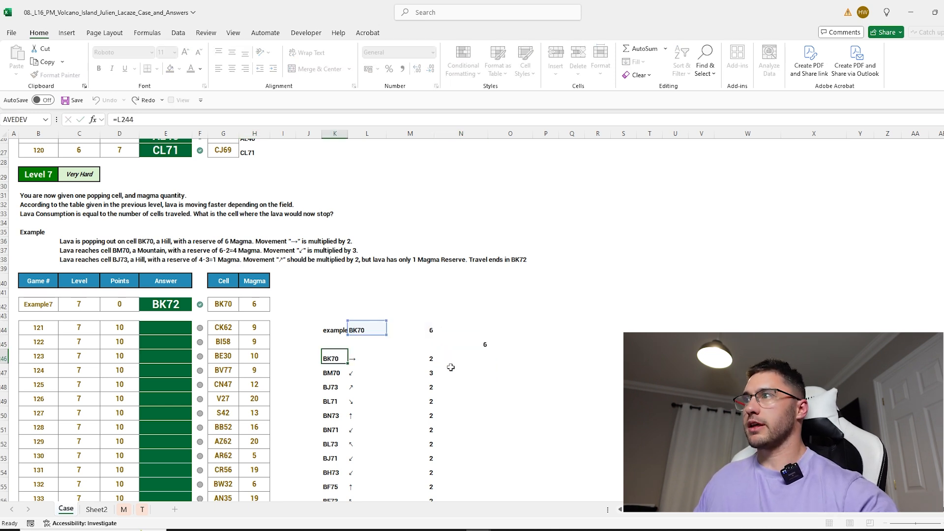
pyautogui.press('Escape')
pyautogui.click(467, 360)
pyautogui.write('=')
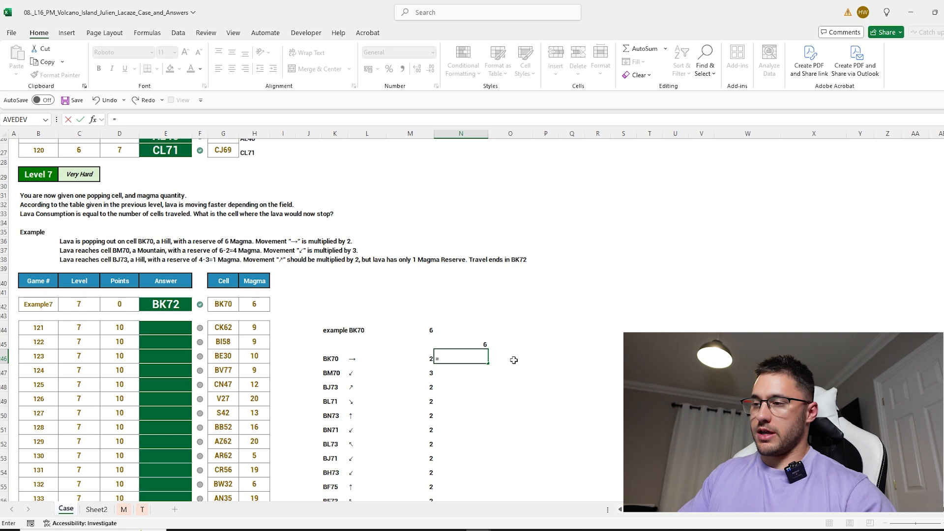
pyautogui.press('Up')
pyautogui.write('-m246')
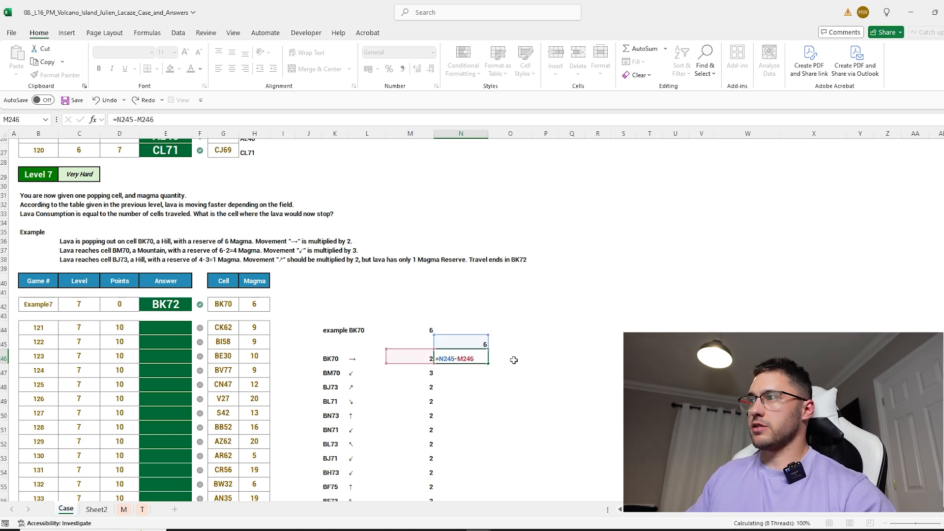
pyautogui.press('Return')
pyautogui.click(480, 360)
pyautogui.doubleClick(488, 364)
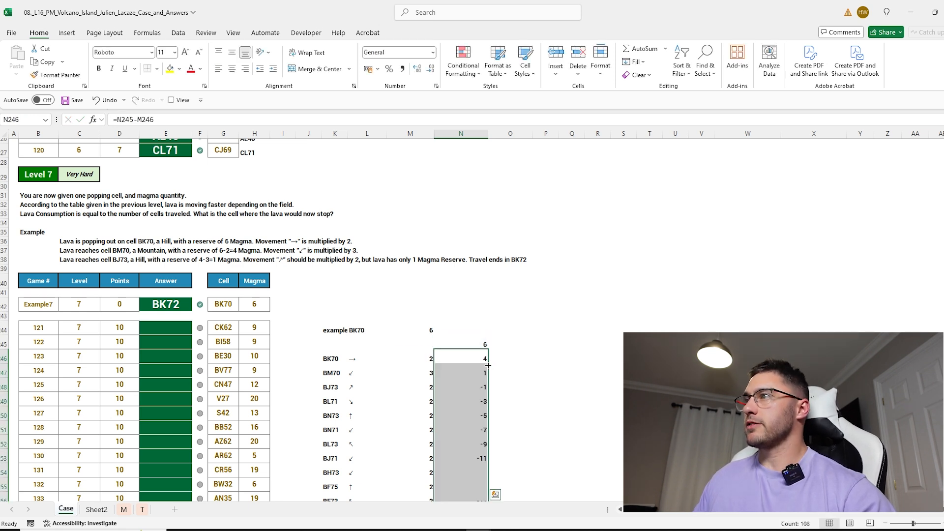
# Wrap the XLOOKUP in M246 in a MIN with N245 so movement is capped at the remaining magma.
pyautogui.click(418, 359)
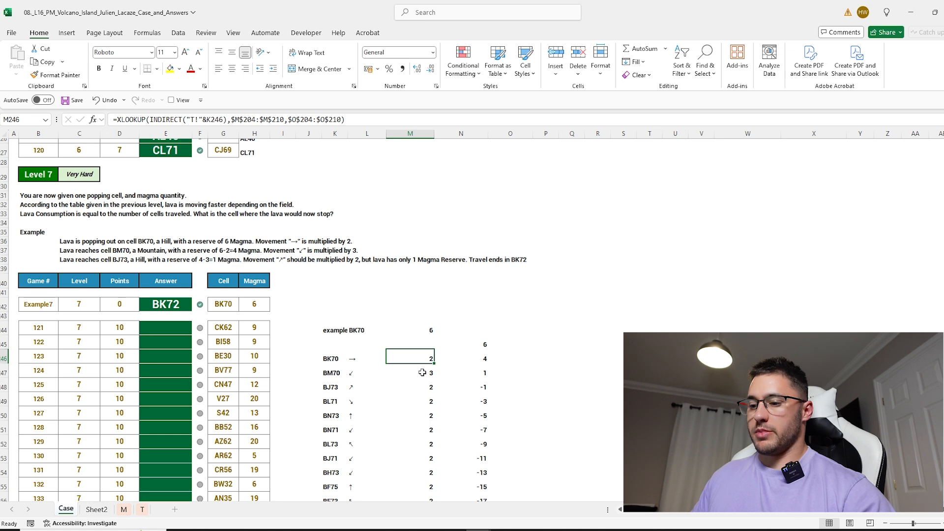
pyautogui.click(118, 119)
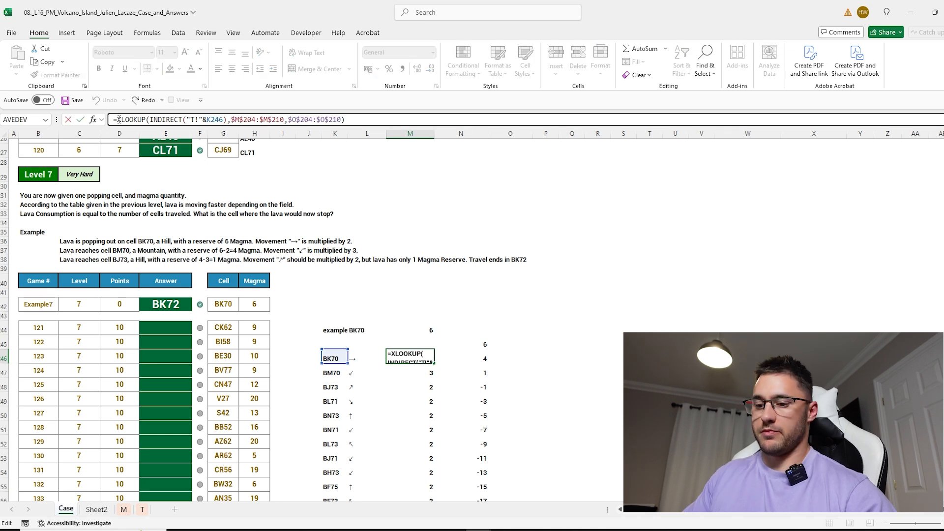
pyautogui.write('oim')
pyautogui.press('BackSpace')
pyautogui.press('BackSpace')
pyautogui.press('BackSpace')
pyautogui.write(',o')
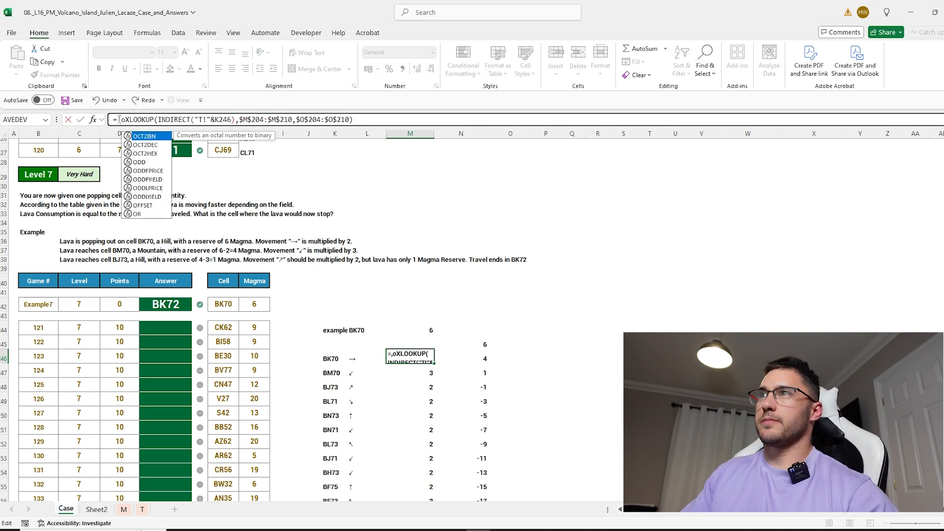
pyautogui.press('BackSpace')
pyautogui.press('BackSpace')
pyautogui.write('MIN(')
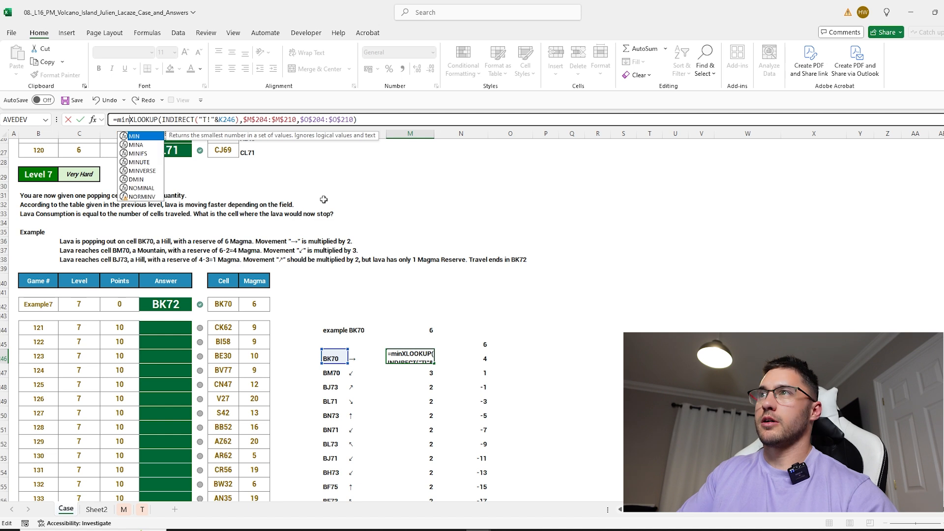
pyautogui.click(383, 120)
pyautogui.write(',')
pyautogui.click(446, 346)
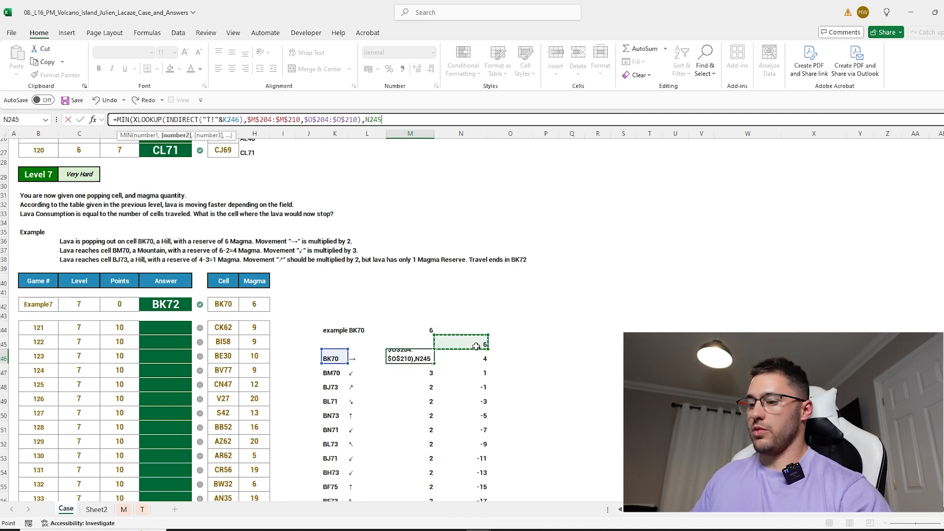
pyautogui.press('Return')
# Fill the capped movement formula from M246 down its column and check the moves against the example's answer.
pyautogui.click(512, 315)
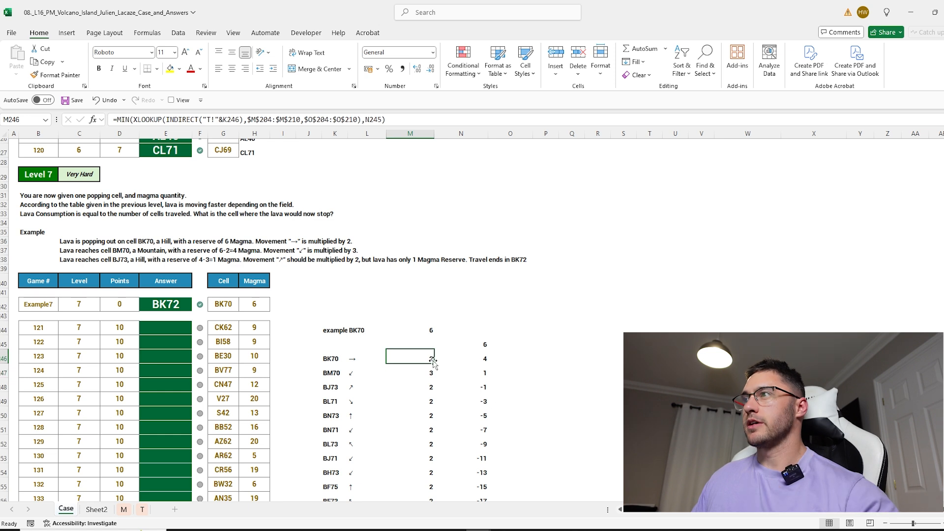
pyautogui.doubleClick(434, 364)
pyautogui.moveTo(350, 402); pyautogui.dragTo(530, 396)
pyautogui.scroll(-2, 531, 393)
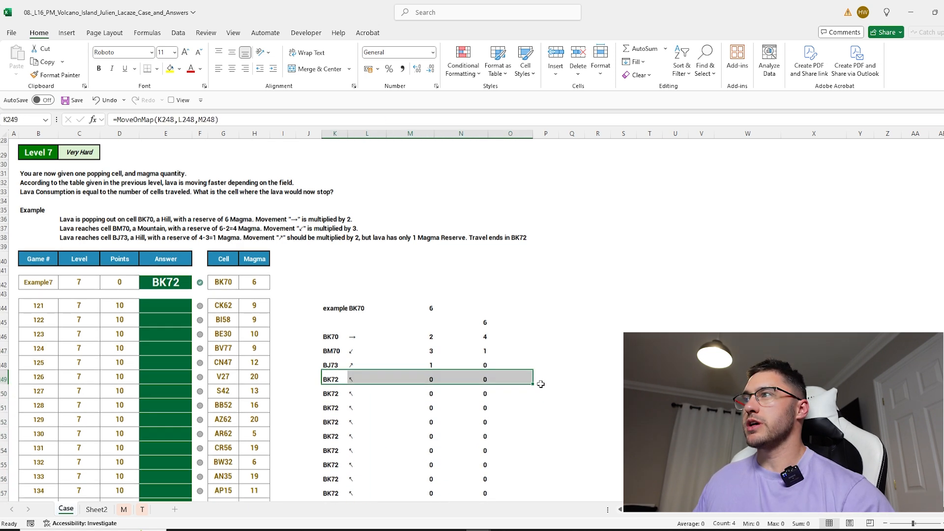
pyautogui.click(431, 315)
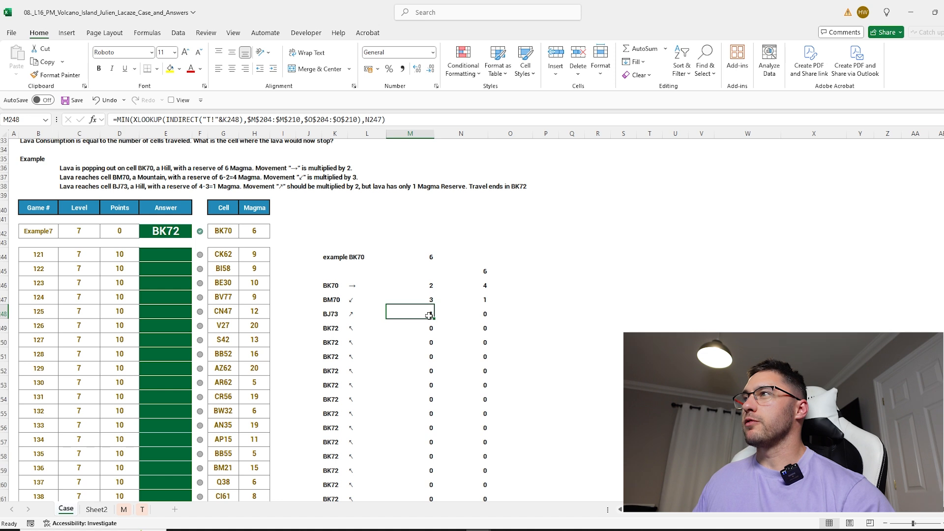
# Enter =INDIRECT("T!"&K246) in O246 to return each visited cell's terrain code, and fill it down the column.
pyautogui.click(501, 285)
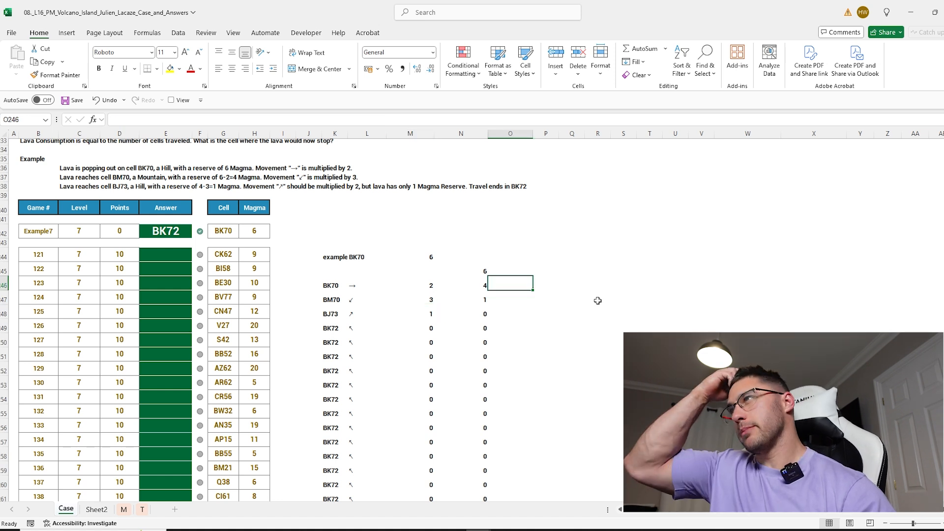
pyautogui.write('=indi')
pyautogui.press('Tab')
pyautogui.write('"')
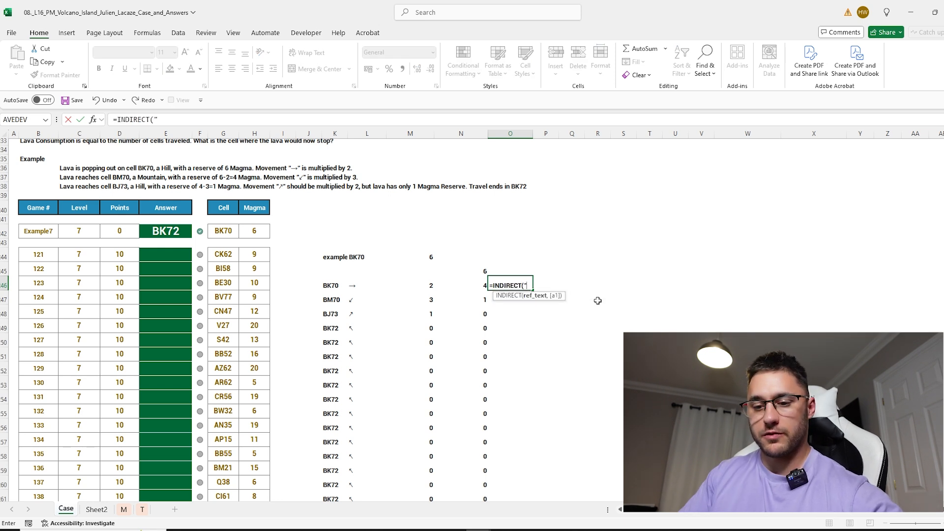
pyautogui.click(334, 288)
pyautogui.press('Return')
pyautogui.click(517, 285)
pyautogui.doubleClick(532, 290)
# Wrap the O246 terrain formula in IF and OR functions, with a first test for the code "S".
pyautogui.click(119, 119)
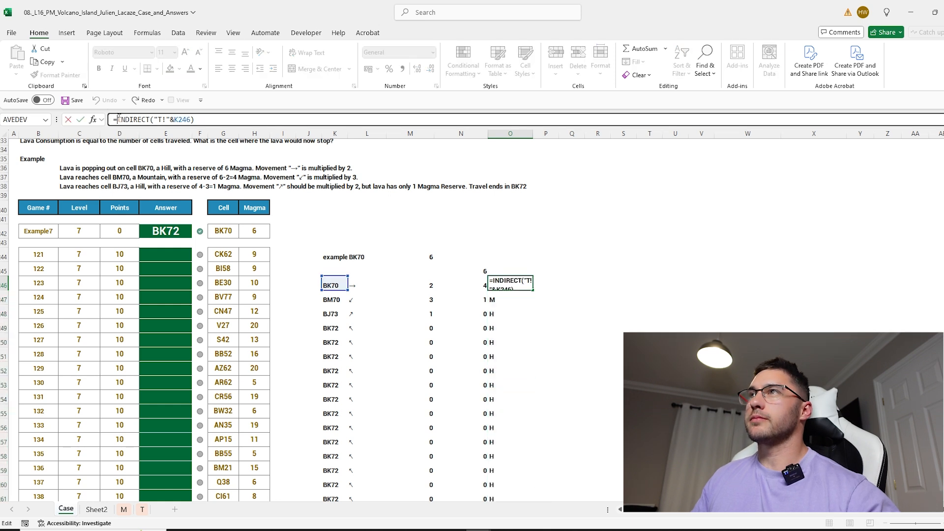
pyautogui.write('IF(OR(')
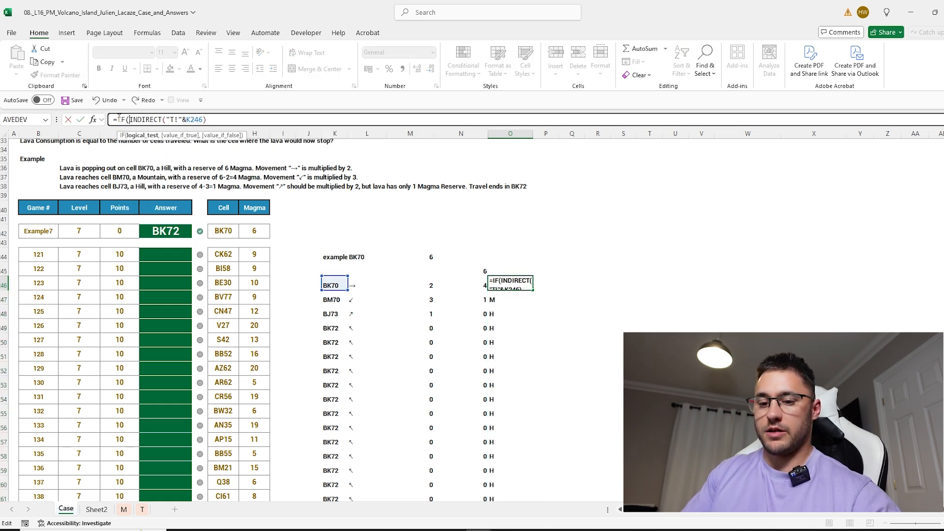
pyautogui.click(229, 118)
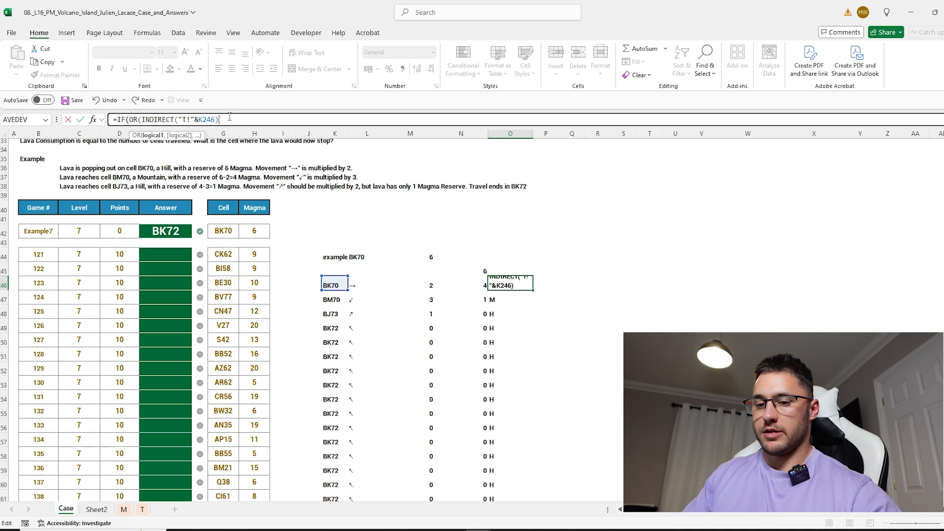
pyautogui.write('="S"')
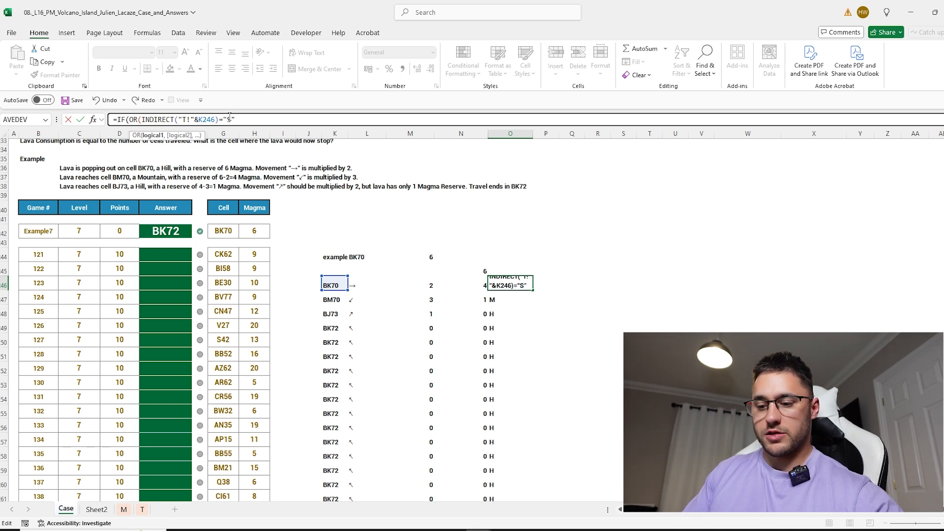
pyautogui.write(',')
# Add a second INDIRECT test for "R" to the OR in O246, returning 1 if either test is true, otherwise 0.
pyautogui.moveTo(248, 121); pyautogui.dragTo(141, 118)
pyautogui.hotkey('ctrl', 'c')
pyautogui.click(265, 120)
pyautogui.hotkey('ctrl', 'v')
pyautogui.press('BackSpace')
pyautogui.press('BackSpace')
pyautogui.press('BackSpace')
pyautogui.write('"')
pyautogui.press('End')
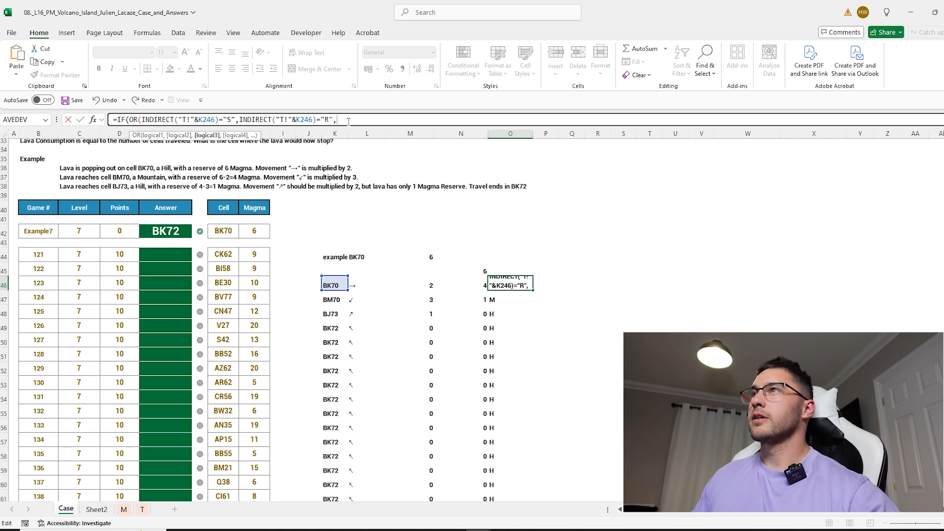
pyautogui.press('BackSpace')
pyautogui.write(')')
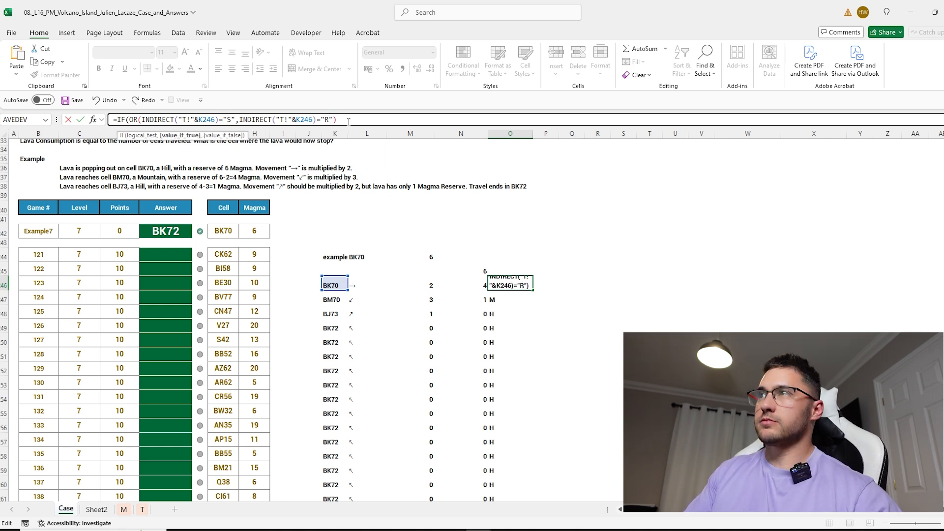
pyautogui.write('1,0')
pyautogui.press('Return')
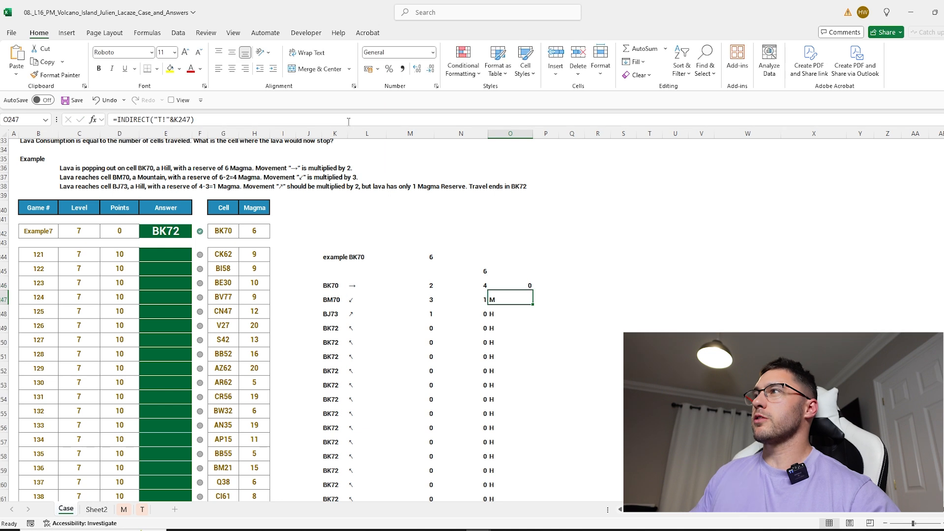
# Fill the water-check formula from O246 down its column for all moves.
pyautogui.click(517, 287)
pyautogui.doubleClick(535, 291)
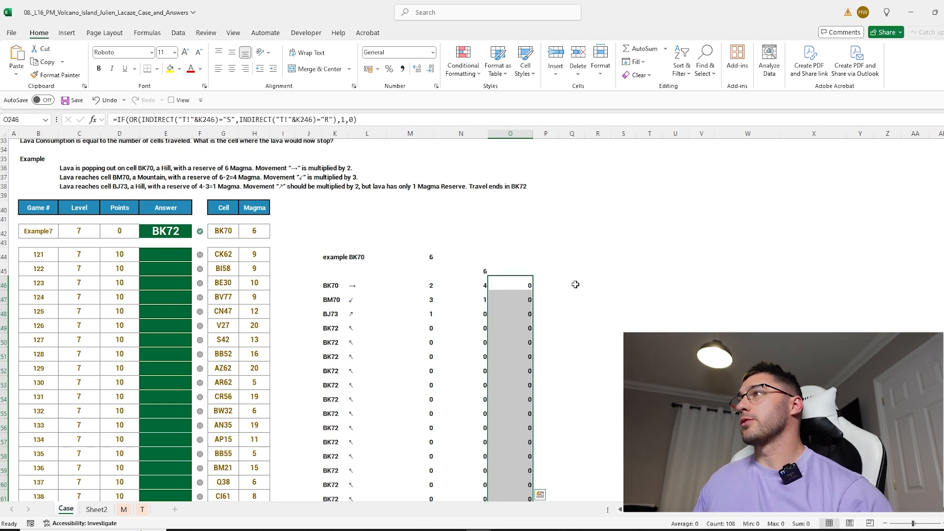
pyautogui.scroll(-3, 576, 283)
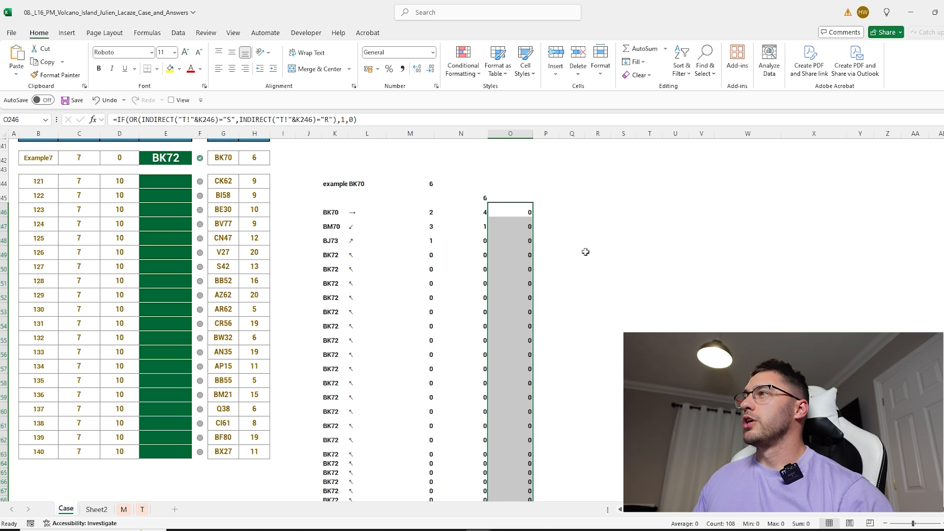
# Check the magma, reserve and water-check columns of the Level 7 model down to the last move.
pyautogui.click(423, 212)
pyautogui.moveTo(434, 219); pyautogui.dragTo(433, 372)
pyautogui.click(521, 212)
pyautogui.moveTo(533, 219); pyautogui.dragTo(532, 299)
pyautogui.scroll(-5, 566, 408)
pyautogui.scroll(-4, 546, 400)
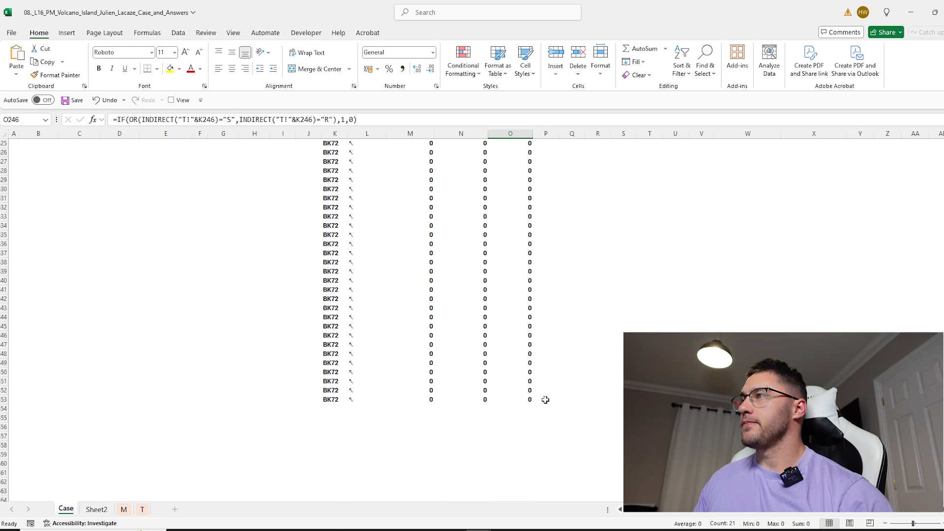
pyautogui.scroll(15, 545, 401)
# Enter =XMATCH(1,O246:O353) in S246 to locate the first move that reaches water.
pyautogui.click(616, 246)
pyautogui.write('=')
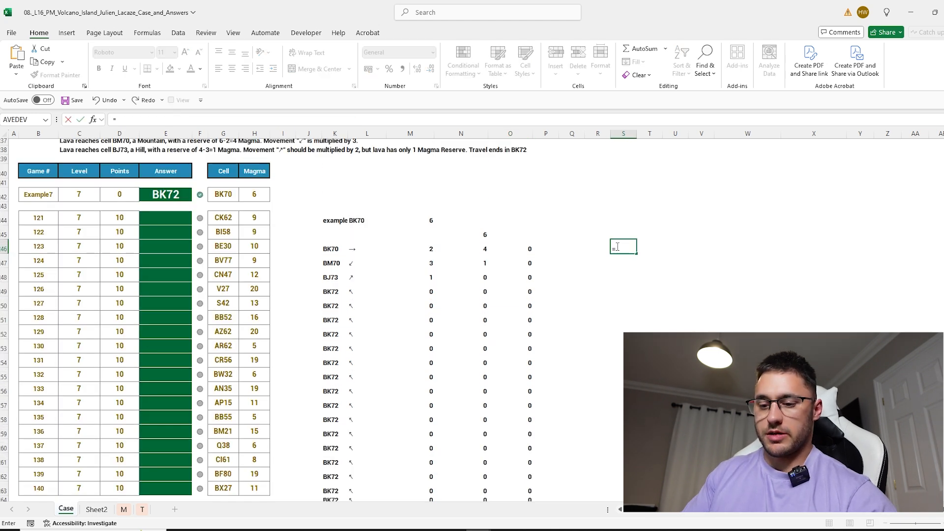
pyautogui.write('xm')
pyautogui.press('Tab')
pyautogui.write('1,')
pyautogui.click(532, 244)
pyautogui.hotkey('ctrl', 'shift', 'Down')
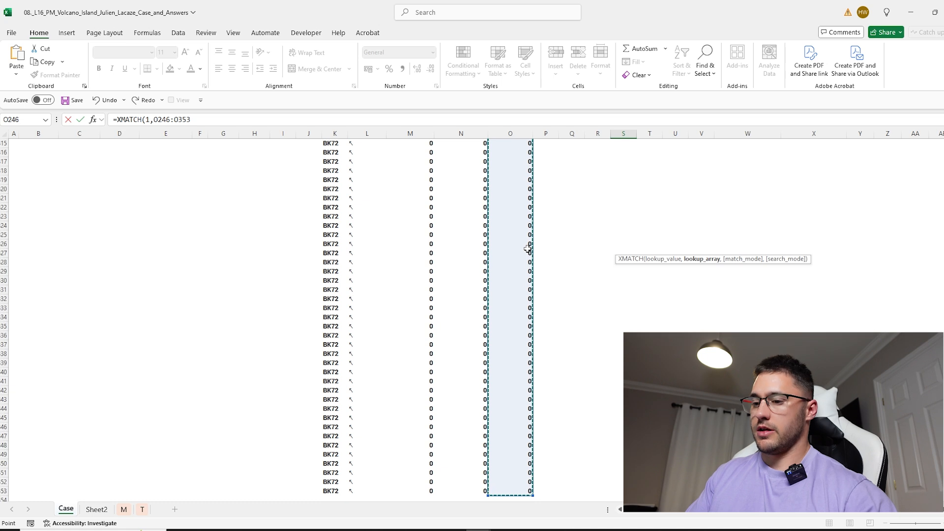
pyautogui.press('Return')
# Wrap the XMATCH formula in S246 in IFERROR with a fallback value of 1000.
pyautogui.click(625, 207)
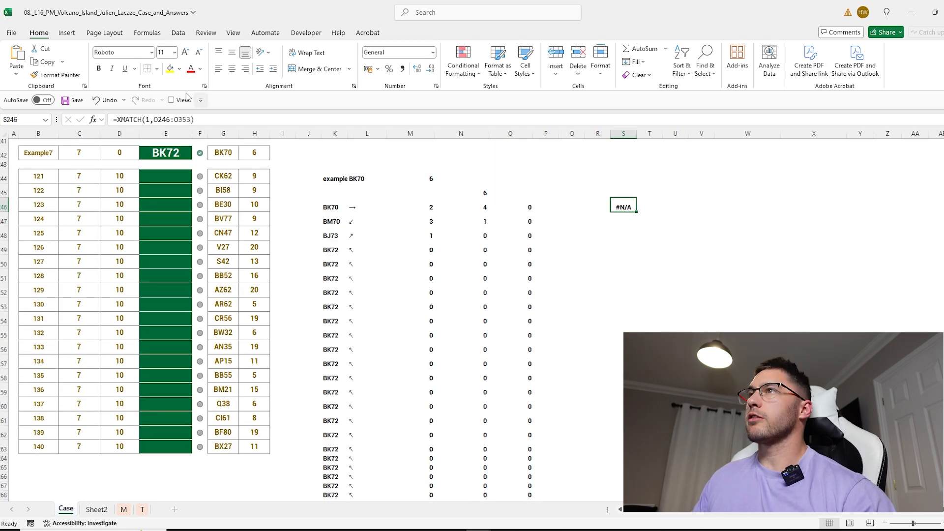
pyautogui.click(119, 118)
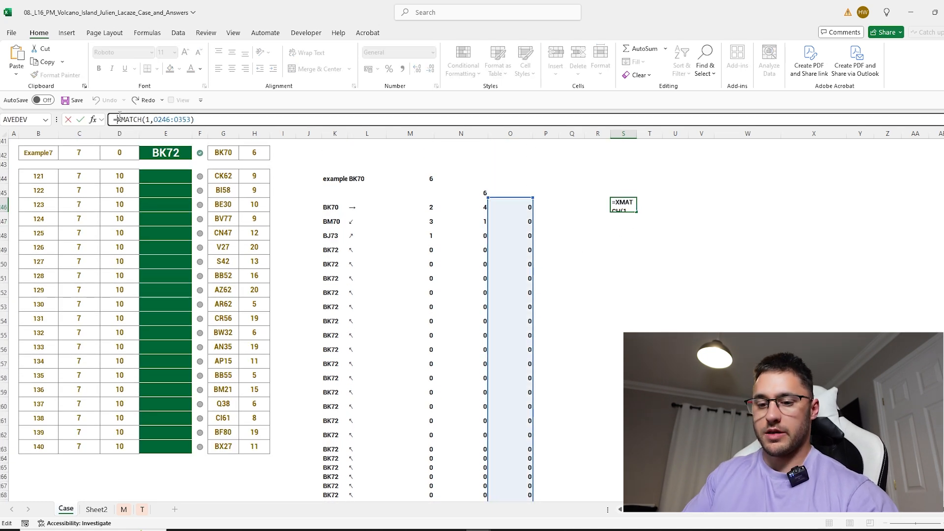
pyautogui.write('IFERROR(,0)')
pyautogui.press('Return')
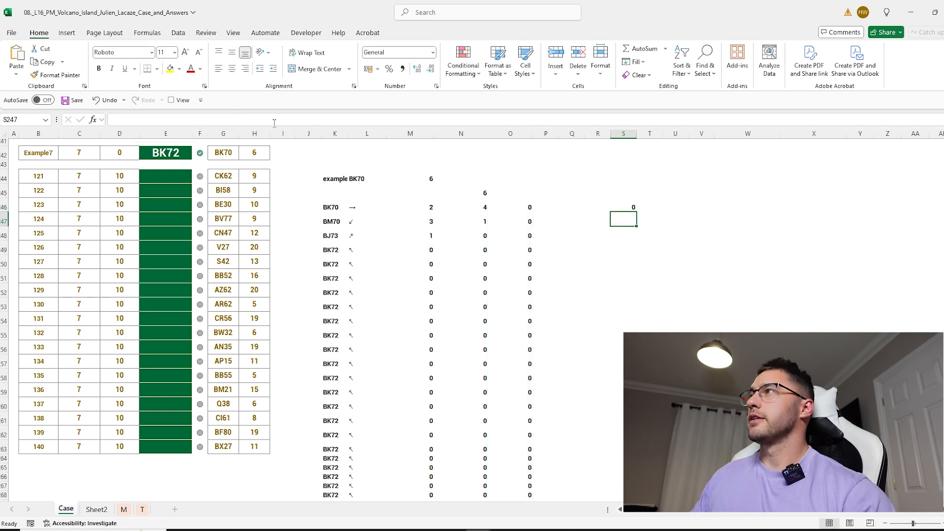
pyautogui.click(628, 208)
pyautogui.click(236, 119)
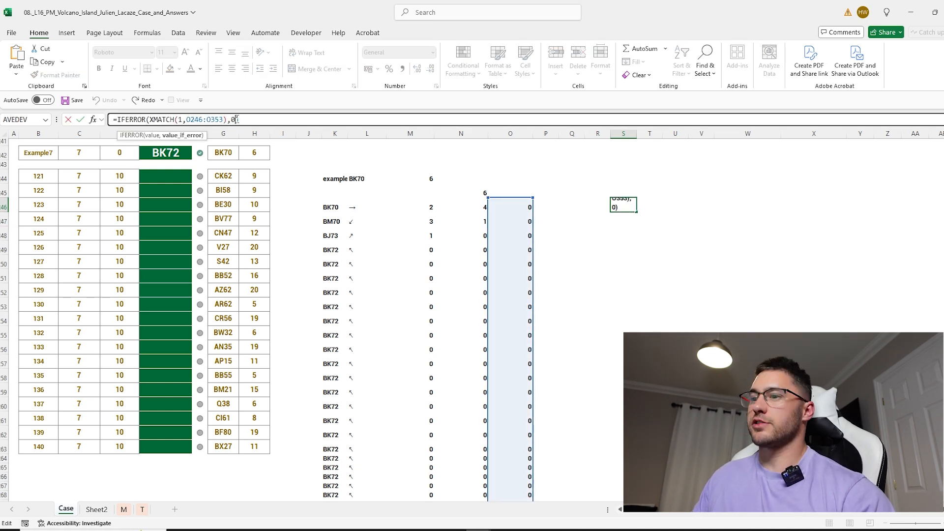
pyautogui.write('100')
pyautogui.press('Return')
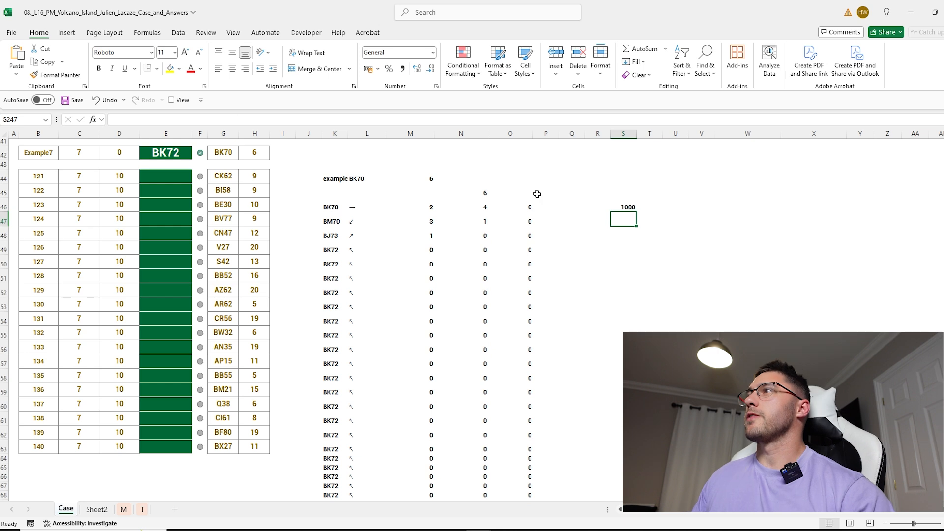
# Wrap the IFERROR formula in S246 in a MIN function, ready for a second argument.
pyautogui.moveTo(527, 205); pyautogui.dragTo(527, 407)
pyautogui.moveTo(481, 207); pyautogui.dragTo(481, 379)
pyautogui.click(625, 204)
pyautogui.click(116, 119)
pyautogui.write('minIFERROR(XMATCH(1,O246:O353),')
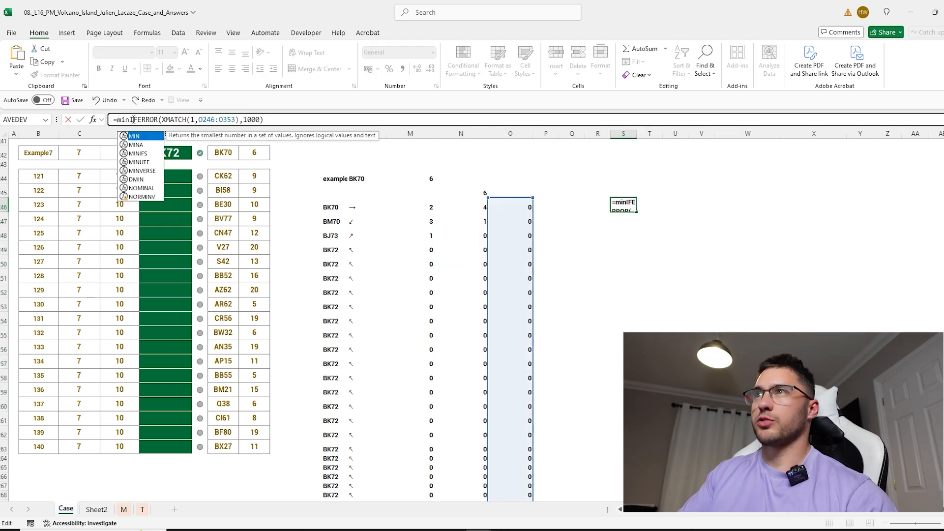
pyautogui.press('Tab')
pyautogui.click(285, 118)
pyautogui.write(',')
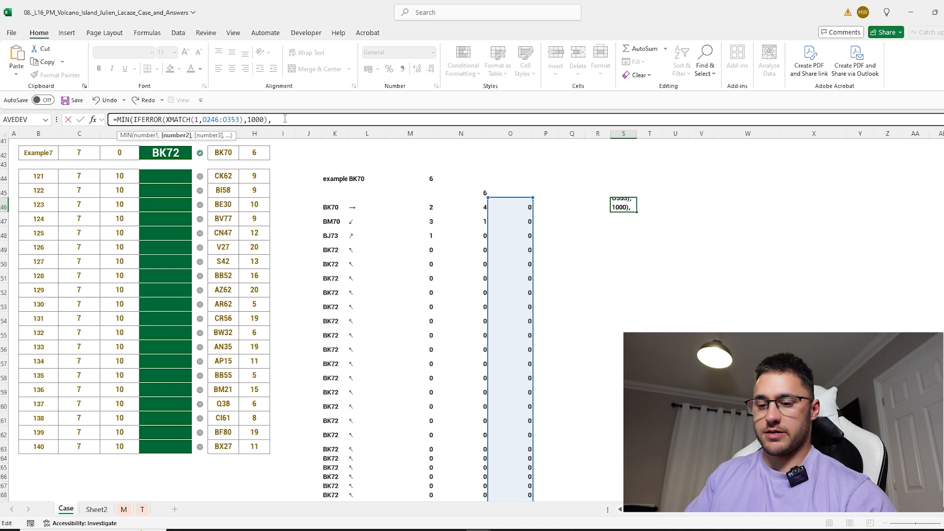
# Add XMATCH(0,M246:M353) as the second MIN argument in S246 to locate the first move of zero cells.
pyautogui.write('xm')
pyautogui.press('Tab')
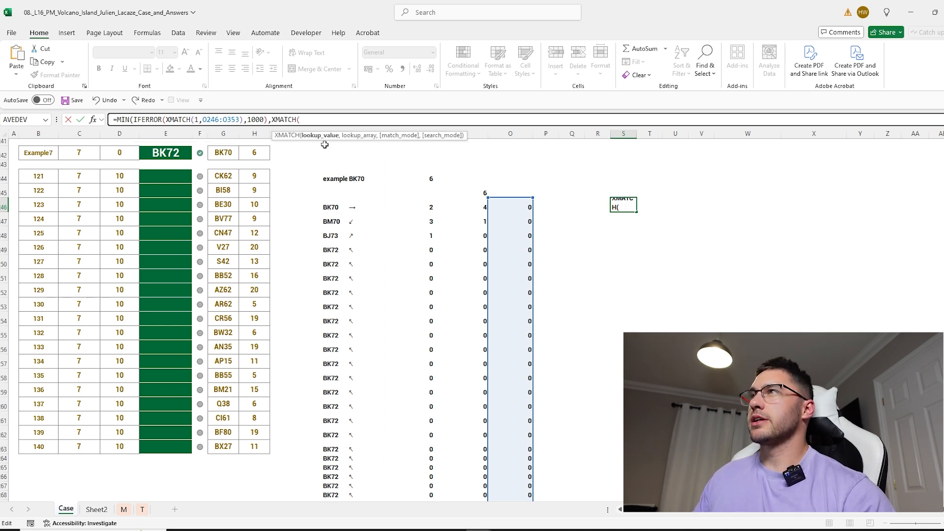
pyautogui.write('0,')
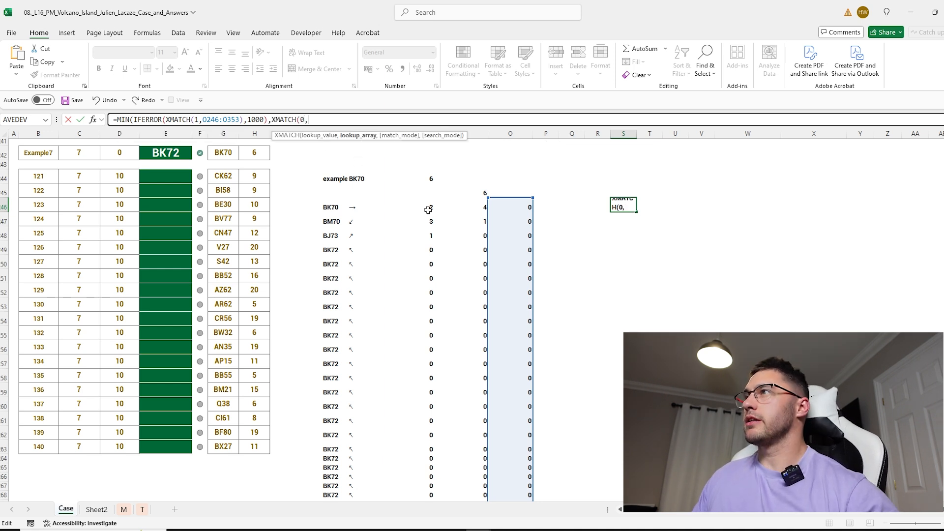
pyautogui.click(428, 210)
pyautogui.hotkey('ctrl', 'shift', 'Down')
pyautogui.write('))')
pyautogui.press('Return')
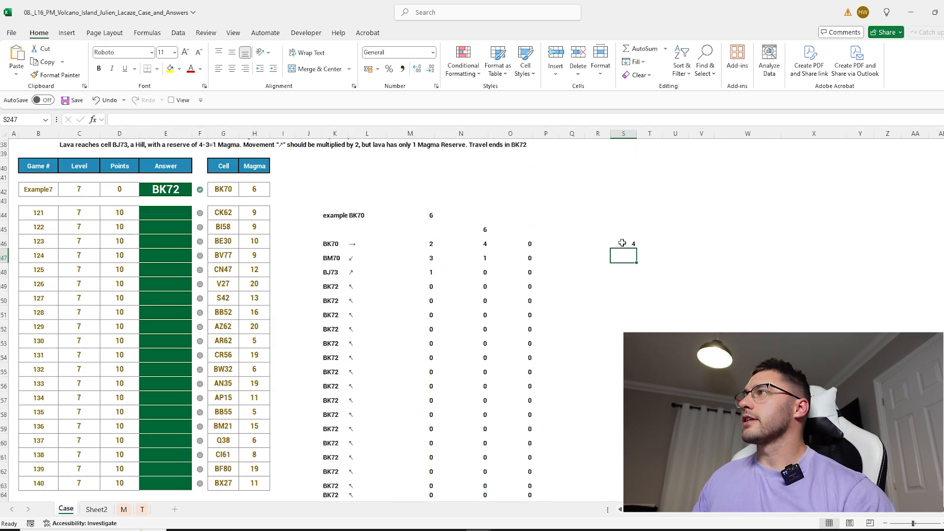
# Wrap the MIN formula in S246 in INDEX over K246:K353 to return the cell where the lava stops.
pyautogui.click(622, 243)
pyautogui.click(118, 120)
pyautogui.write('indi')
pyautogui.press('BackSpace')
pyautogui.write('ex')
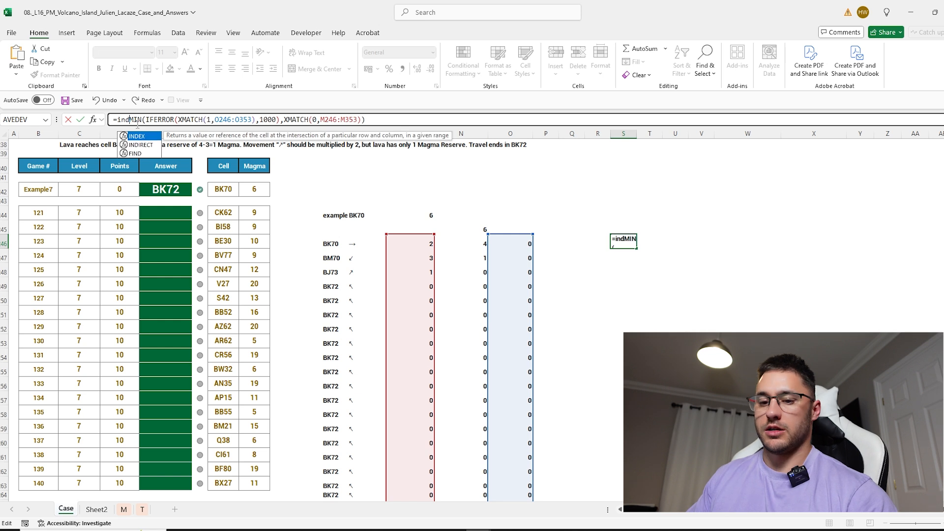
pyautogui.press('Tab')
pyautogui.click(330, 243)
pyautogui.hotkey('ctrl', 'shift', 'Down')
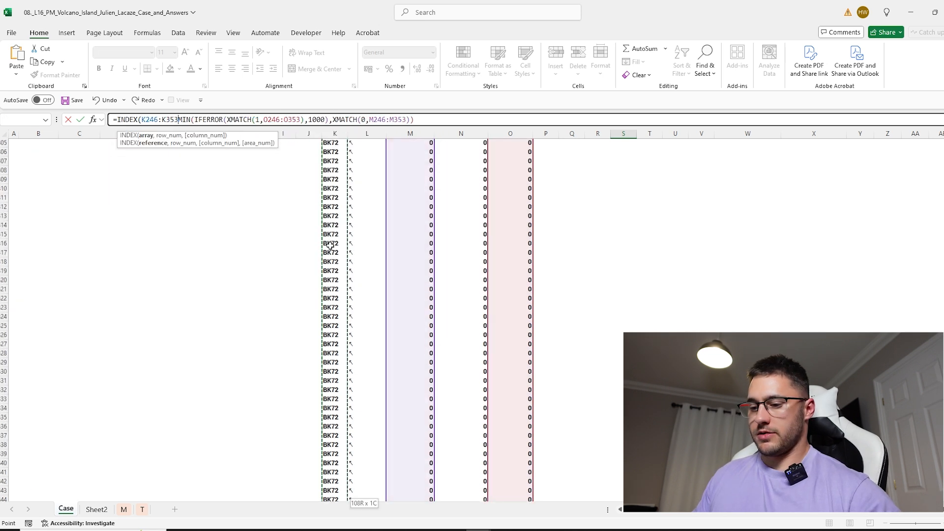
pyautogui.write(',')
pyautogui.press('Return')
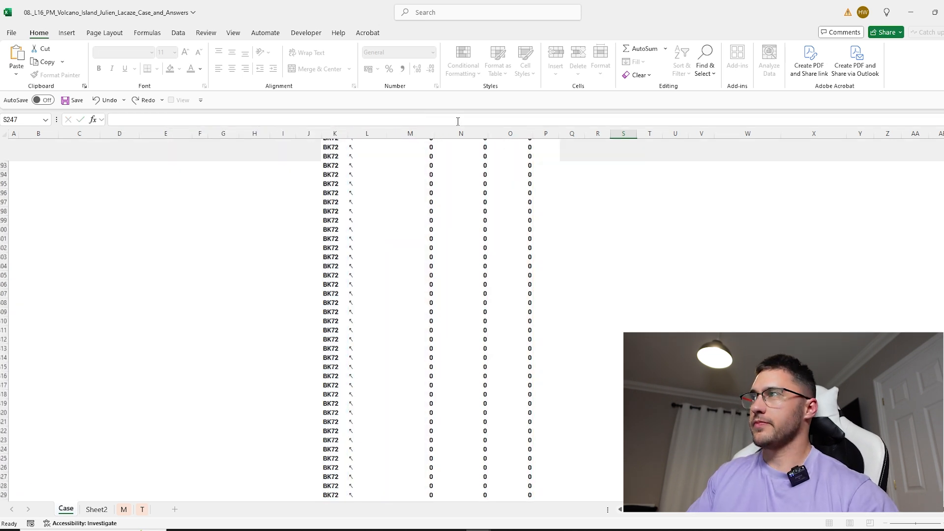
pyautogui.click(622, 207)
# Copy the Level 7 game numbers 121 to 140 into column R, starting at R247.
pyautogui.click(47, 175)
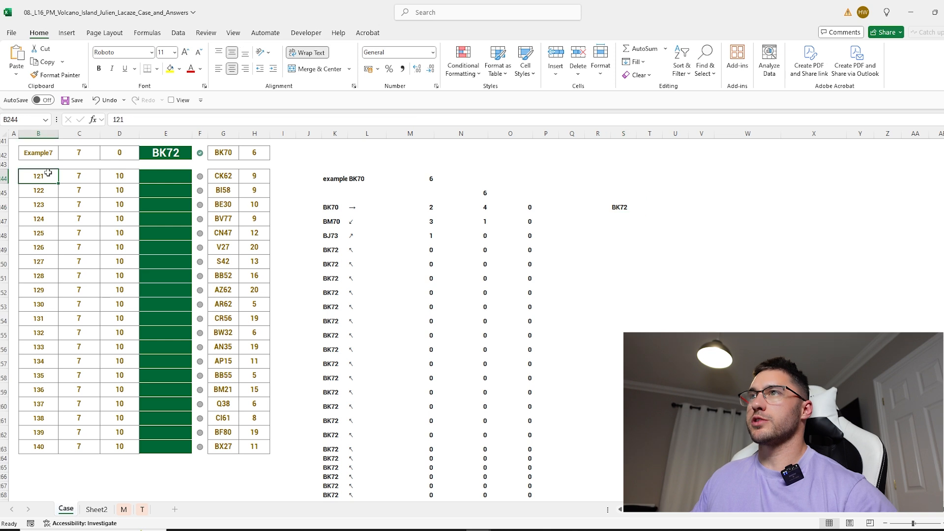
pyautogui.hotkey('ctrl', 'shift', 'Down')
pyautogui.hotkey('ctrl', 'c')
pyautogui.scroll(4, 511, 211)
pyautogui.click(597, 328)
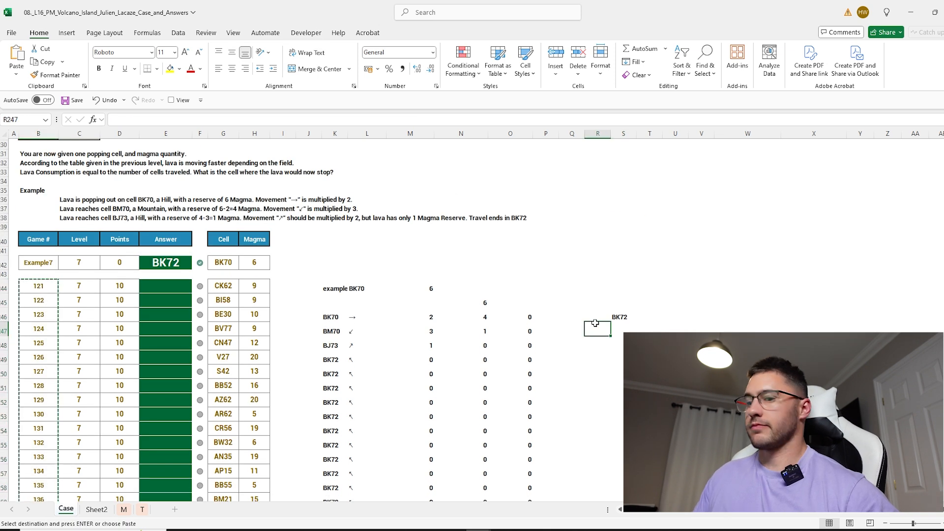
pyautogui.hotkey('ctrl', 'v')
# Create a one-variable data table over R246:S266 with K244 as the column input cell.
pyautogui.moveTo(596, 317); pyautogui.dragTo(622, 335)
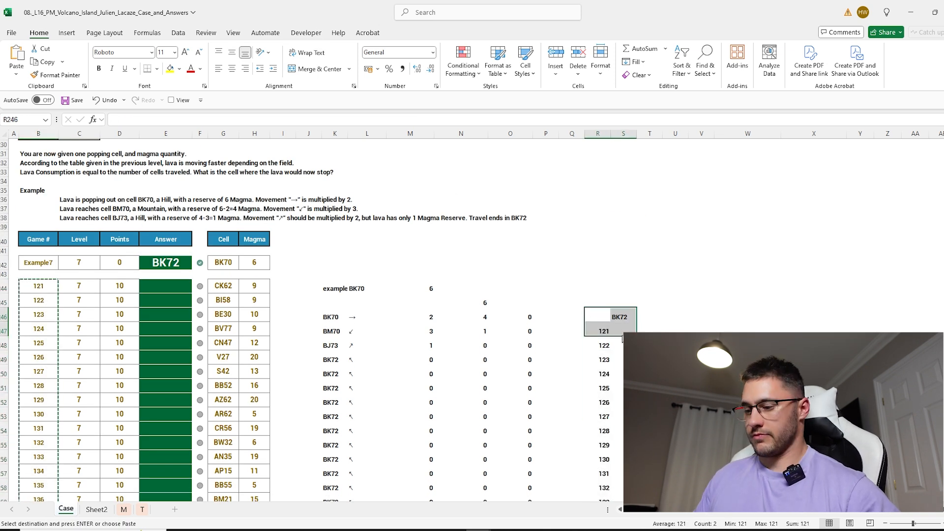
pyautogui.hotkey('ctrl', 'shift', 'Down')
pyautogui.press('Escape')
pyautogui.hotkey('alt', 'd')
pyautogui.press('t')
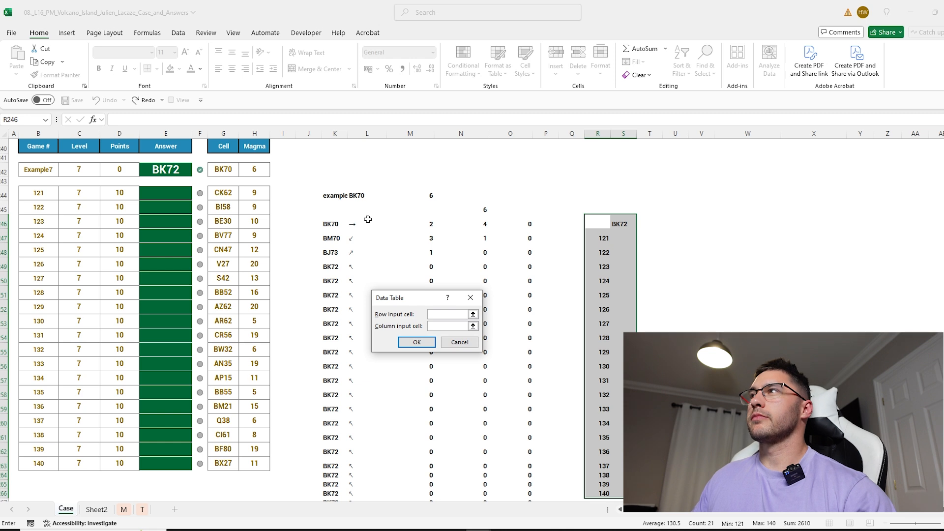
pyautogui.click(335, 196)
pyautogui.press('Return')
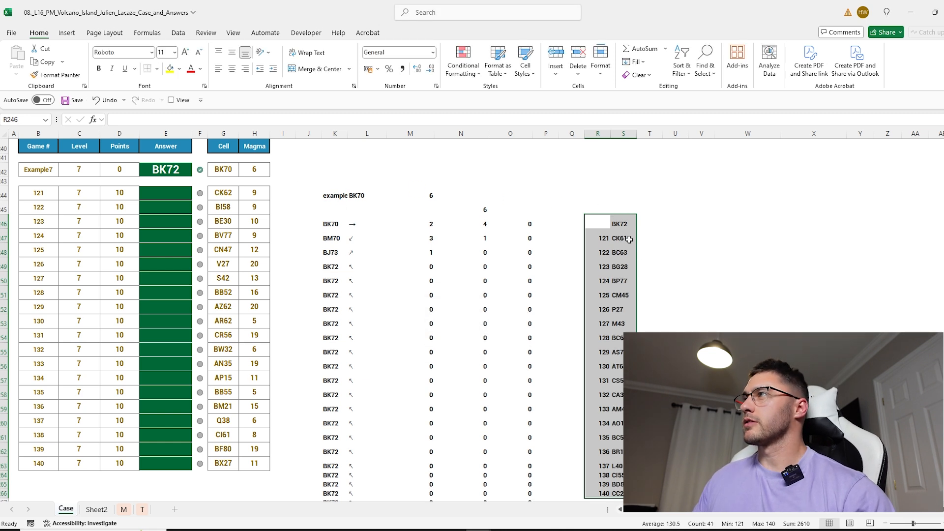
# Copy the data table results from S247:S266 and paste them as values into the Level 7 Answer column from E244.
pyautogui.click(629, 240)
pyautogui.hotkey('ctrl', 'shift', 'Down')
pyautogui.hotkey('ctrl', 'c')
pyautogui.scroll(3, 345, 275)
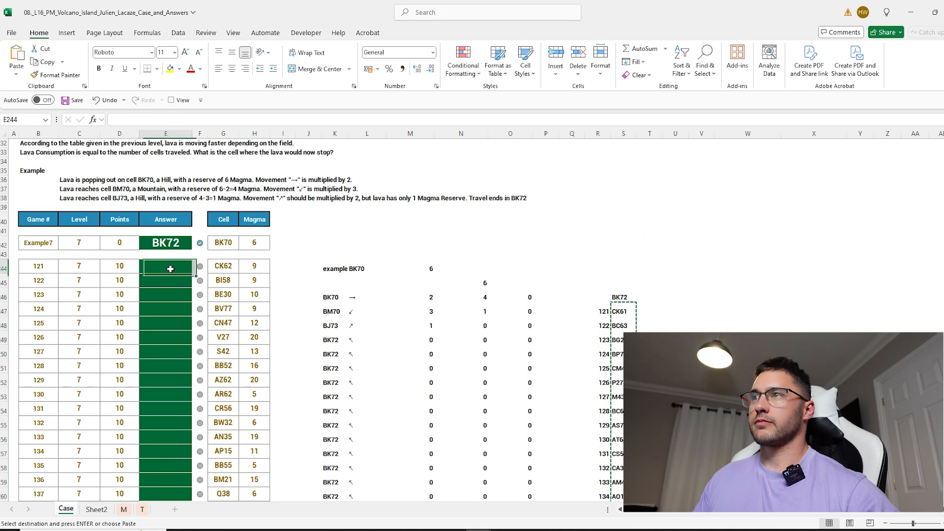
pyautogui.click(165, 192)
pyautogui.hotkey('ctrl', 'v')
# Read the Bonus 4 question on flows ending in the sea and locate the Level 4 answers.
pyautogui.scroll(20, 388, 320)
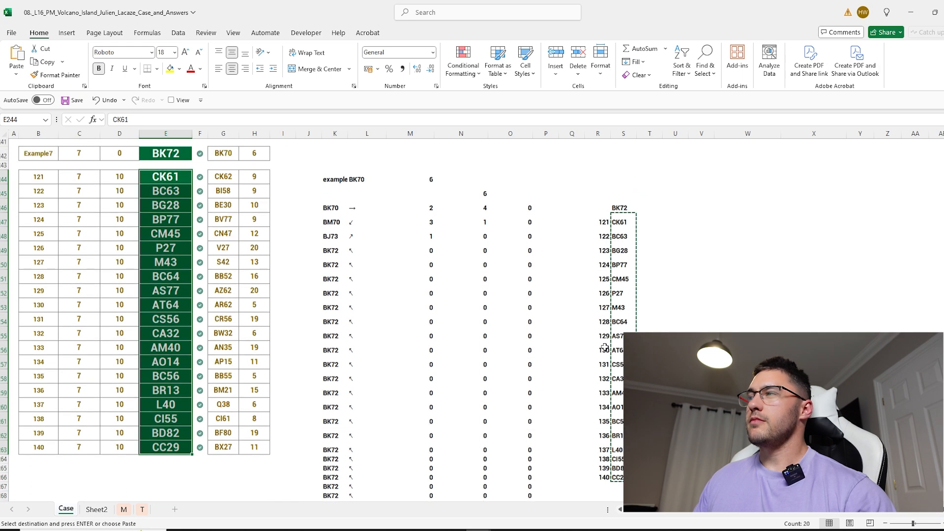
pyautogui.scroll(10, 344, 305)
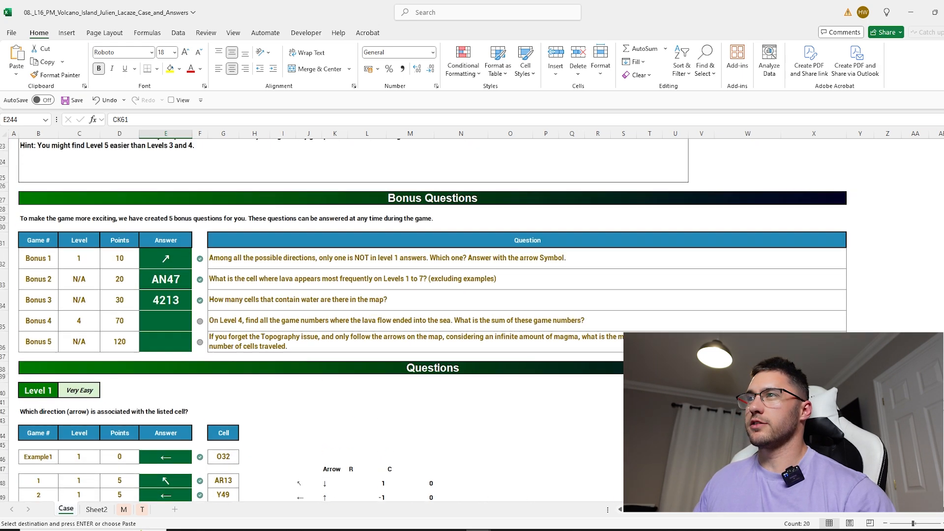
pyautogui.click(175, 334)
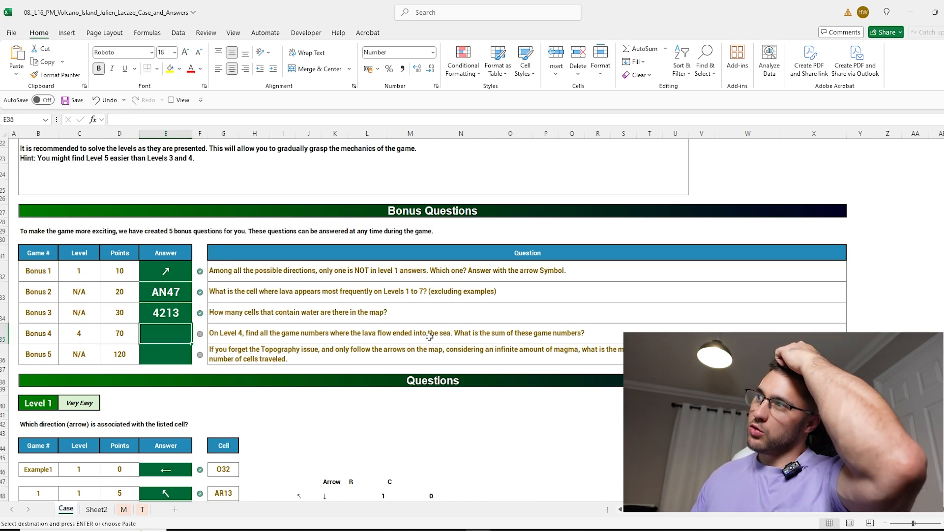
pyautogui.scroll(-2, 430, 337)
pyautogui.scroll(-9, 430, 336)
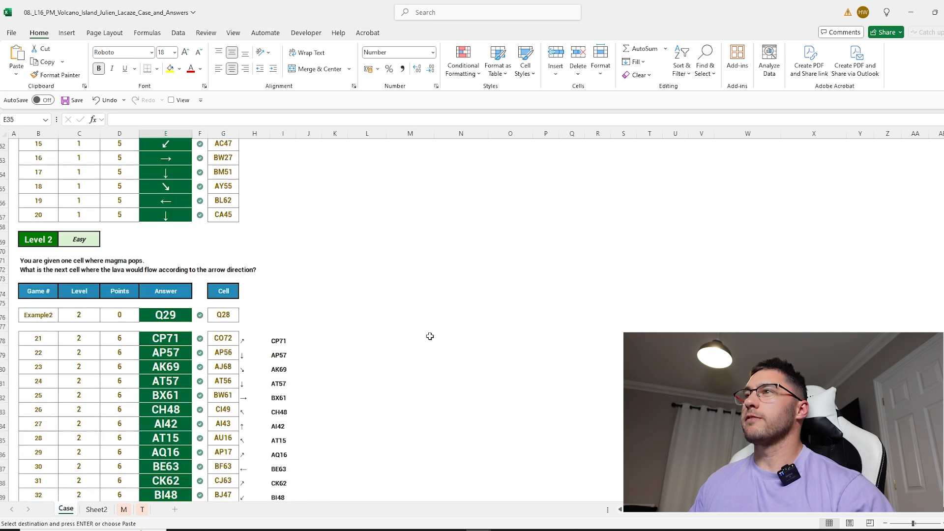
pyautogui.scroll(-20, 280, 269)
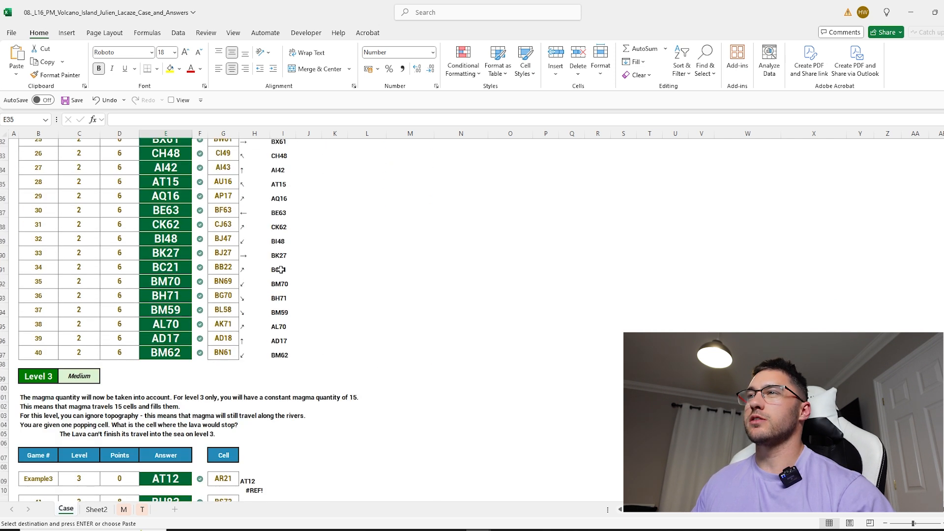
# Enter =INDIRECT("T!"&I140) in J140 to return the terrain code of each Level 4 stopping cell, and fill it down.
pyautogui.click(308, 334)
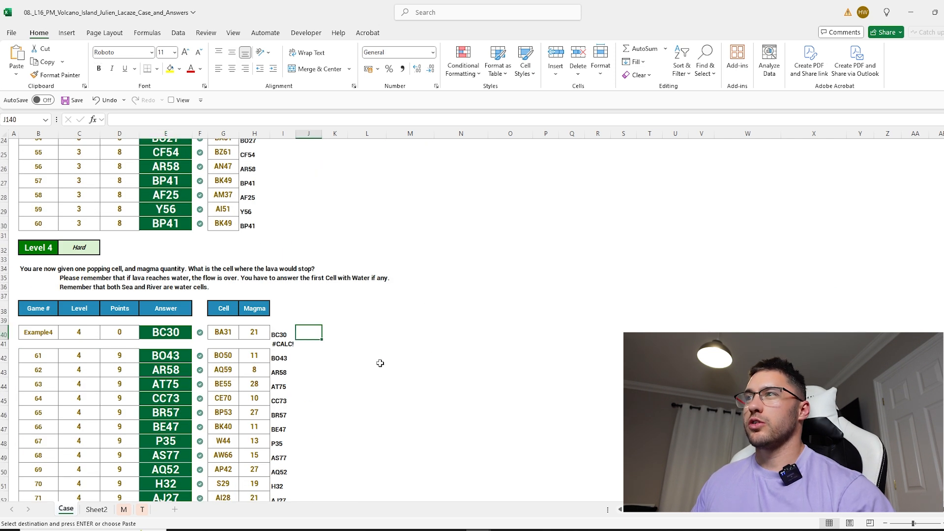
pyautogui.scroll(-1, 380, 363)
pyautogui.write('=inDIRECT("T!')
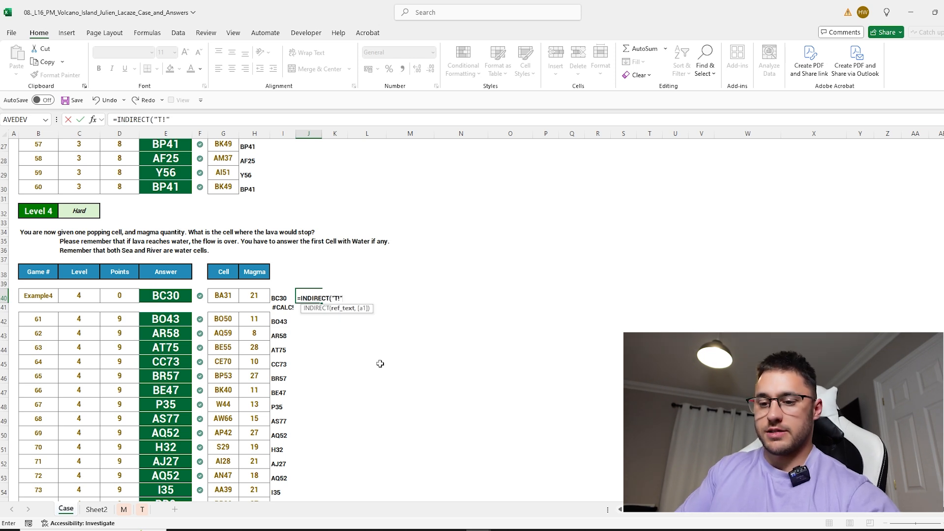
pyautogui.write('"&')
pyautogui.press('Left')
pyautogui.press('Return')
pyautogui.click(310, 298)
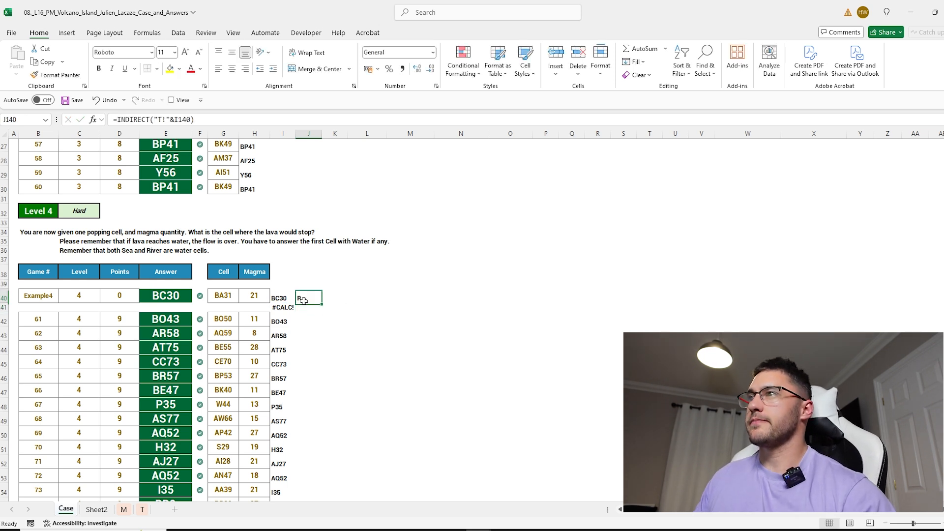
pyautogui.doubleClick(320, 305)
pyautogui.click(314, 295)
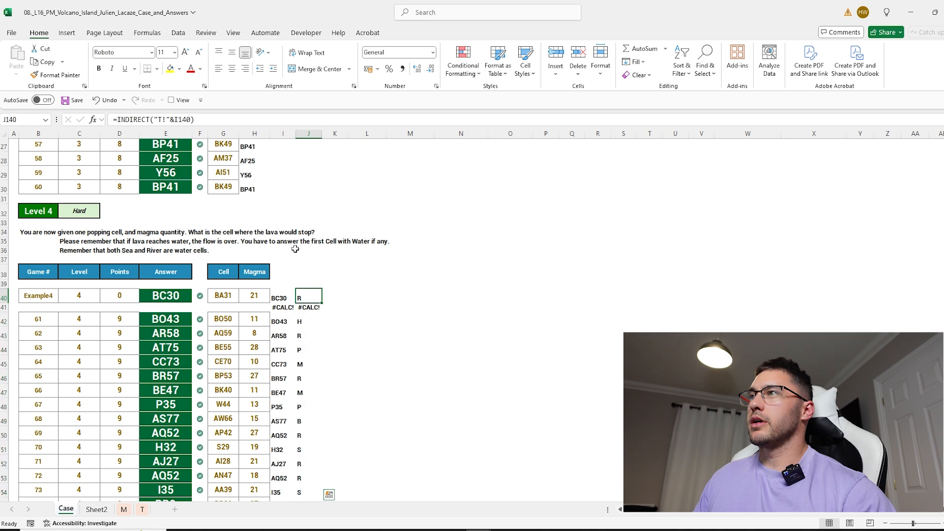
# Wrap the J140 formula in IF to return game number B140 when the code is "S", otherwise 0, and fill it down.
pyautogui.click(116, 120)
pyautogui.write('IF(')
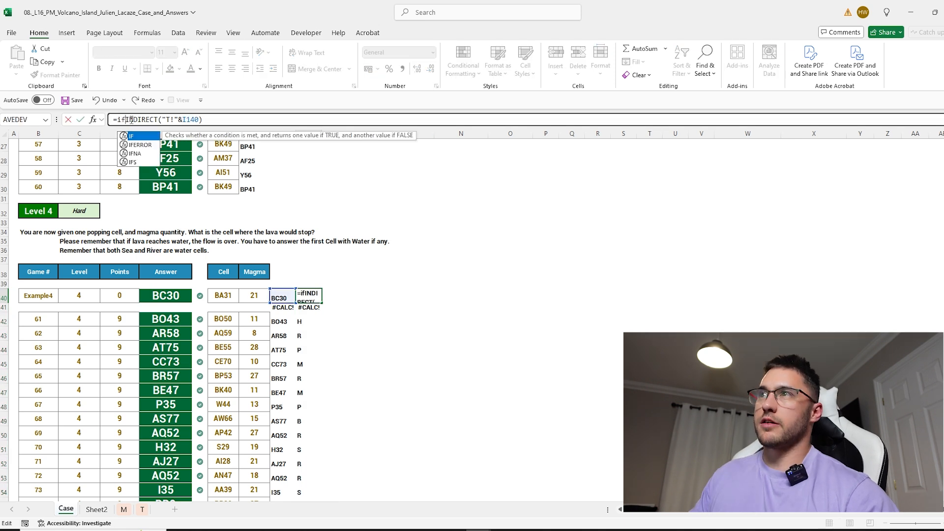
pyautogui.click(236, 118)
pyautogui.write('="S",')
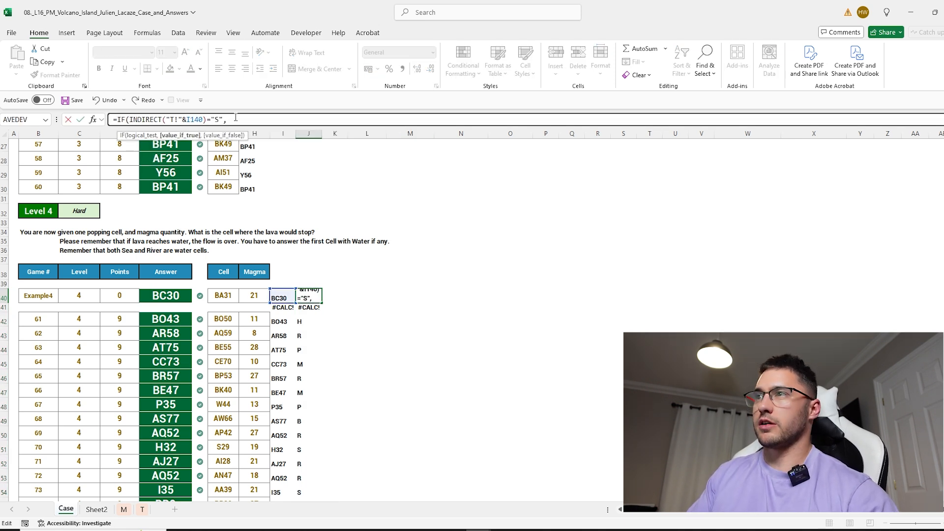
pyautogui.click(32, 293)
pyautogui.write(',0)')
pyautogui.press('Return')
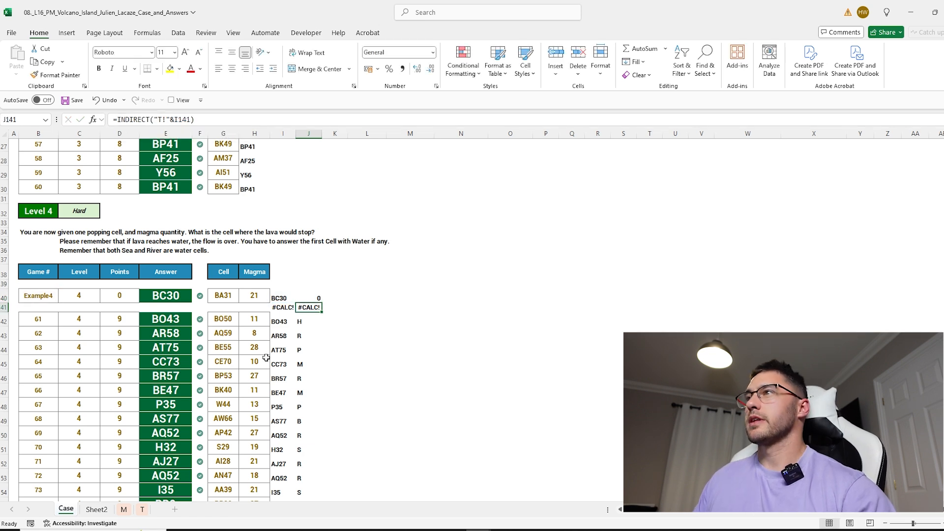
pyautogui.click(311, 296)
pyautogui.doubleClick(323, 302)
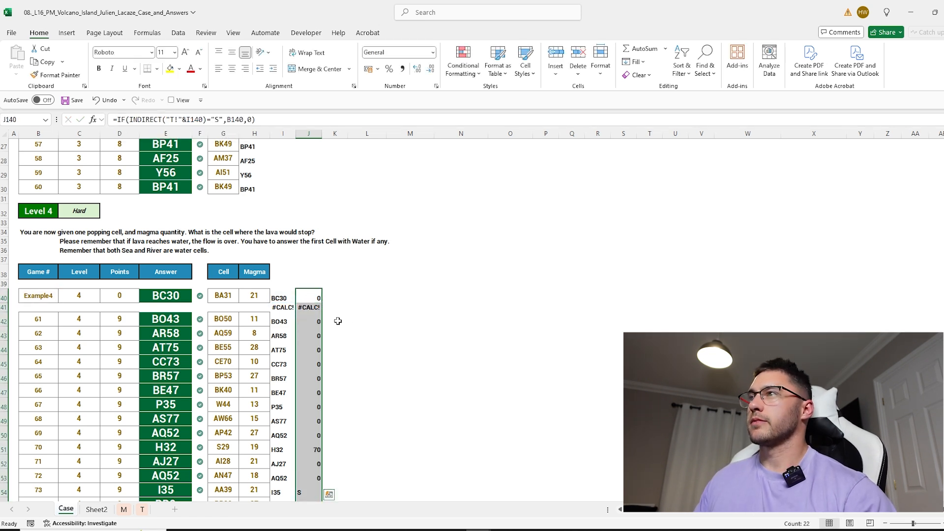
# Total the Level 4 game numbers in J142:J161 and enter 293 as the Bonus 4 answer in E35.
pyautogui.moveTo(314, 321); pyautogui.dragTo(335, 392)
pyautogui.moveTo(943, 309); pyautogui.dragTo(943, 191)
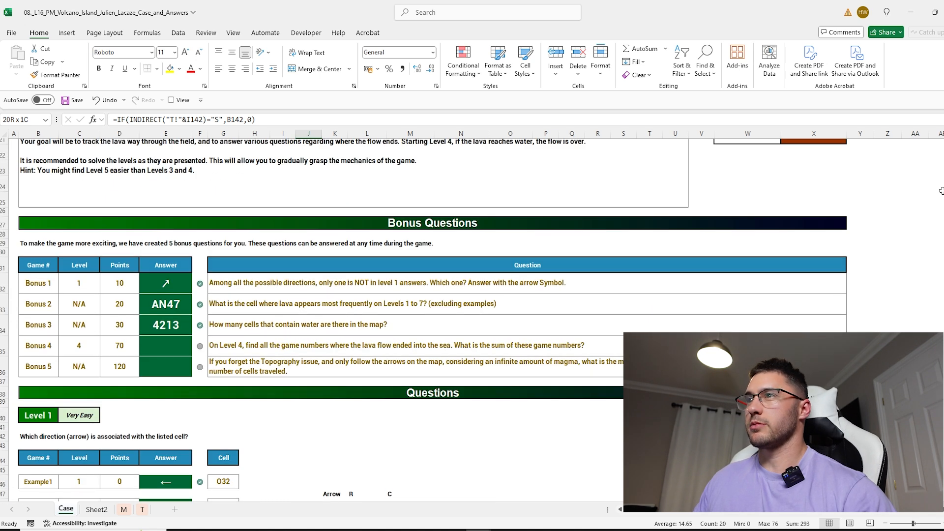
pyautogui.click(182, 341)
pyautogui.write('293')
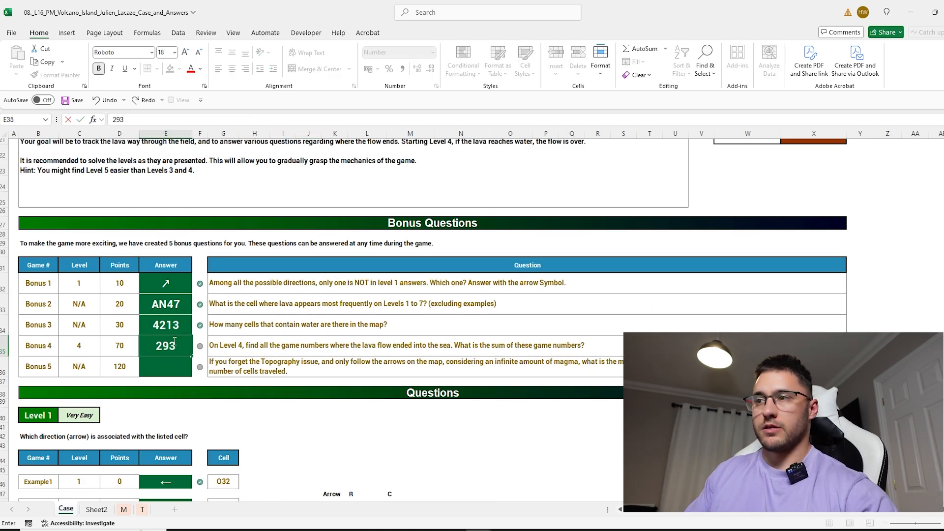
pyautogui.press('Return')
# Read the Bonus 5 question on the maximum lava travel distance to the sea and review the terrain map and earlier level workings.
pyautogui.click(245, 365)
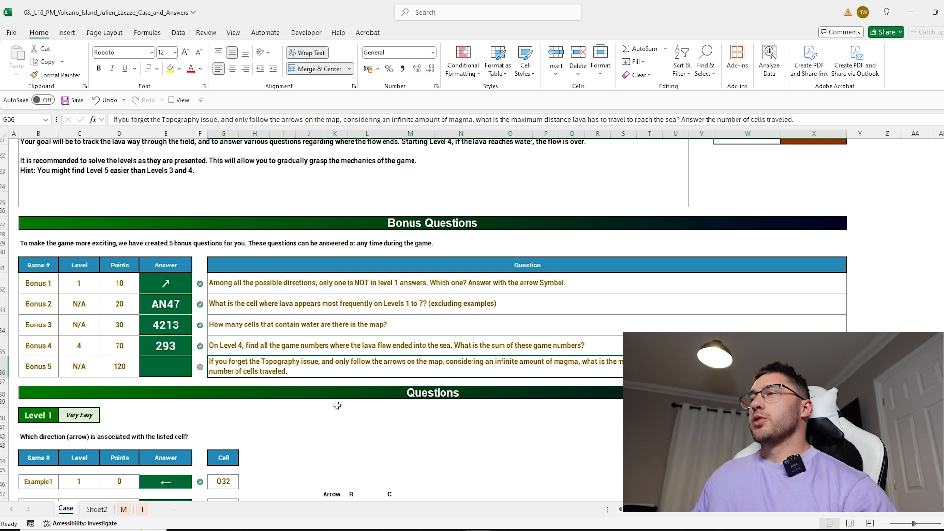
pyautogui.scroll(1, 337, 406)
pyautogui.scroll(-3, 328, 408)
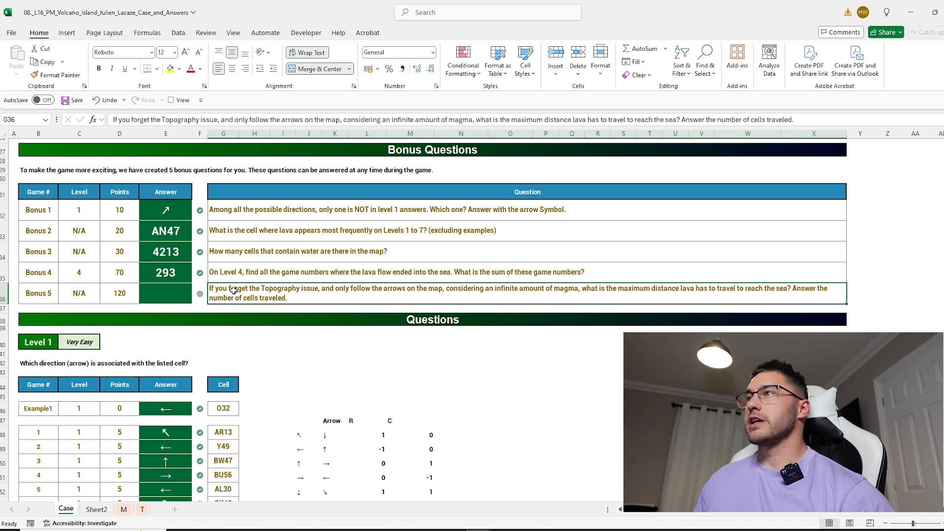
pyautogui.click(141, 511)
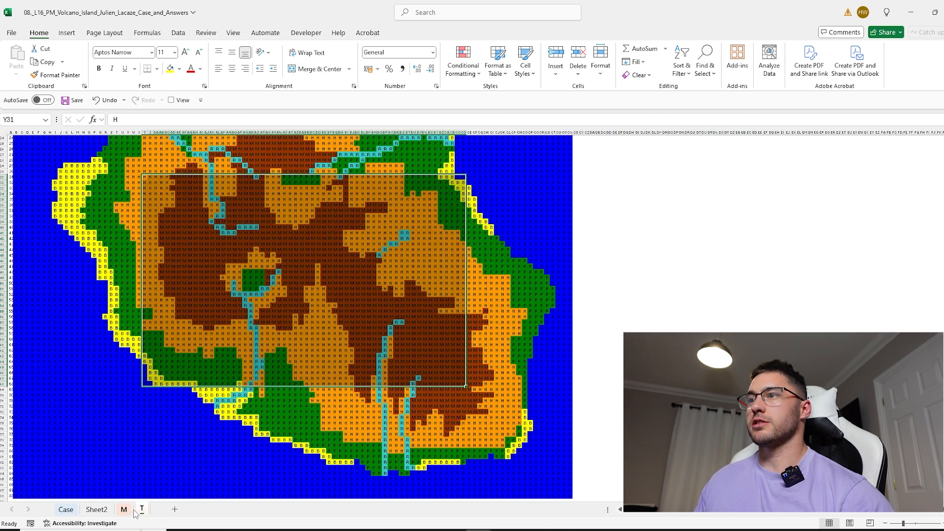
pyautogui.click(64, 510)
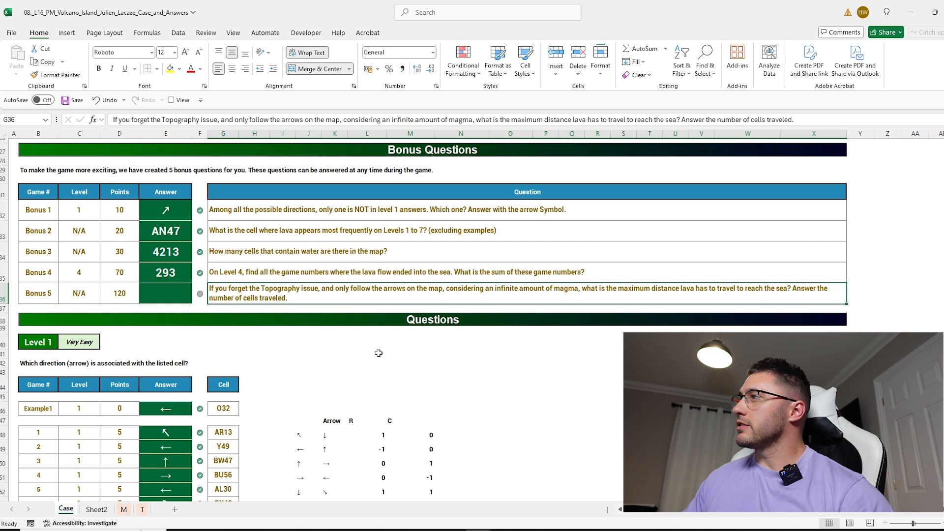
pyautogui.scroll(-20, 378, 352)
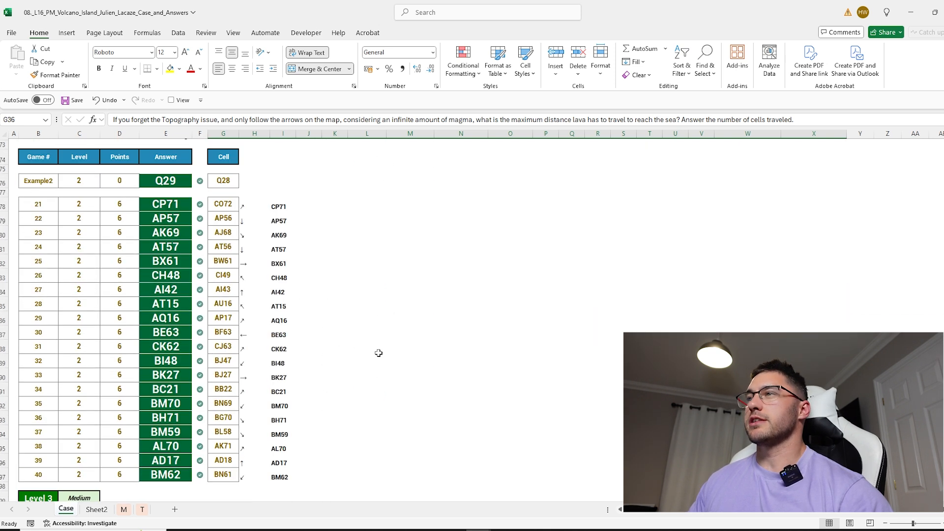
# Widen column DB on sheet M, in the blank area beside the arrow map.
pyautogui.click(97, 510)
pyautogui.click(123, 510)
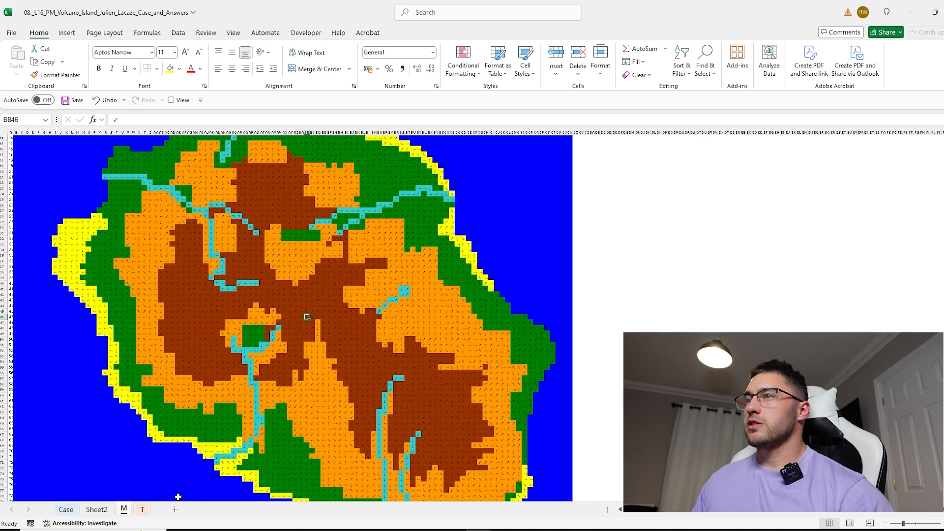
pyautogui.click(614, 155)
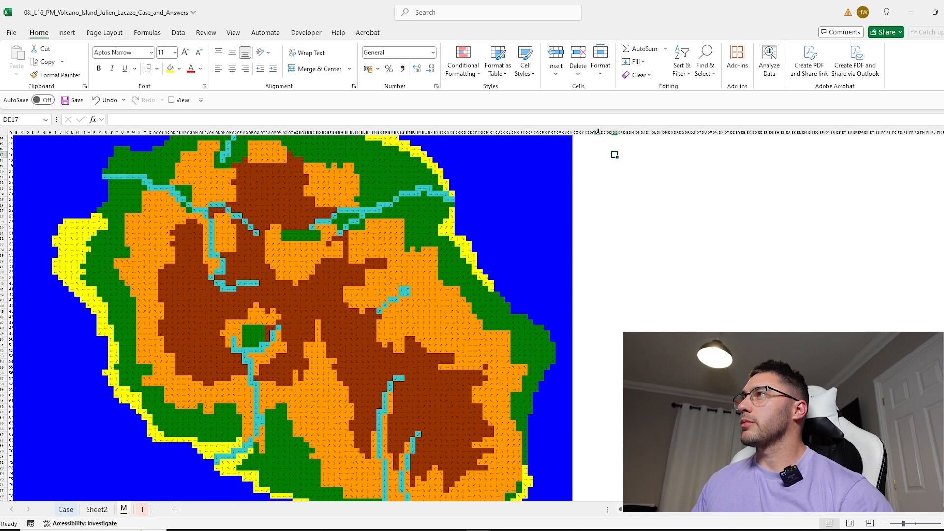
pyautogui.click(597, 131)
pyautogui.moveTo(598, 132); pyautogui.dragTo(662, 132)
pyautogui.click(622, 170)
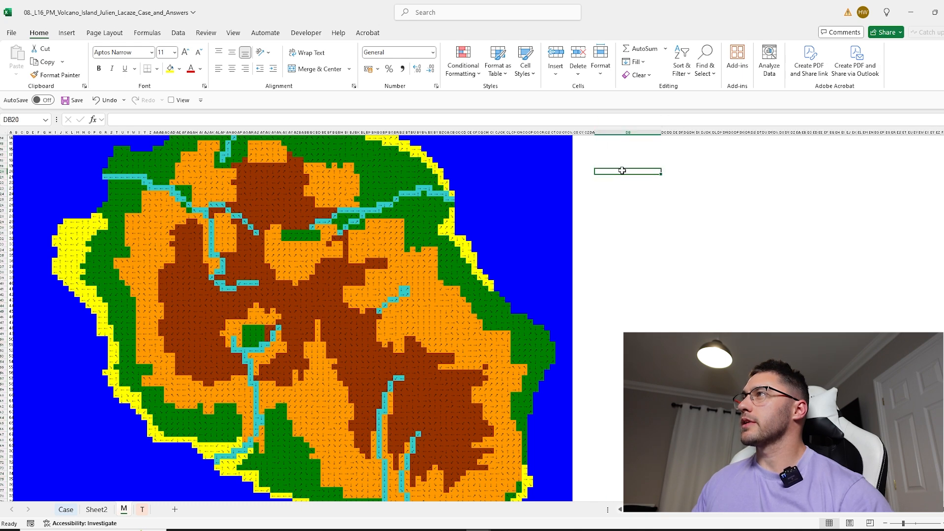
pyautogui.scroll(3, 643, 201)
pyautogui.scroll(-5, 860, 198)
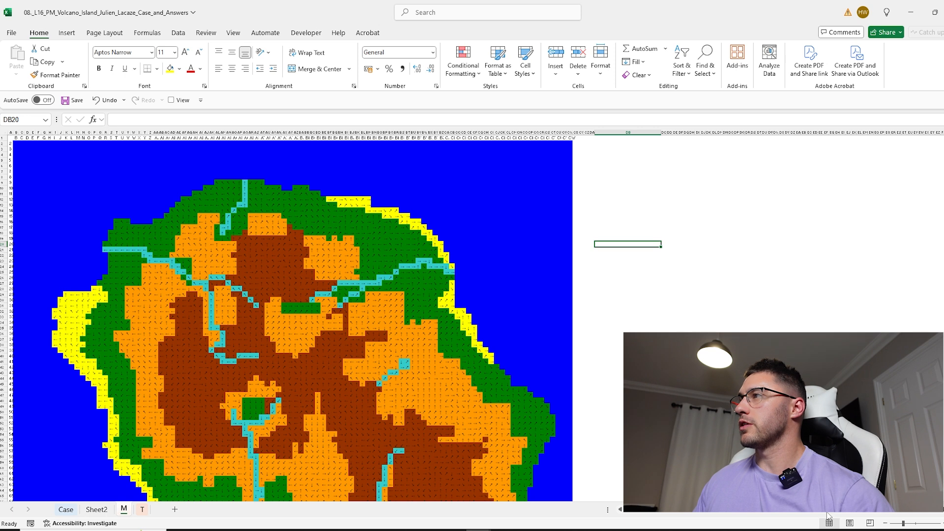
# Enter =AddressOfCells(H5:CT85) in DB13 to list the addresses of the island's map cells.
pyautogui.click(639, 206)
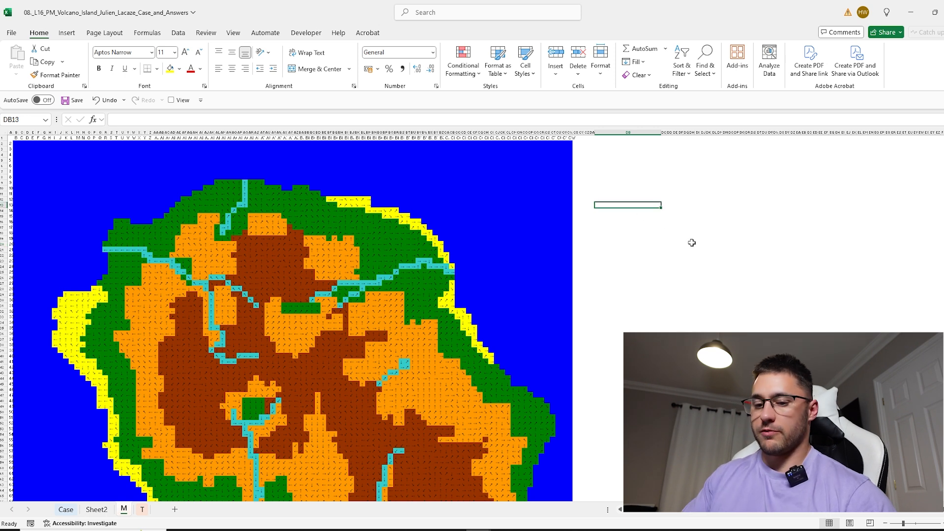
pyautogui.write('=ad')
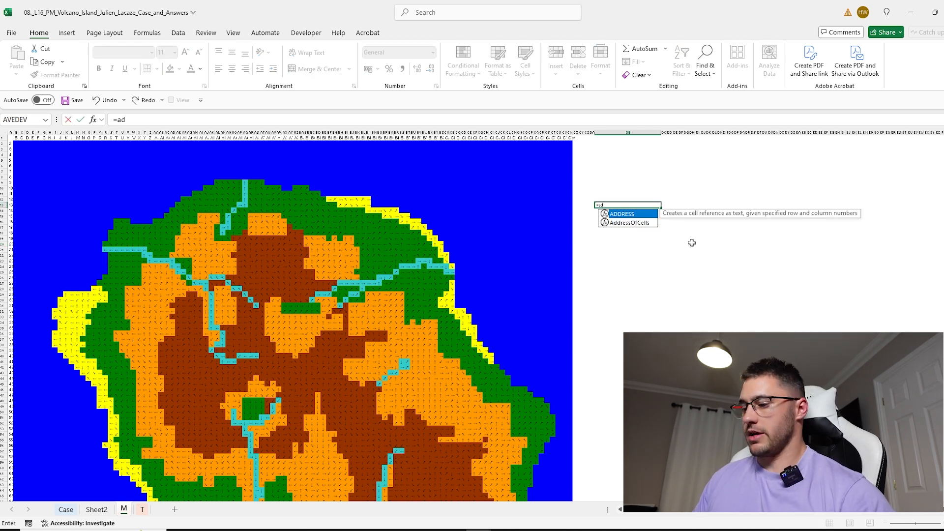
pyautogui.press('Down')
pyautogui.press('Tab')
pyautogui.scroll(-10, 566, 406)
pyautogui.click(552, 428)
pyautogui.moveTo(552, 428); pyautogui.dragTo(50, 168)
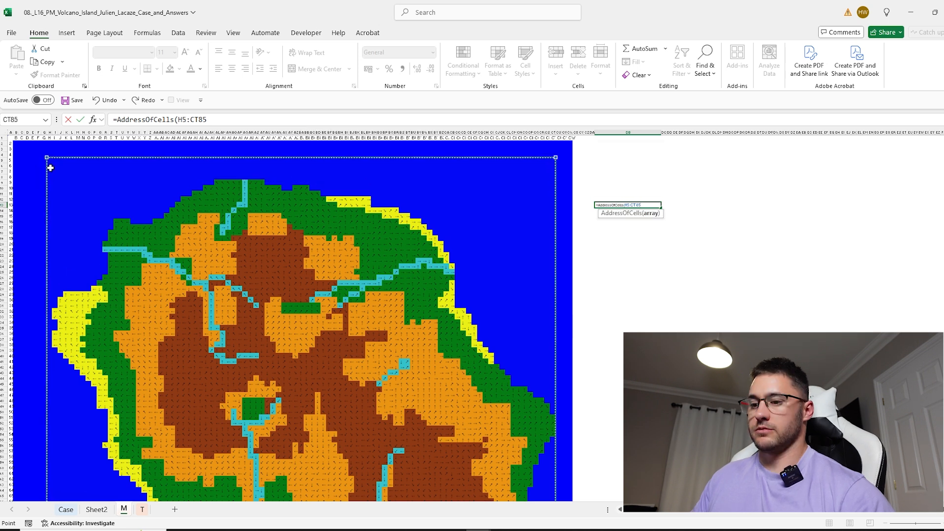
pyautogui.press('Return')
# Wrap the DB13 formula in TOCOL so the cell addresses form a single column.
pyautogui.click(612, 203)
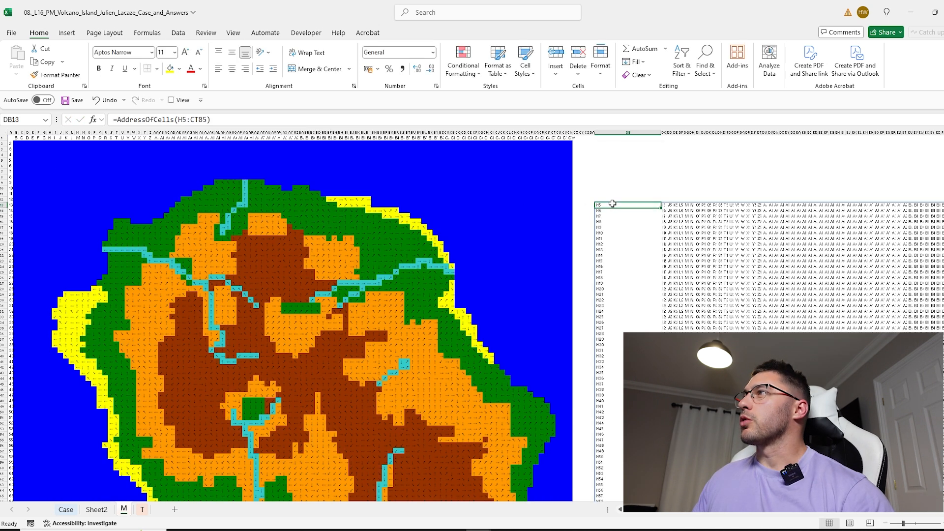
pyautogui.click(119, 120)
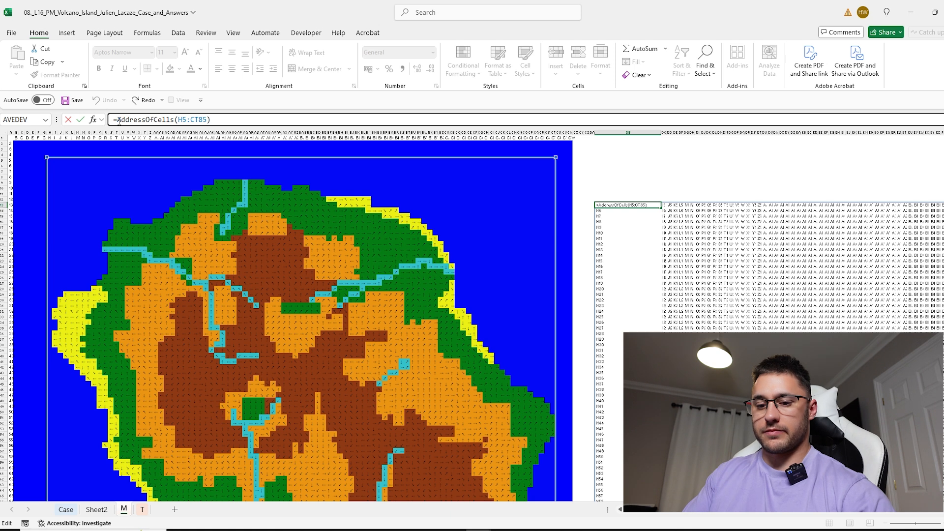
pyautogui.write('tocol')
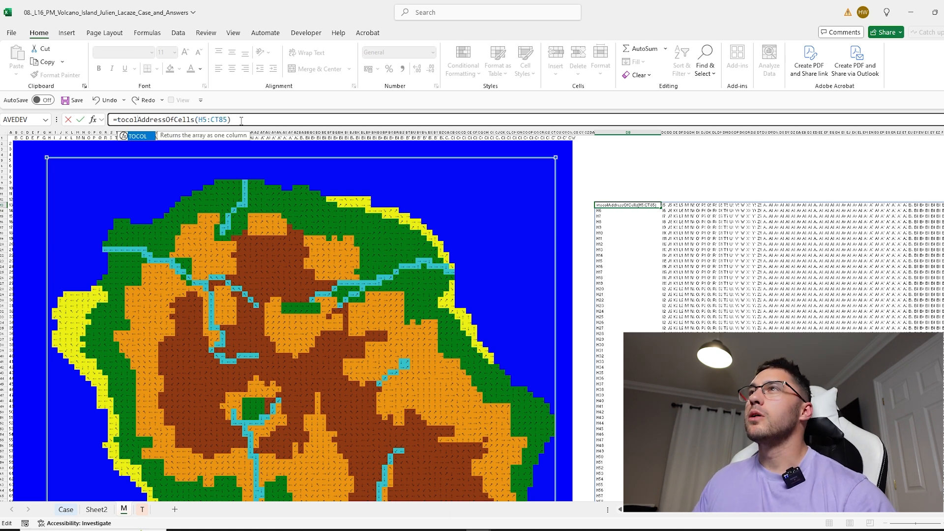
pyautogui.write('(')
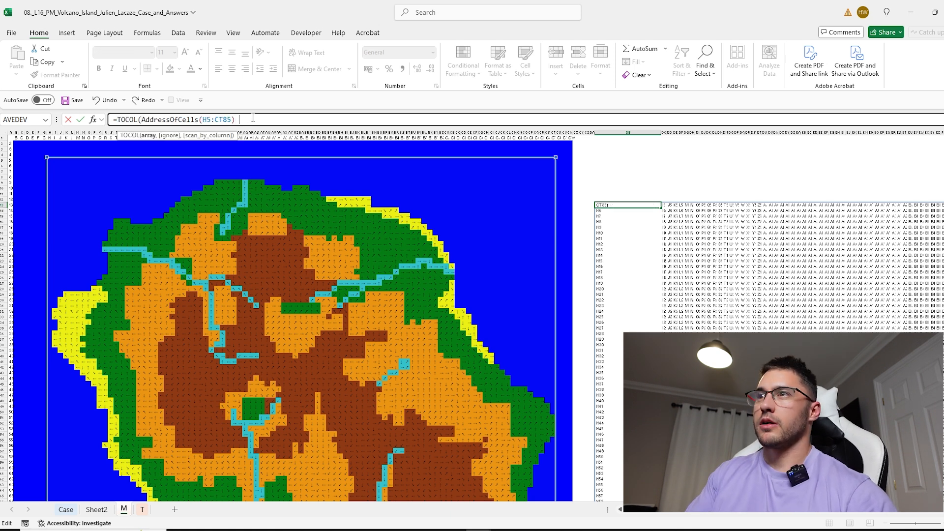
pyautogui.press('Return')
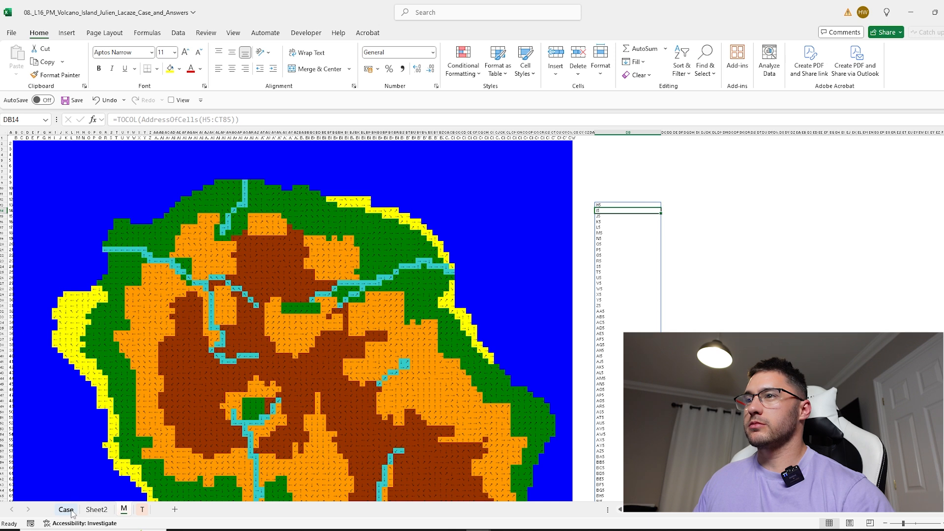
# Copy the REDUCE formula text, without its equals sign, from Level 4 cell I144 on the Case sheet.
pyautogui.click(66, 510)
pyautogui.click(243, 223)
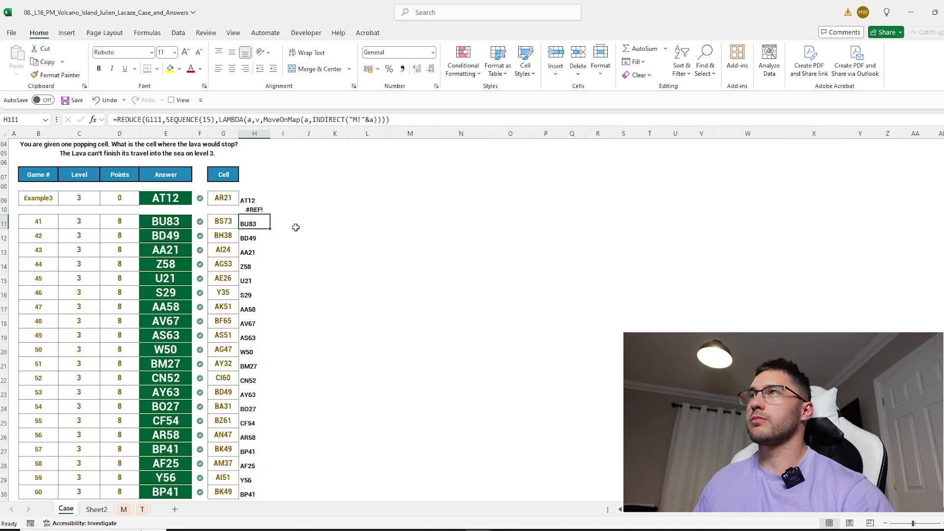
pyautogui.scroll(-9, 276, 270)
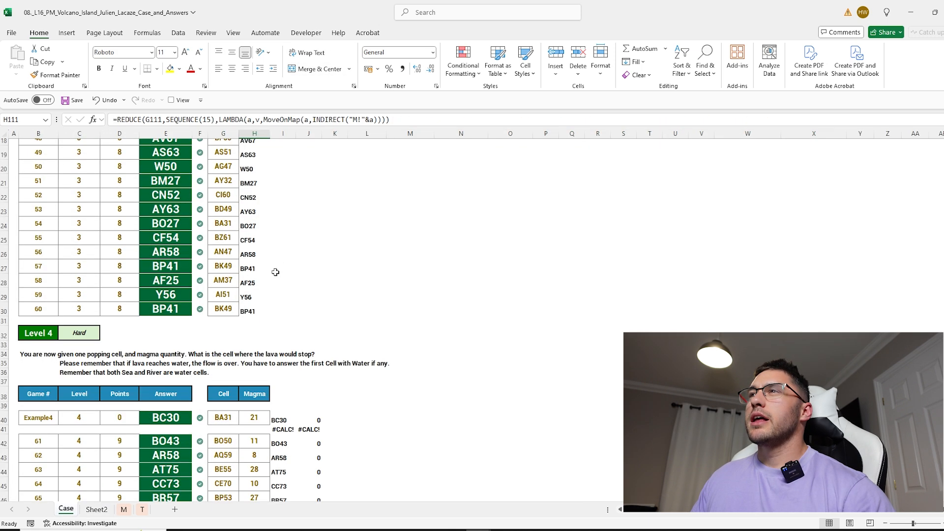
pyautogui.click(276, 282)
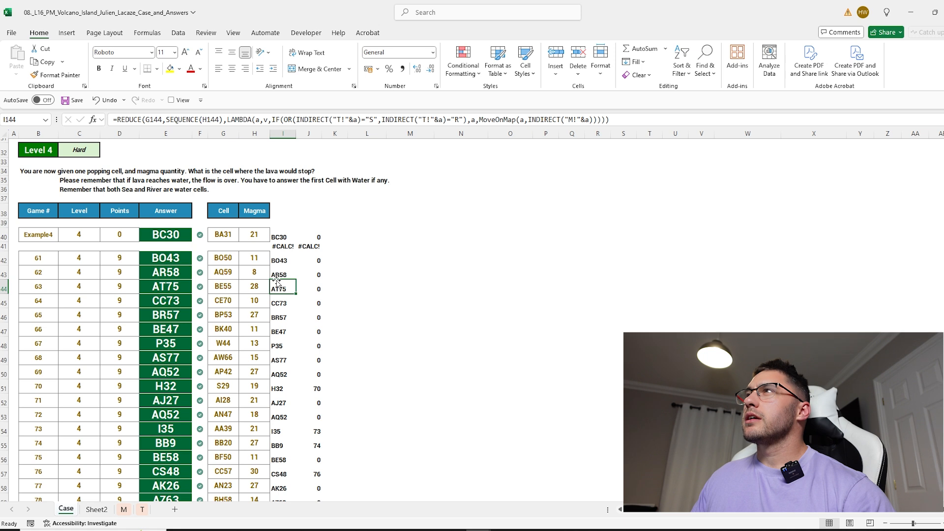
pyautogui.click(319, 119)
pyautogui.moveTo(612, 120); pyautogui.dragTo(121, 119)
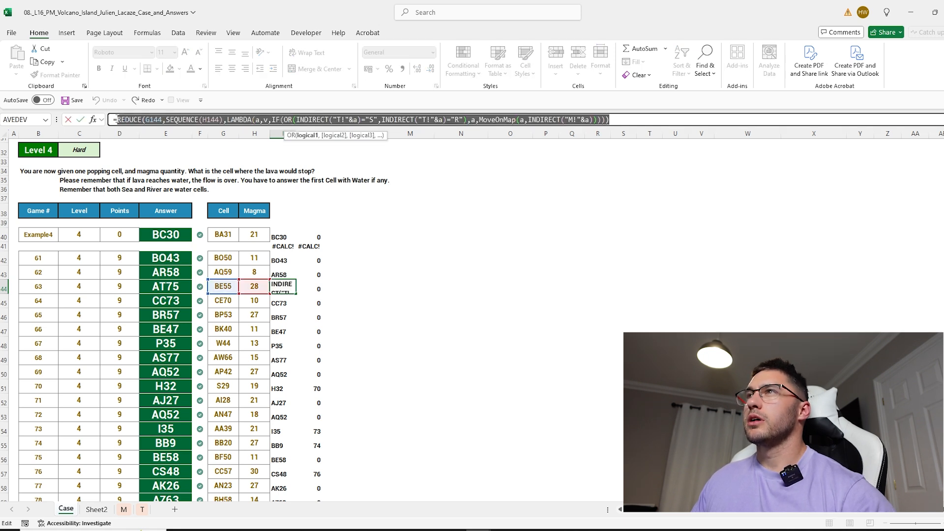
pyautogui.hotkey('ctrl', 'Return')
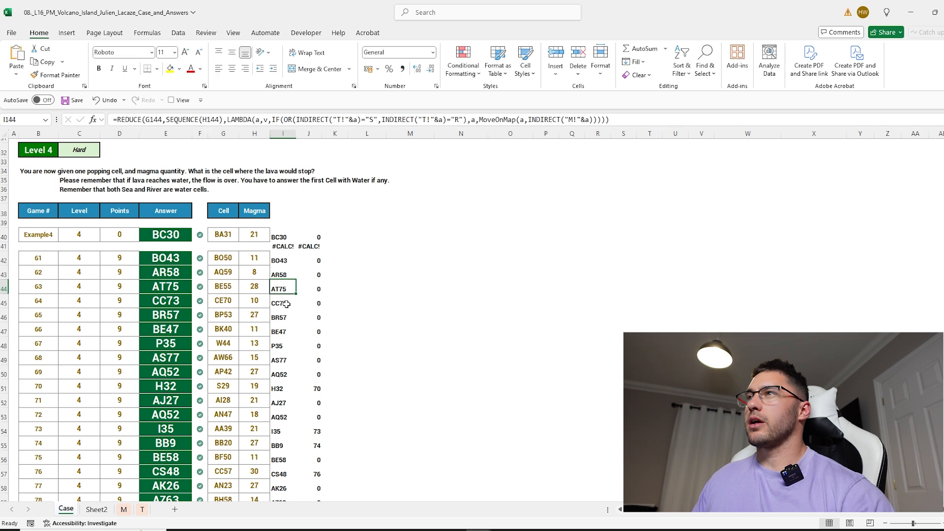
# Return to sheet M and widen column DC beside the address list.
pyautogui.click(97, 510)
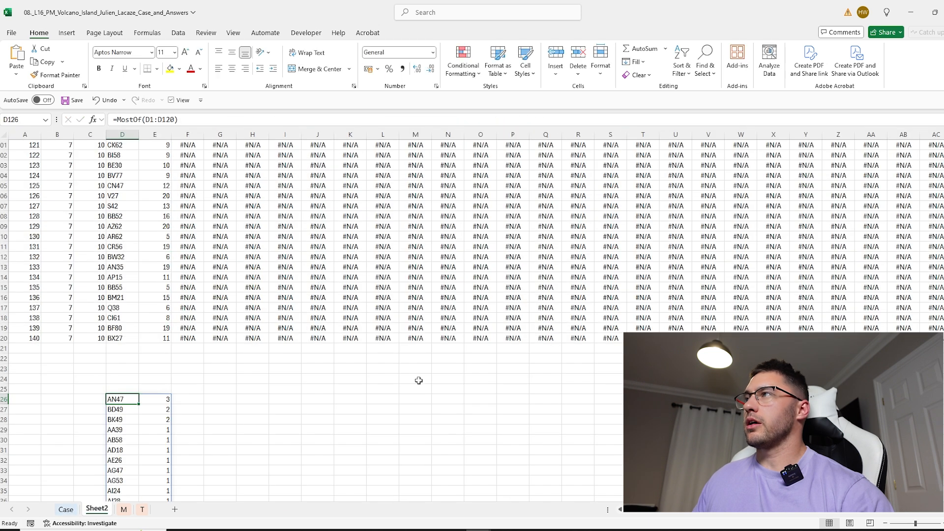
pyautogui.click(124, 509)
pyautogui.click(674, 205)
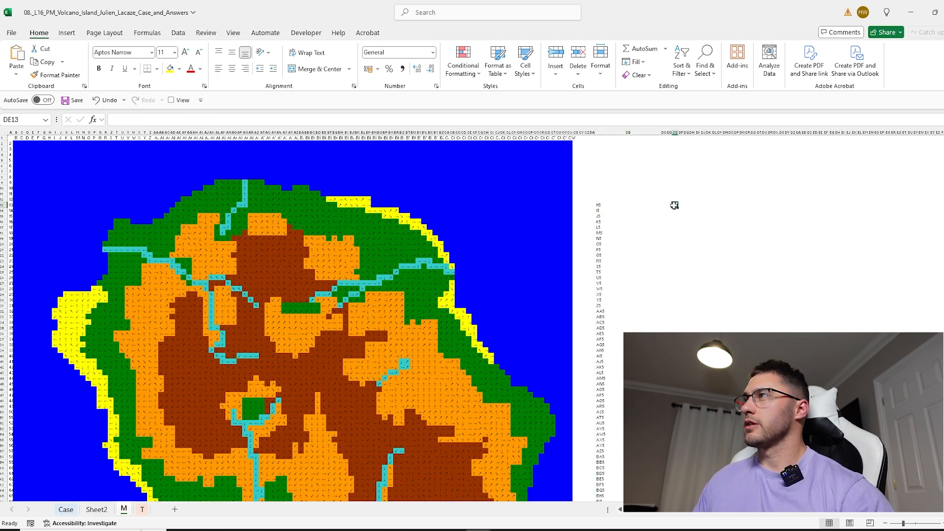
pyautogui.scroll(3, 671, 207)
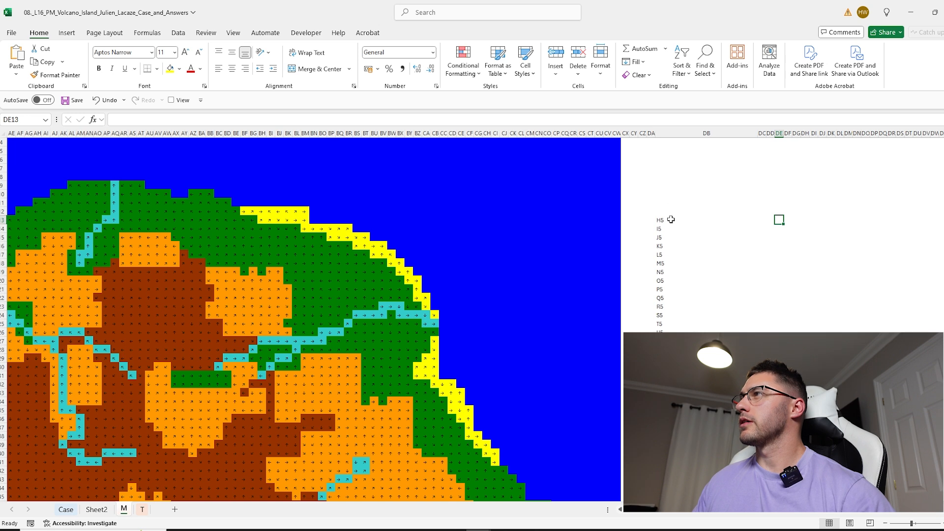
pyautogui.click(672, 220)
pyautogui.press('Right')
pyautogui.moveTo(770, 133); pyautogui.dragTo(805, 135)
pyautogui.click(766, 218)
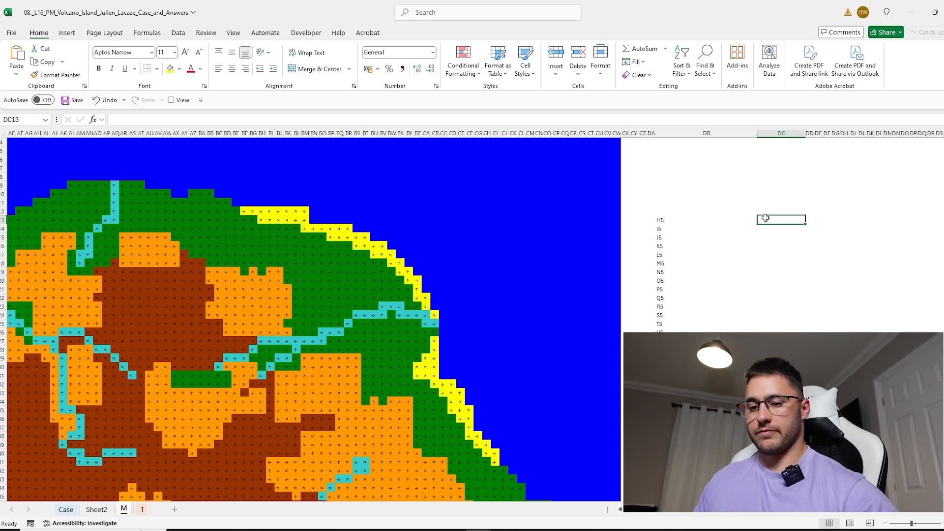
# Paste the copied text into DC13 as a formula, replacing REDUCE with SCAN and the initial value G144 with DB13.
pyautogui.write('REDUCE(G144,SEQUENCE(H144),LAMBDA(a,v,IF(OR(INDIRECT("T!"&a)="S",INDIRECT("T!"&a)="R"),a,MoveOnMap(a,INDIRECT("M!"&a)))))')
pyautogui.click(114, 120)
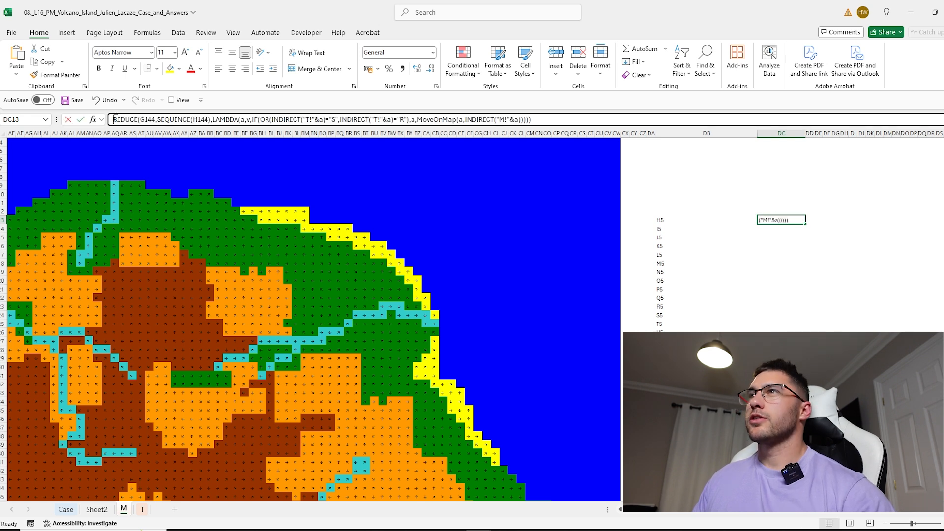
pyautogui.write('=')
pyautogui.press('Delete')
pyautogui.press('Delete')
pyautogui.press('Delete')
pyautogui.press('Delete')
pyautogui.press('Delete')
pyautogui.press('Delete')
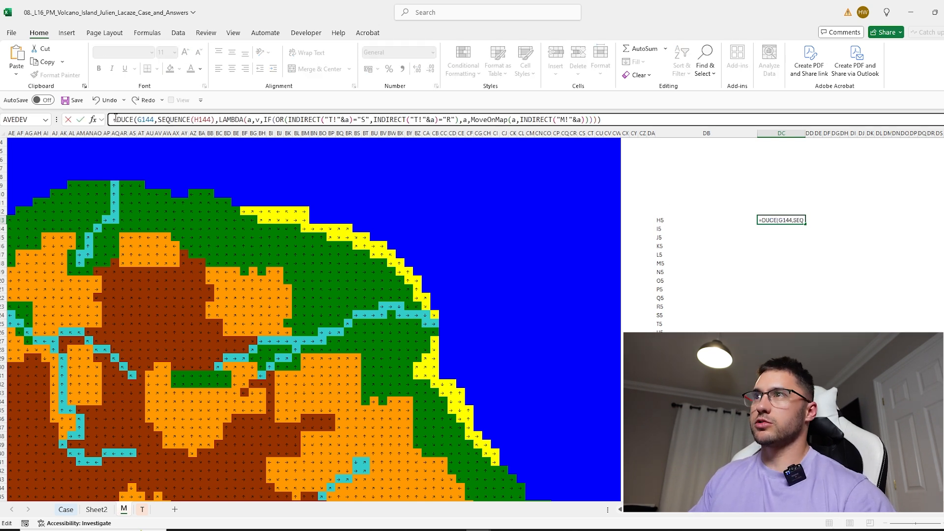
pyautogui.write('scan')
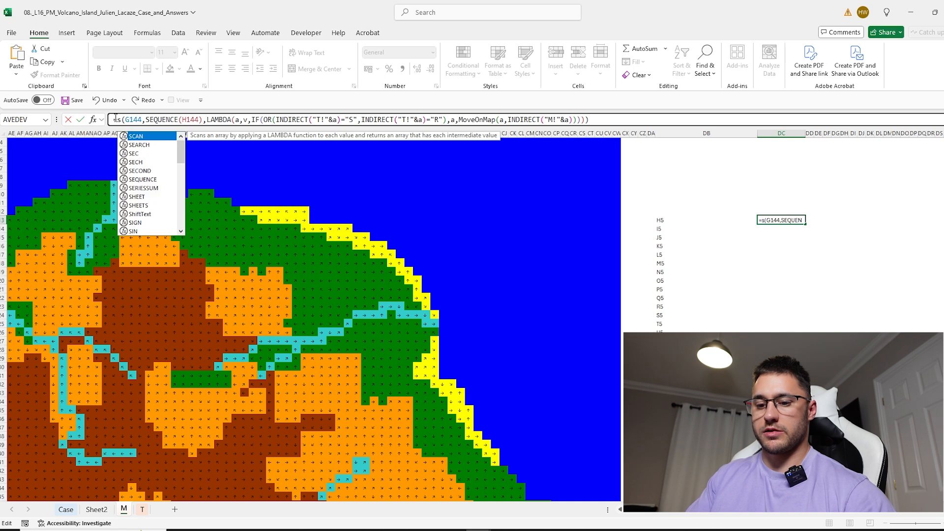
pyautogui.moveTo(155, 120); pyautogui.dragTo(137, 120)
pyautogui.click(664, 220)
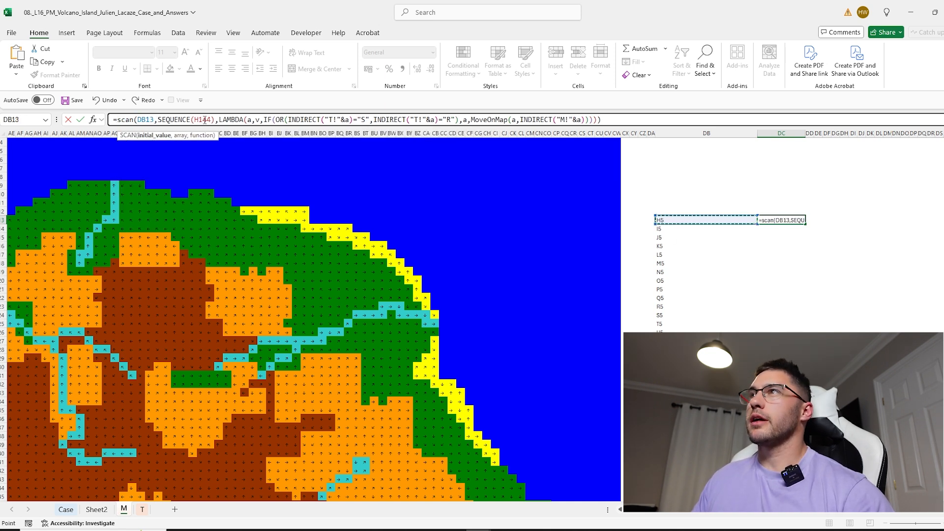
# Set the SEQUENCE row count in the DC13 SCAN formula to 500 in place of the H144 reference.
pyautogui.click(212, 119)
pyautogui.write('1000')
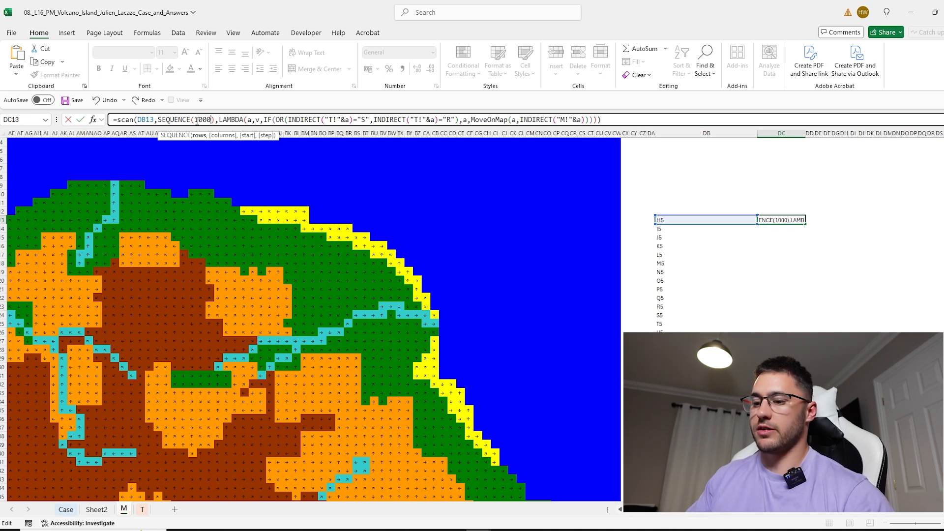
pyautogui.press('BackSpace')
pyautogui.press('BackSpace')
pyautogui.press('BackSpace')
pyautogui.press('BackSpace')
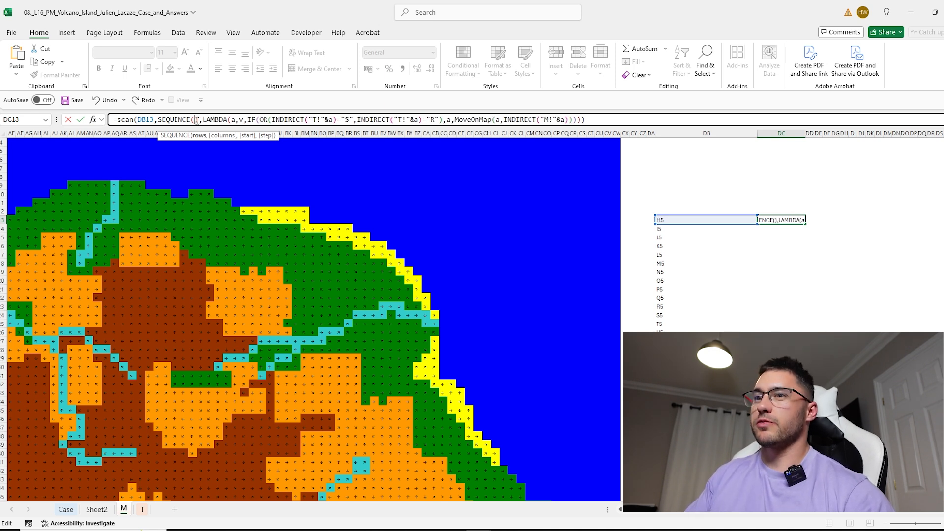
pyautogui.write('500')
pyautogui.click(239, 119)
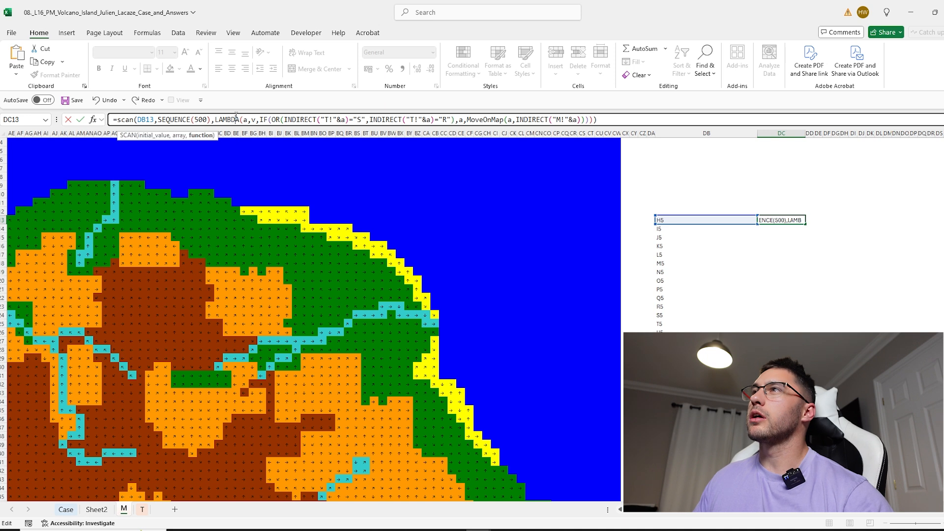
pyautogui.click(251, 119)
# Remove the OR and its "R" test from DC13 so the IF checks only for "S", and commit the formula.
pyautogui.click(303, 120)
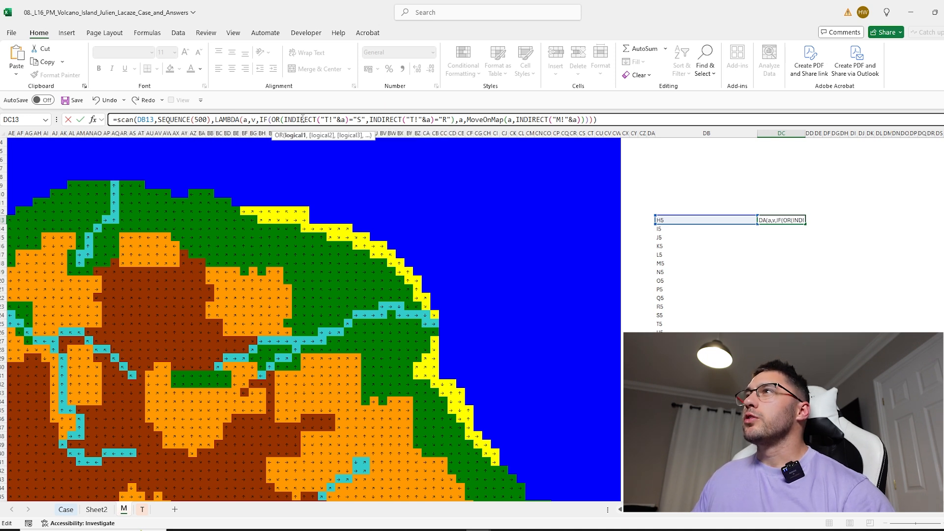
pyautogui.press('BackSpace')
pyautogui.press('BackSpace')
pyautogui.press('BackSpace')
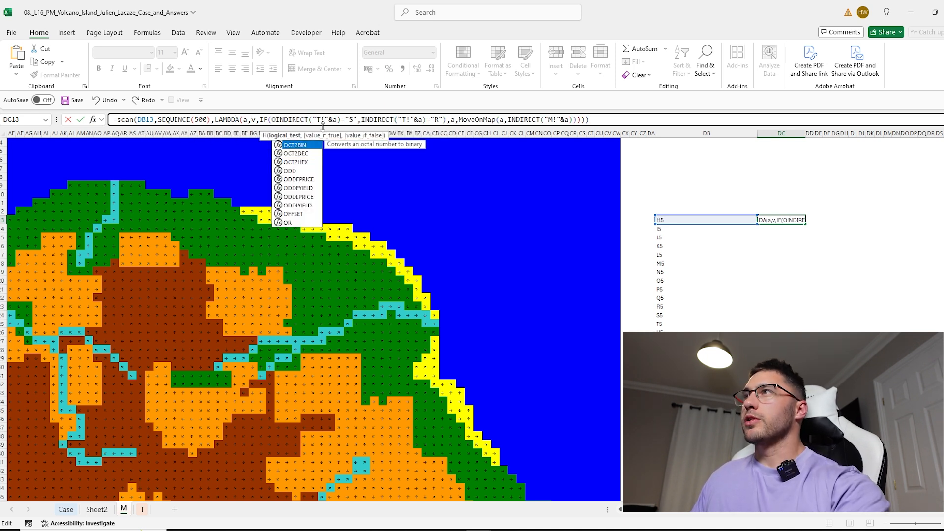
pyautogui.moveTo(355, 120); pyautogui.dragTo(441, 121)
pyautogui.press('BackSpace')
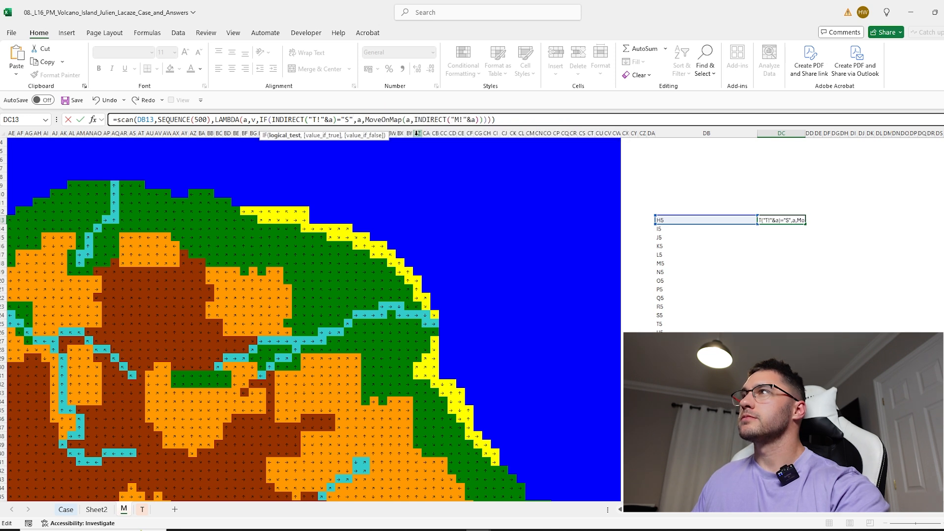
pyautogui.click(365, 120)
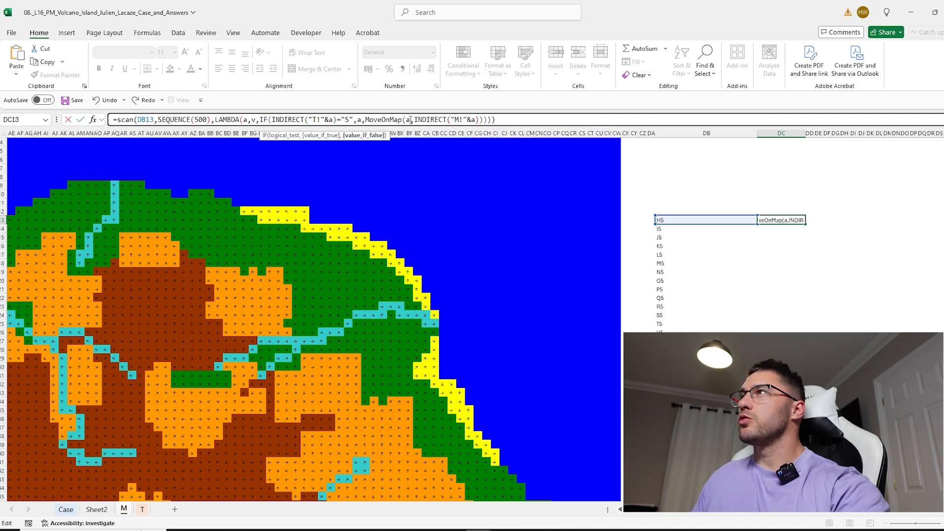
pyautogui.click(505, 120)
pyautogui.press('Return')
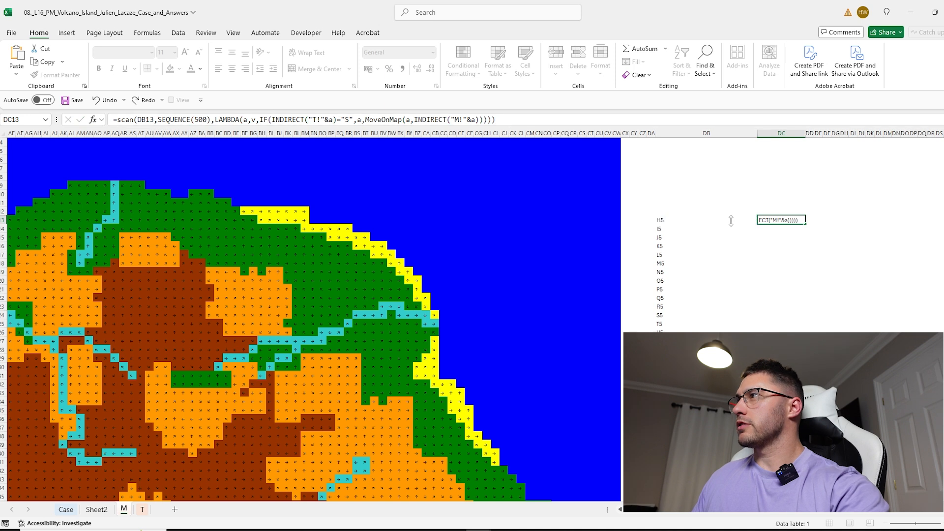
# Wrap the SCAN formula in DC13 in UNIQUE so each visited cell is listed only once.
pyautogui.click(674, 221)
pyautogui.scroll(-3, 742, 293)
pyautogui.scroll(3, 762, 266)
pyautogui.click(759, 221)
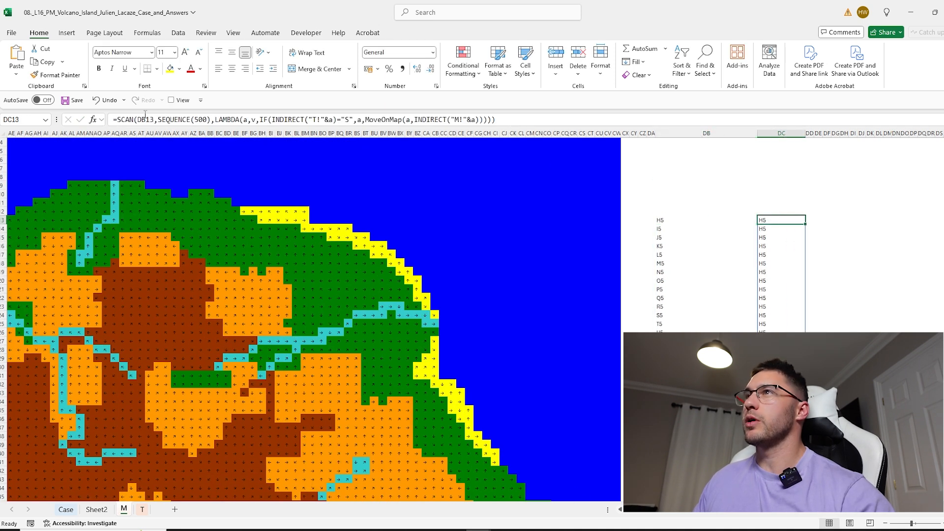
pyautogui.click(117, 120)
pyautogui.write('uni')
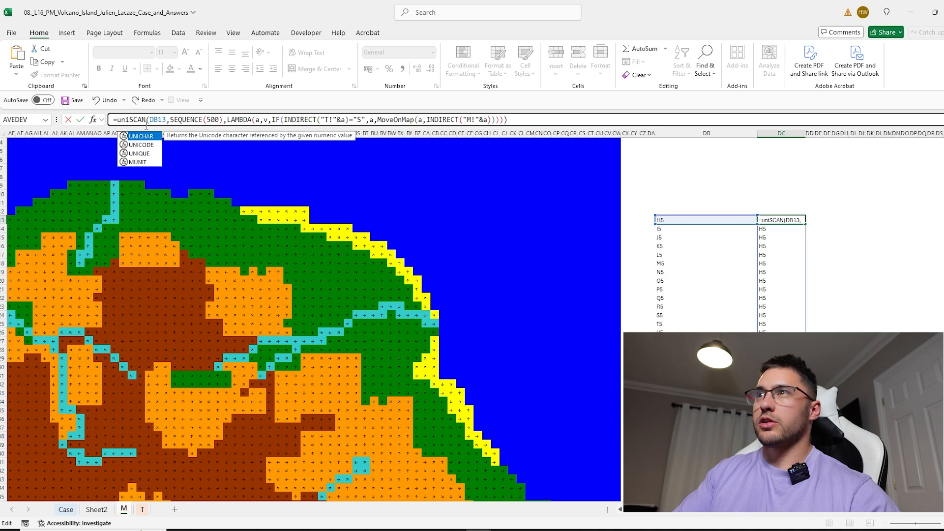
pyautogui.press('Down')
pyautogui.press('Down')
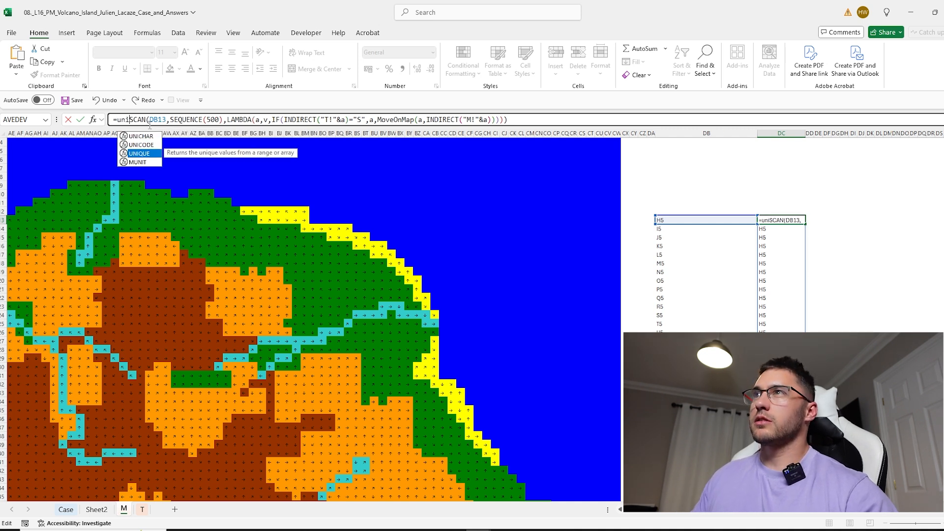
pyautogui.press('Tab')
pyautogui.click(570, 120)
pyautogui.write(')')
pyautogui.press('Return')
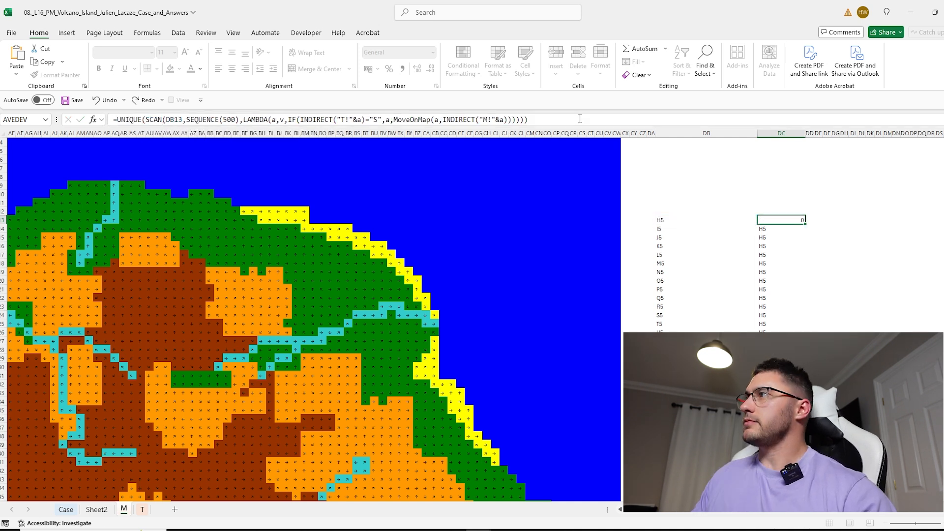
# Wrap the DC13 formula in ROWS and fill it down beside the whole address list.
pyautogui.click(119, 119)
pyautogui.write('rows(')
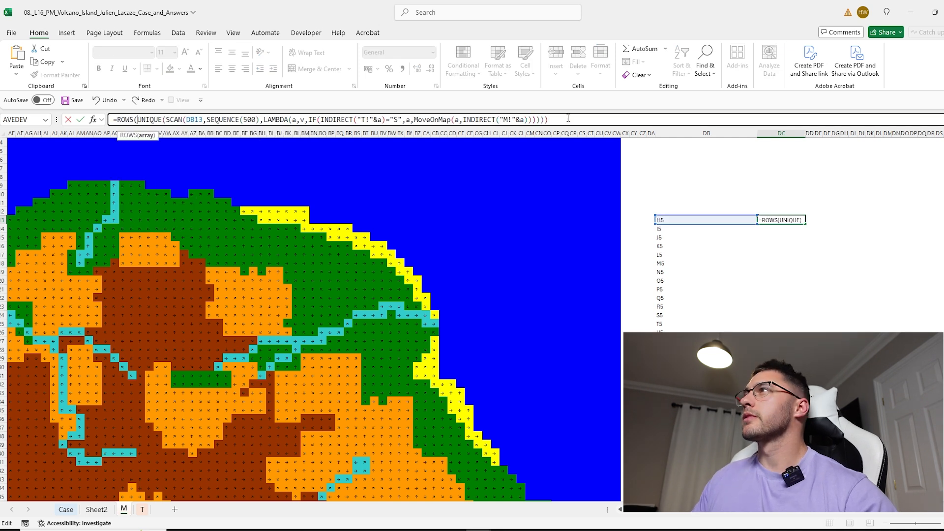
pyautogui.press('Return')
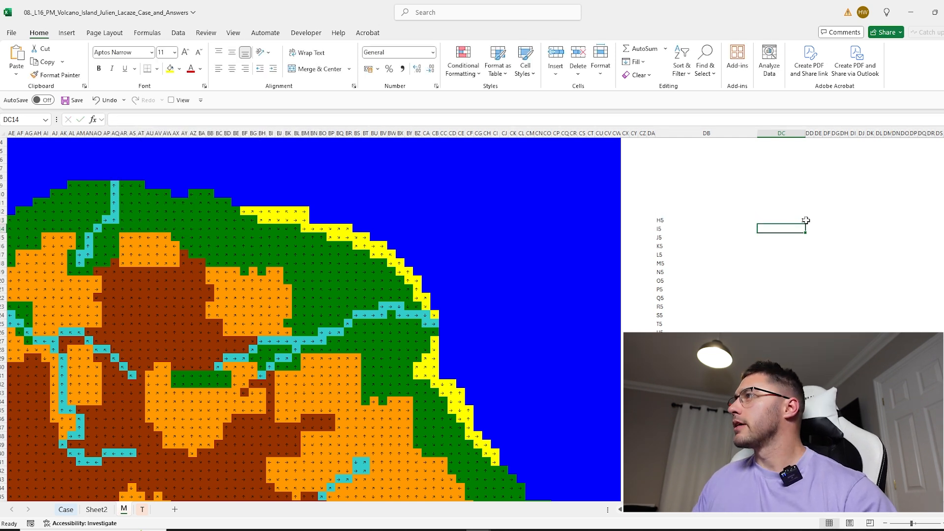
pyautogui.click(799, 220)
pyautogui.doubleClick(805, 224)
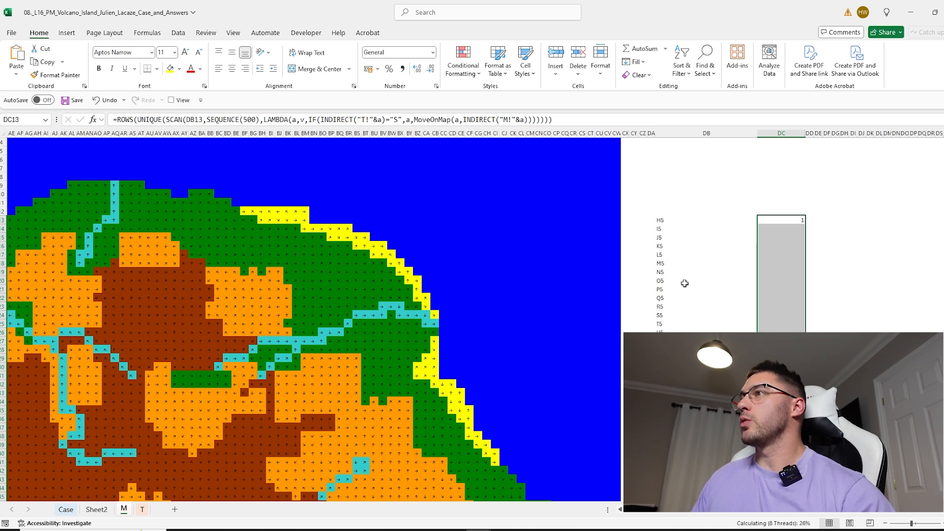
pyautogui.scroll(-7, 684, 230)
pyautogui.moveTo(943, 144)
pyautogui.mouseDown()
pyautogui.moveTo(943, 186)
pyautogui.moveTo(943, 144)
pyautogui.mouseUp()
# Enter =MAX(DC13:DC7383) in DC12 to get the longest path length.
pyautogui.click(797, 235)
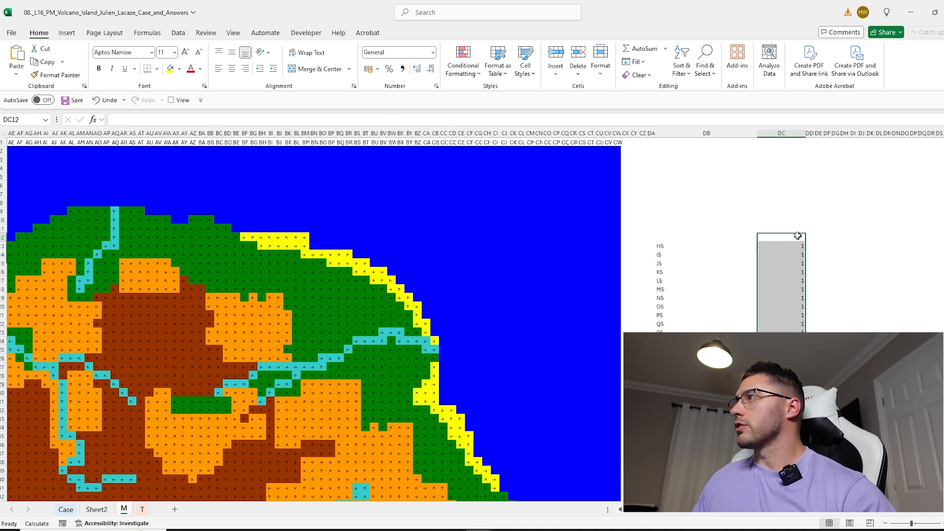
pyautogui.write('=MAX(')
pyautogui.press('Down')
pyautogui.hotkey('ctrl', 'shift', 'Down')
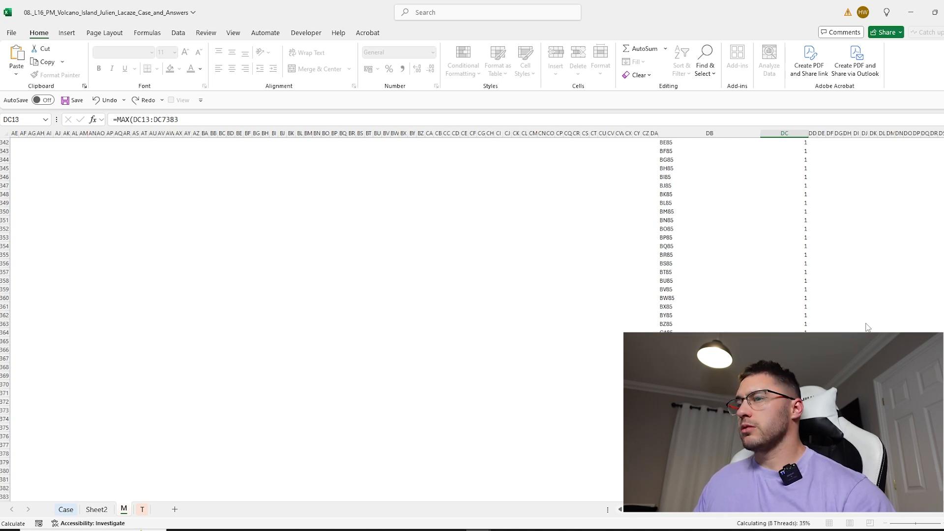
pyautogui.write(')')
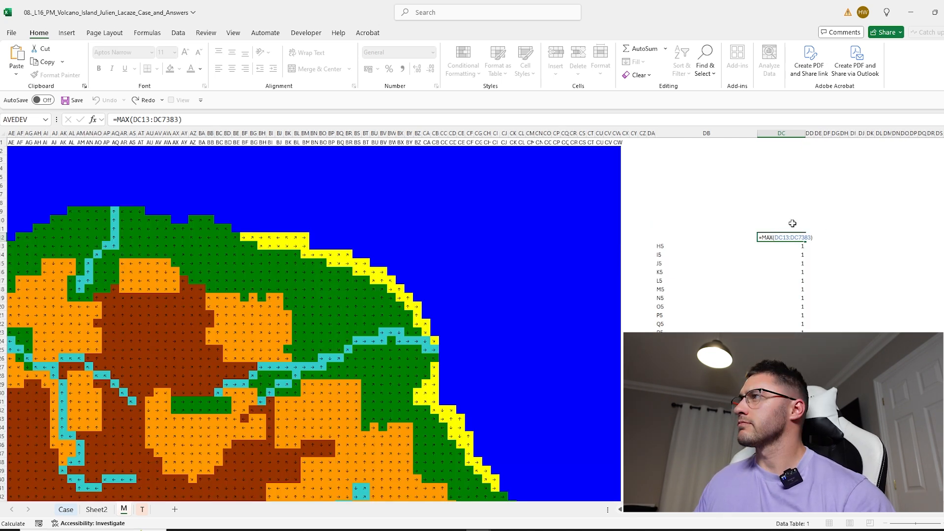
pyautogui.press('Return')
# Copy the DC12 maximum and select the Bonus 5 answer cell on the Case sheet.
pyautogui.click(797, 238)
pyautogui.hotkey('ctrl', 'c')
pyautogui.hotkey('ctrl', 'pageup')
pyautogui.hotkey('ctrl', 'pageup')
pyautogui.scroll(-20, 257, 296)
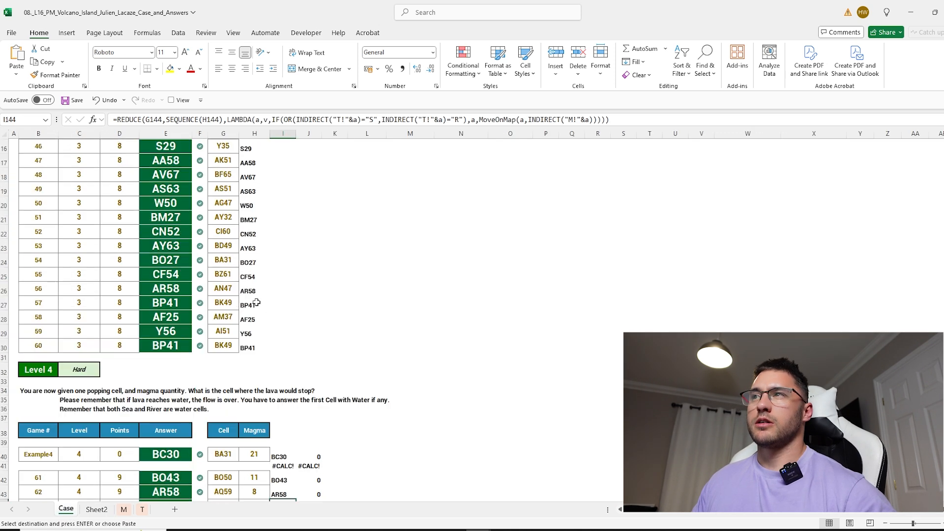
pyautogui.scroll(20, 257, 295)
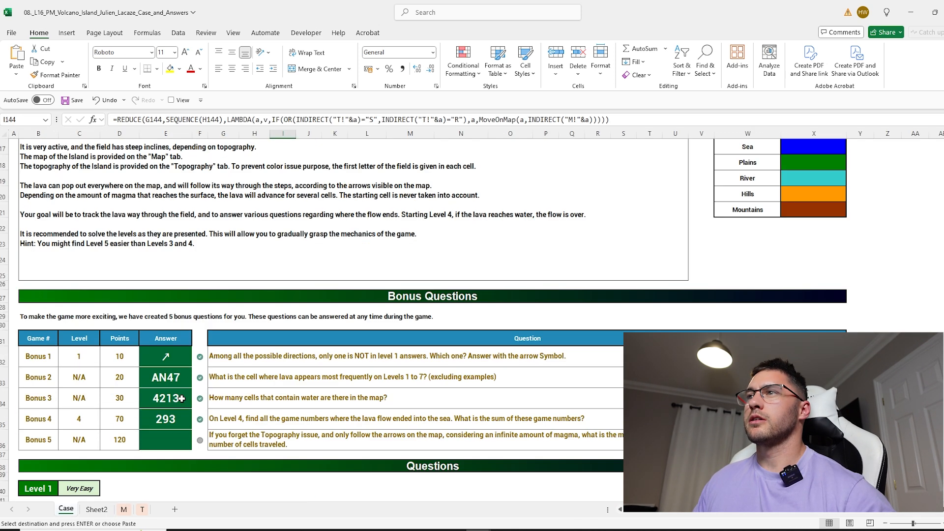
pyautogui.click(169, 437)
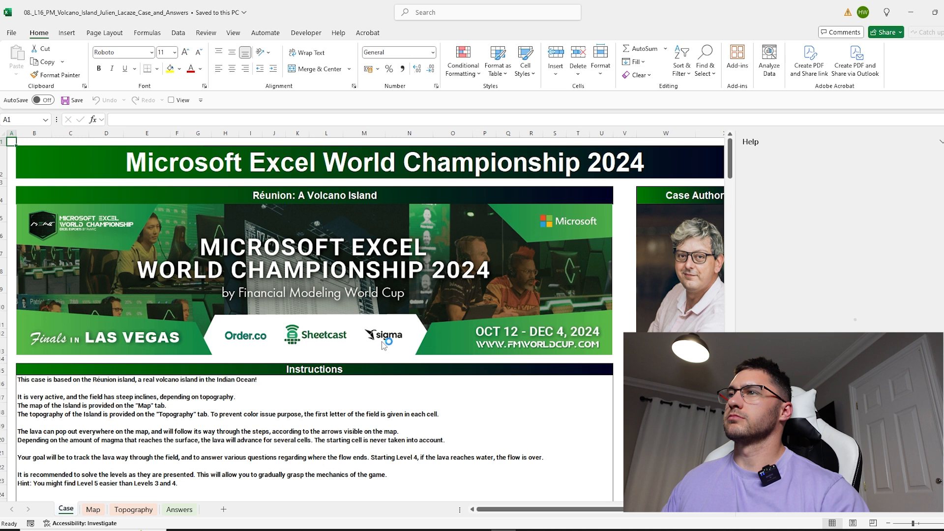
# Enter 57 as the Bonus 5 answer in the reopened workbook's Case sheet.
pyautogui.scroll(-10, 146, 357)
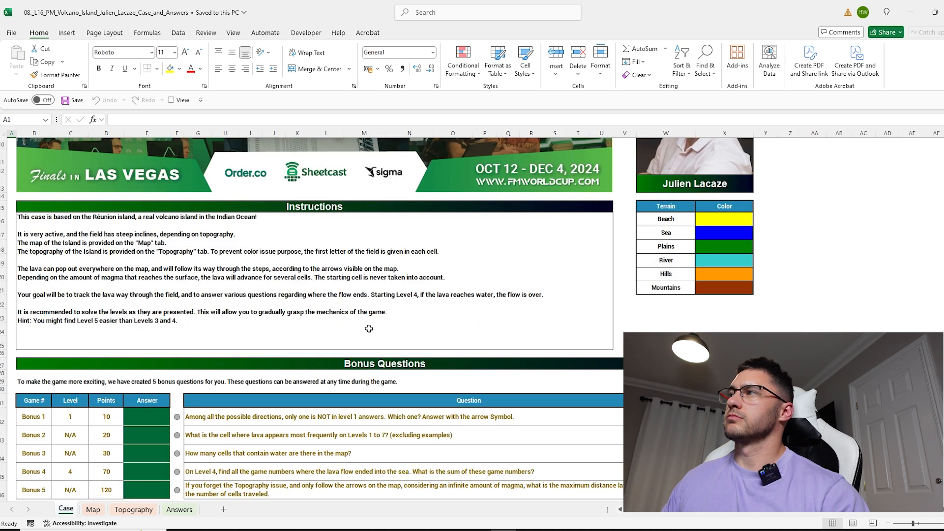
pyautogui.click(146, 358)
pyautogui.write('57')
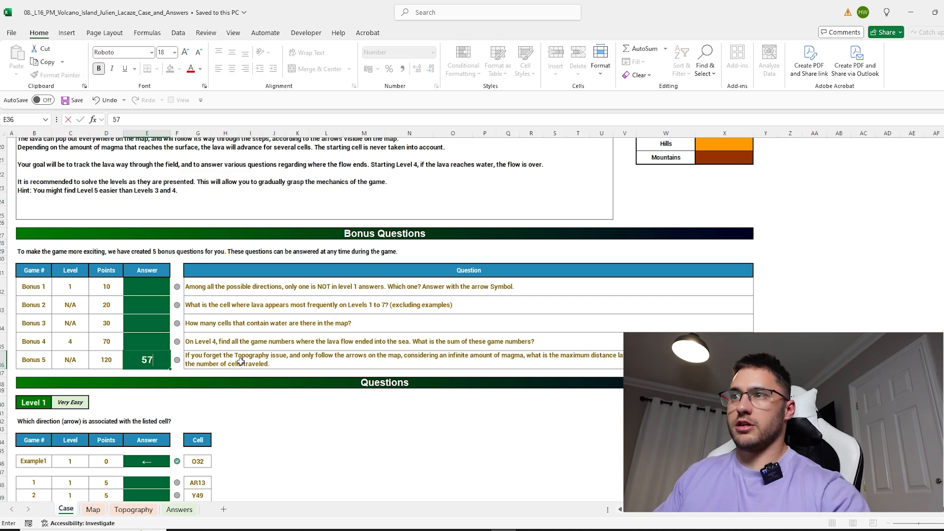
pyautogui.press('Return')
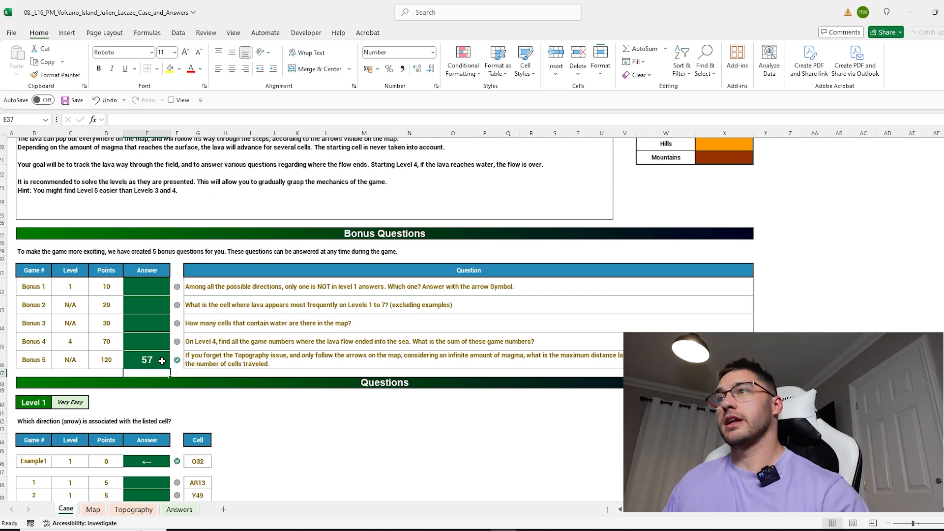
pyautogui.scroll(-1, 363, 371)
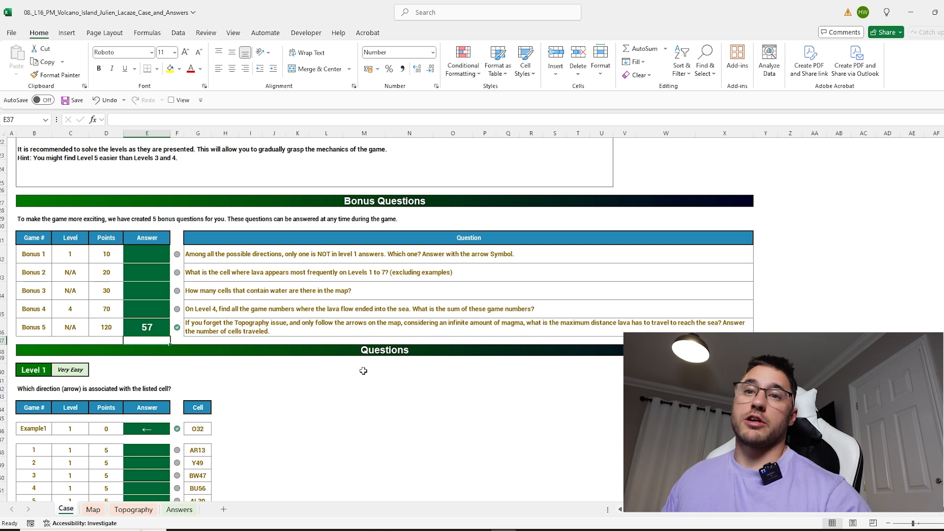